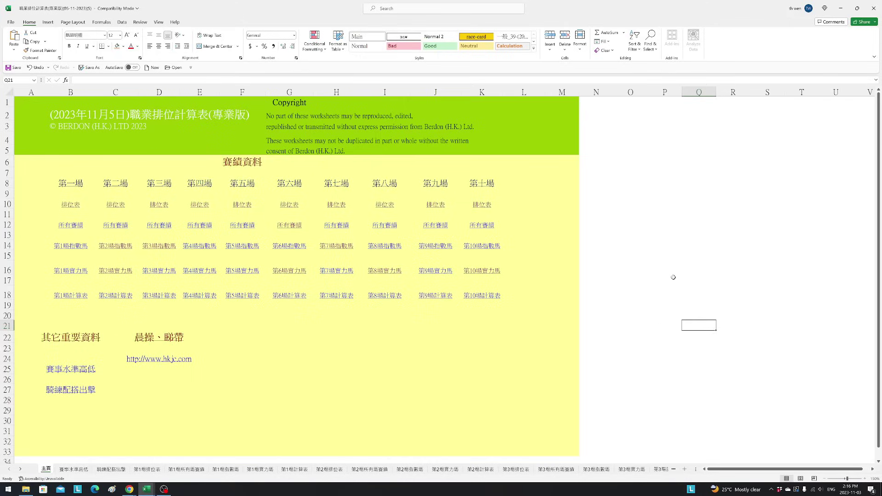
- View the 排位表 sheet for race 10 and return to the main page
{"action": "left_click", "coordinate": [484, 207]}
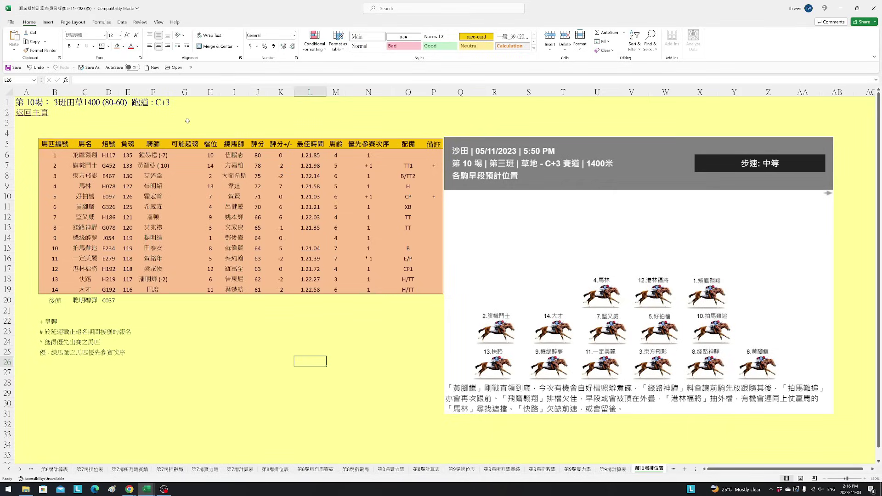
{"action": "left_click", "coordinate": [26, 114]}
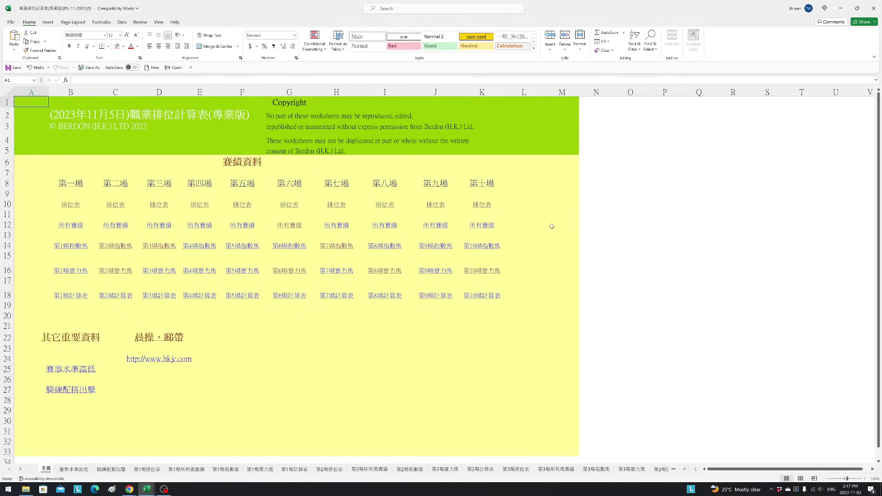
- Switch to the race-day workbook dated 15-10-2023 and open its 第9場實力馬 sheet
{"action": "left_click", "coordinate": [146, 489]}
{"action": "left_click", "coordinate": [191, 464]}
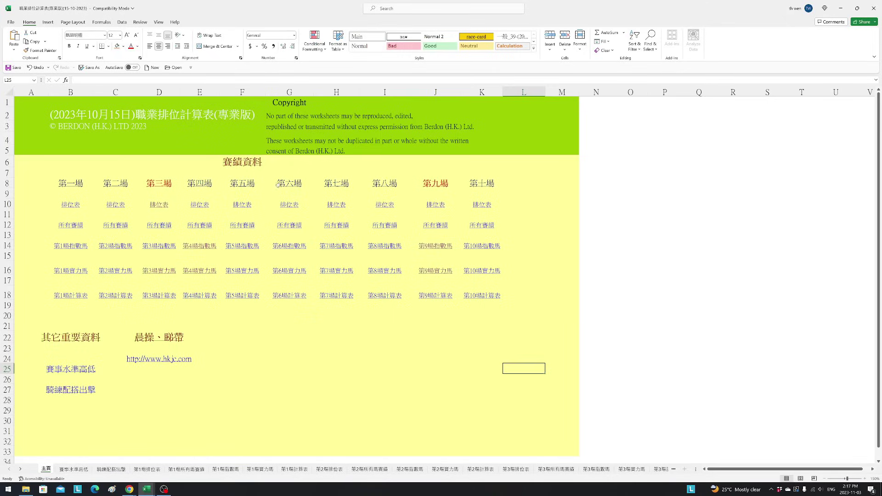
{"action": "left_click", "coordinate": [436, 271]}
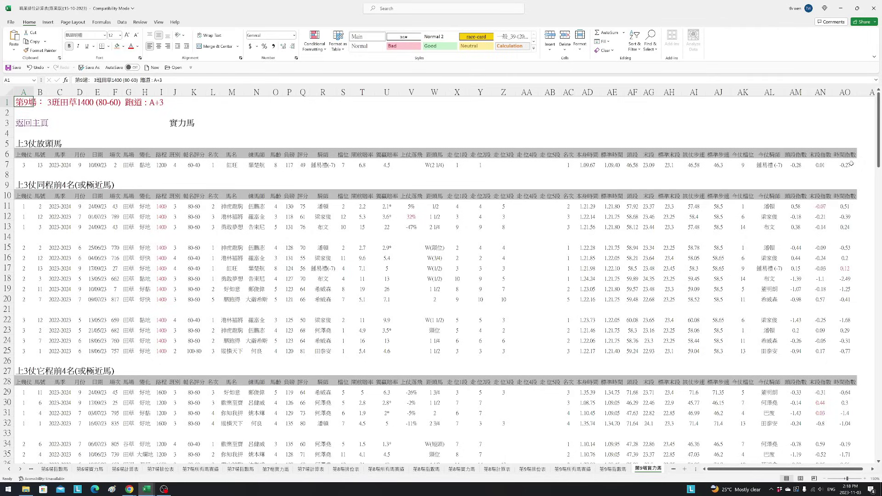
- Examine the 上3仗放頭馬 horse's running positions, 末段指數 and 時間指數 in row 7, comparing them with the 末段指數 in AN11
{"action": "left_click", "coordinate": [820, 164]}
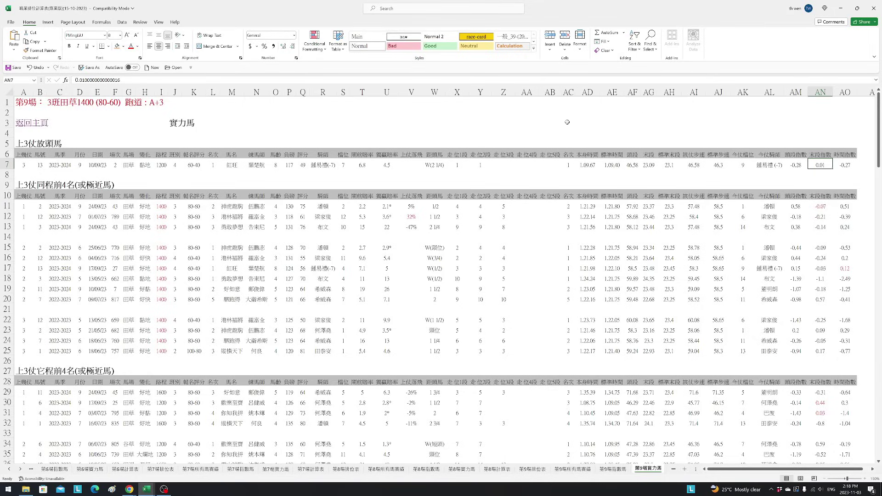
{"action": "left_click", "coordinate": [845, 165]}
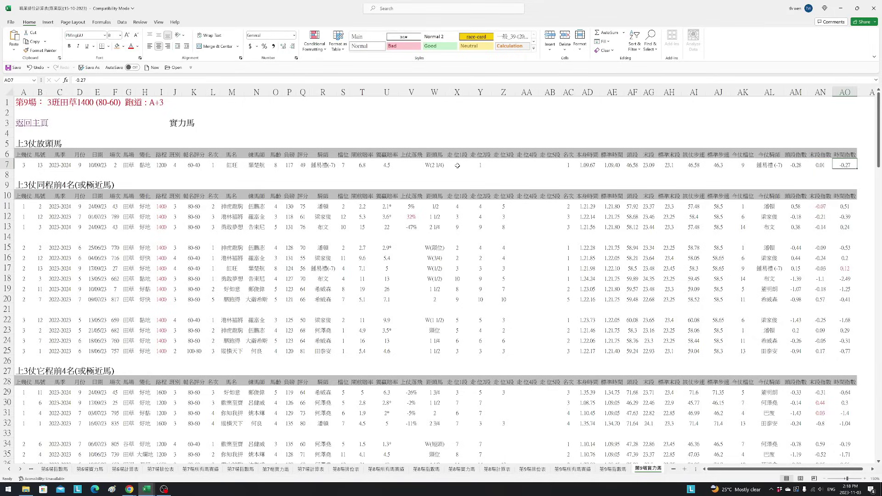
{"action": "left_click_drag", "start_coordinate": [457, 166], "coordinate": [498, 166]}
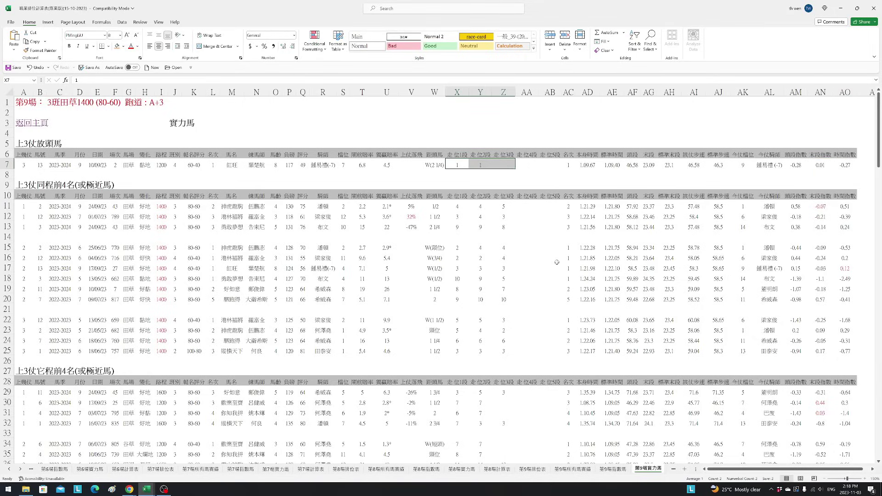
{"action": "left_click", "coordinate": [821, 208]}
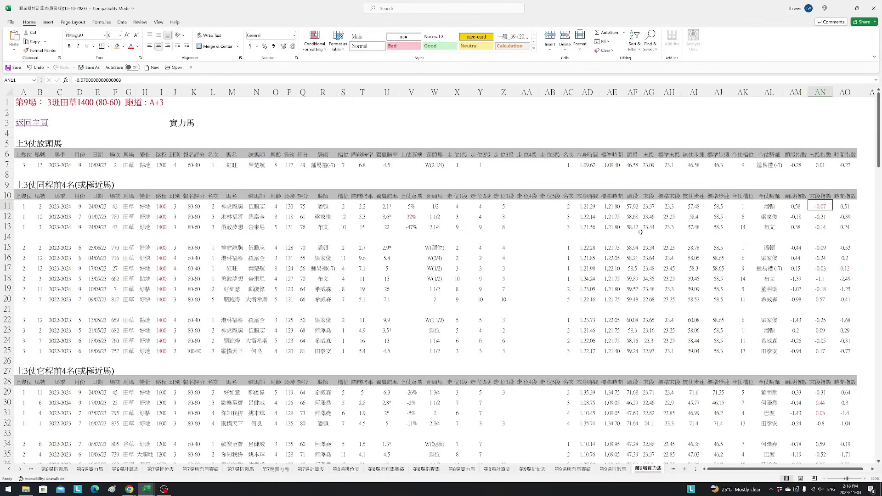
{"action": "left_click_drag", "start_coordinate": [212, 166], "coordinate": [573, 167]}
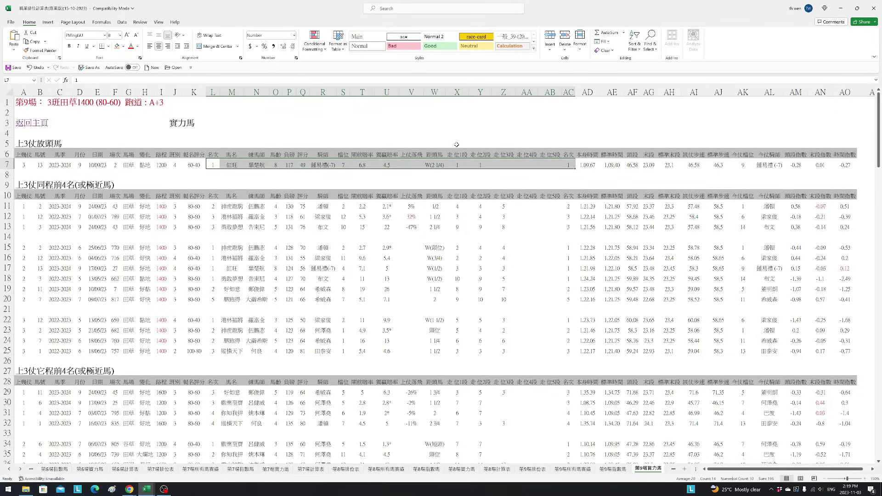
{"action": "left_click", "coordinate": [494, 120]}
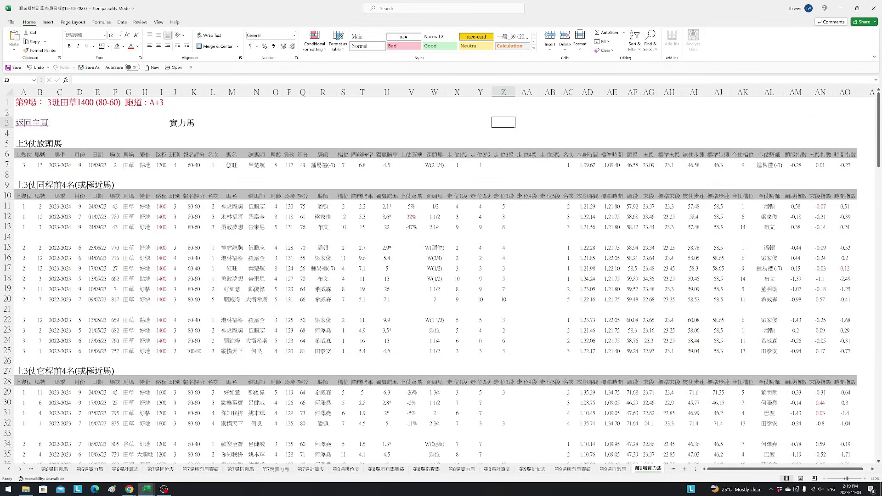
{"action": "left_click_drag", "start_coordinate": [229, 165], "coordinate": [719, 161]}
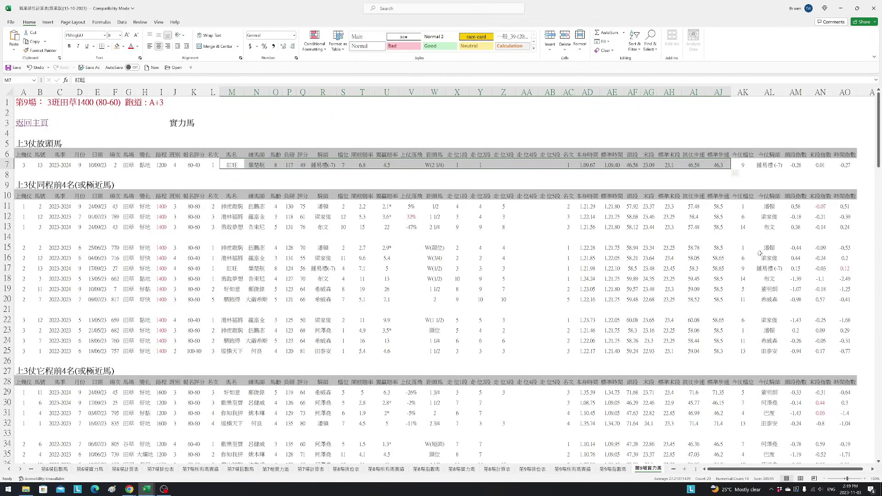
{"action": "left_click", "coordinate": [535, 123]}
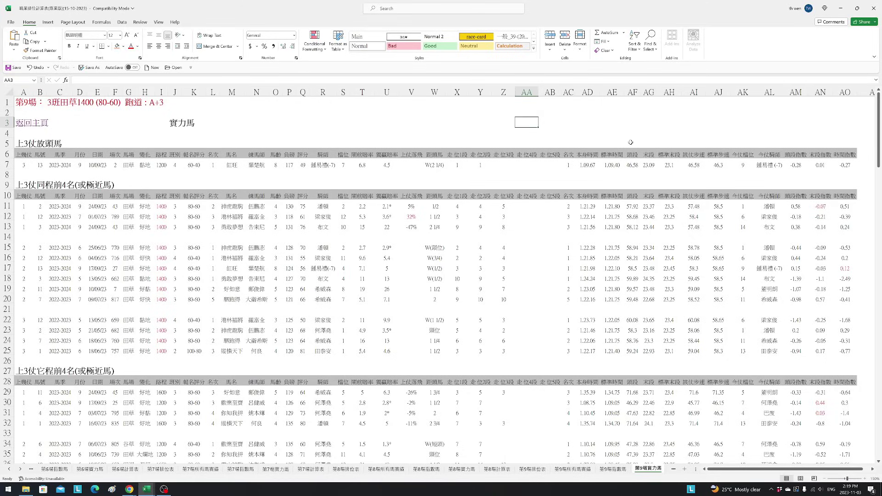
{"action": "left_click", "coordinate": [821, 207]}
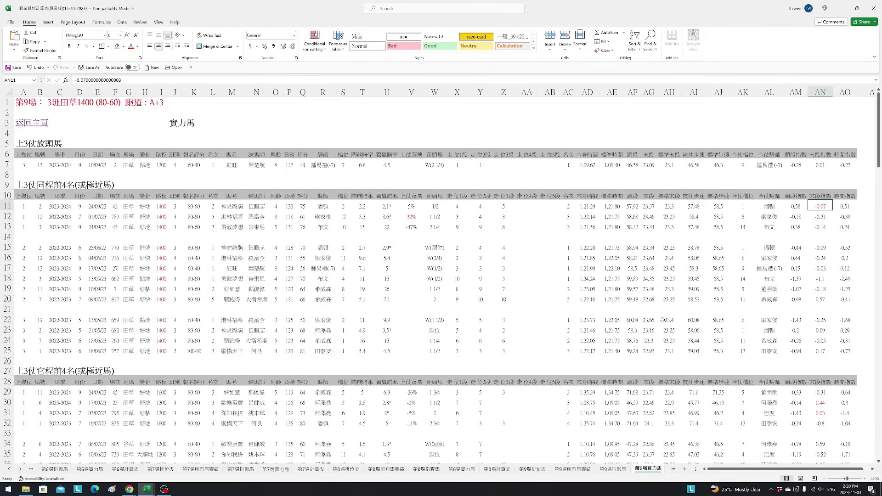
{"action": "left_click", "coordinate": [633, 114]}
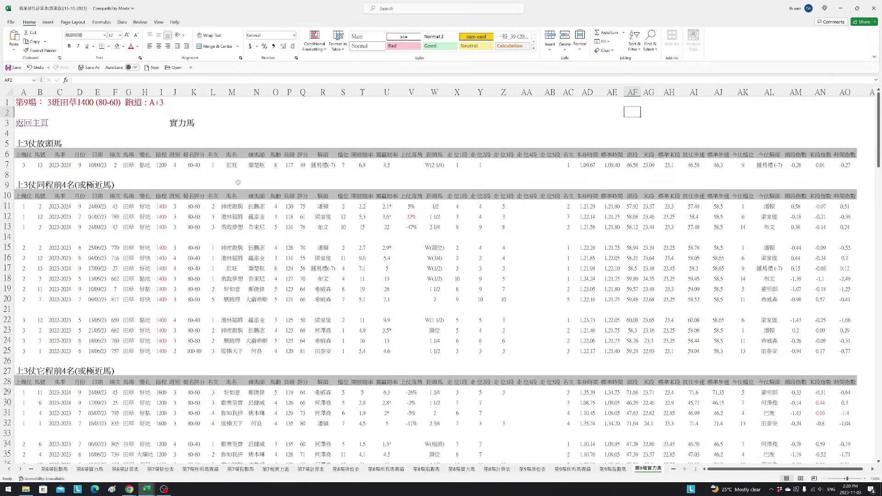
{"action": "left_click_drag", "start_coordinate": [231, 165], "coordinate": [623, 164]}
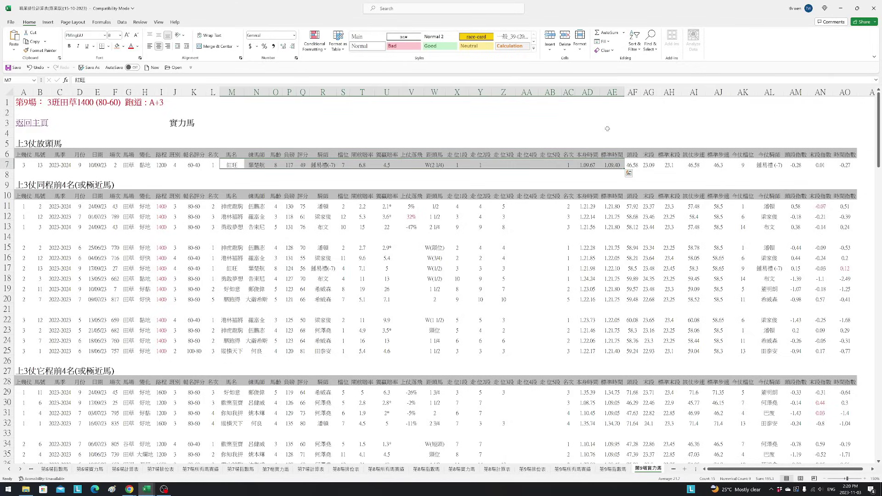
{"action": "left_click", "coordinate": [569, 121]}
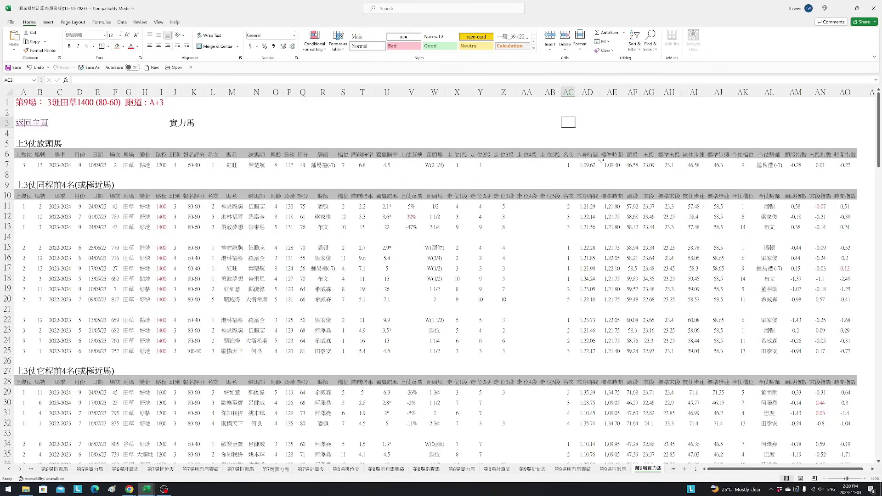
- Check the 末段指數 and 時間指數 in row 17 and colour the horse name in M17 red
{"action": "left_click", "coordinate": [233, 267]}
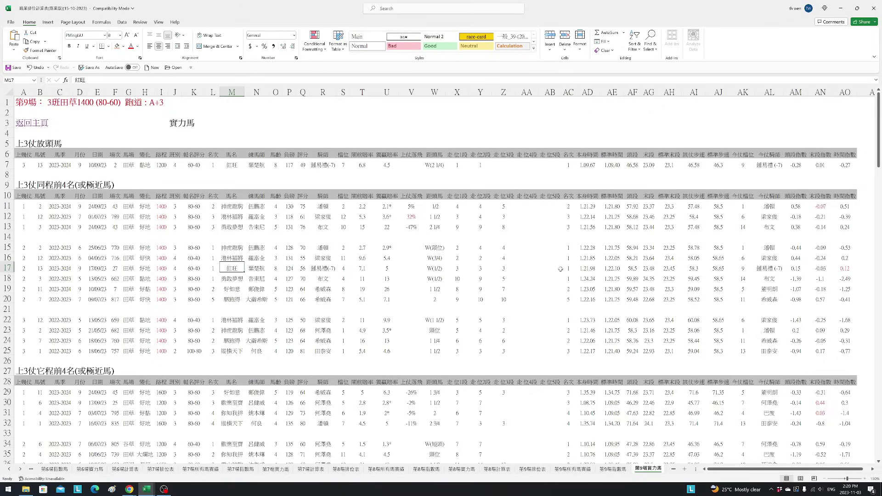
{"action": "left_click", "coordinate": [850, 268]}
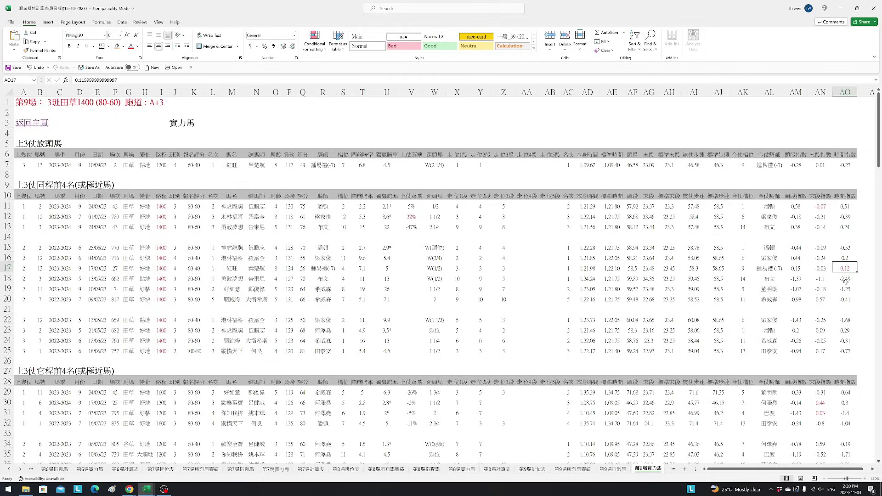
{"action": "left_click", "coordinate": [821, 269]}
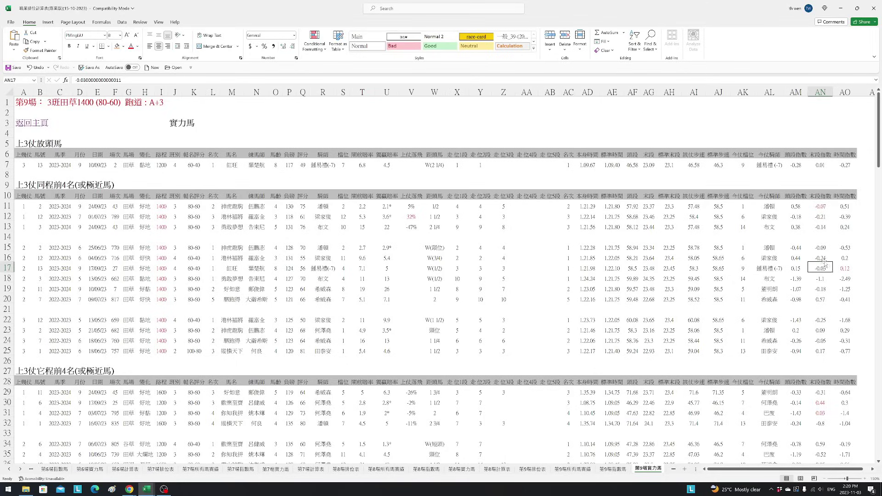
{"action": "left_click", "coordinate": [843, 267]}
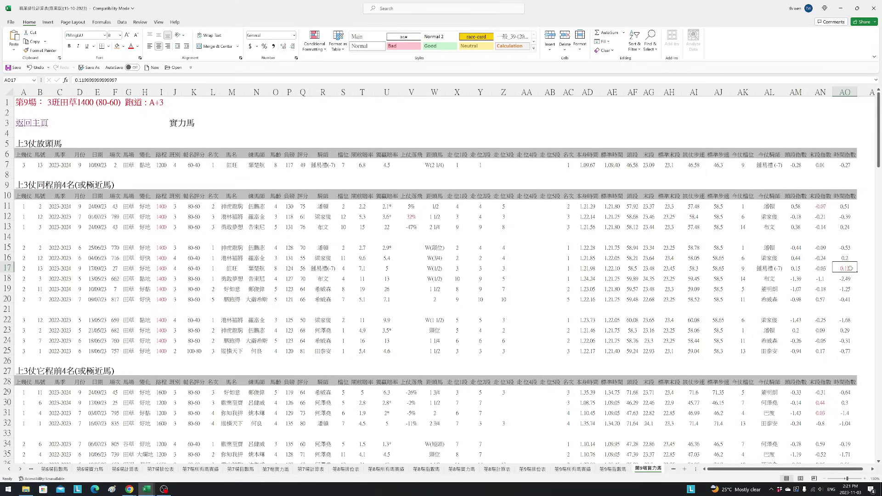
{"action": "left_click", "coordinate": [232, 269]}
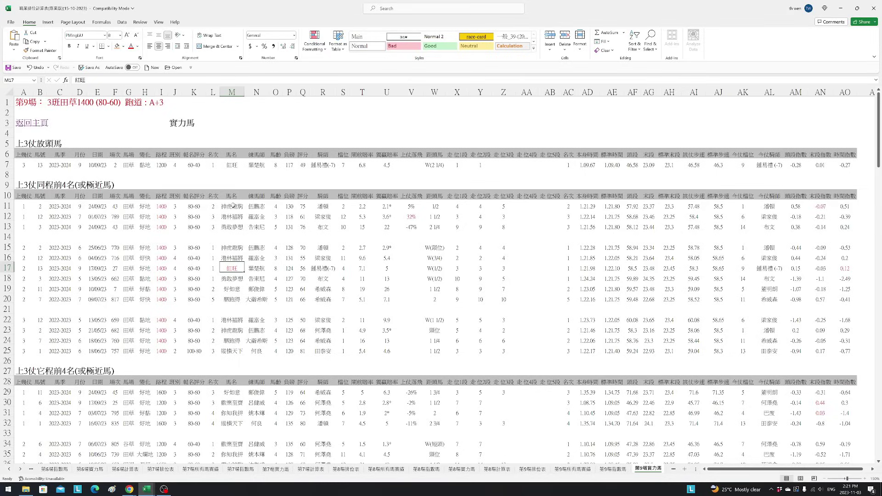
- Check the 末段指數 in row 11 and colour the horse name in M11 red
{"action": "left_click", "coordinate": [822, 207]}
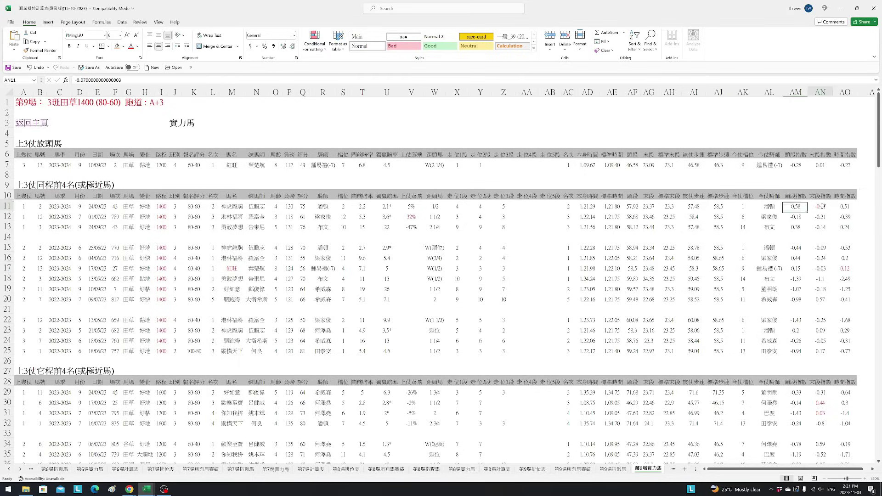
{"action": "left_click", "coordinate": [234, 208]}
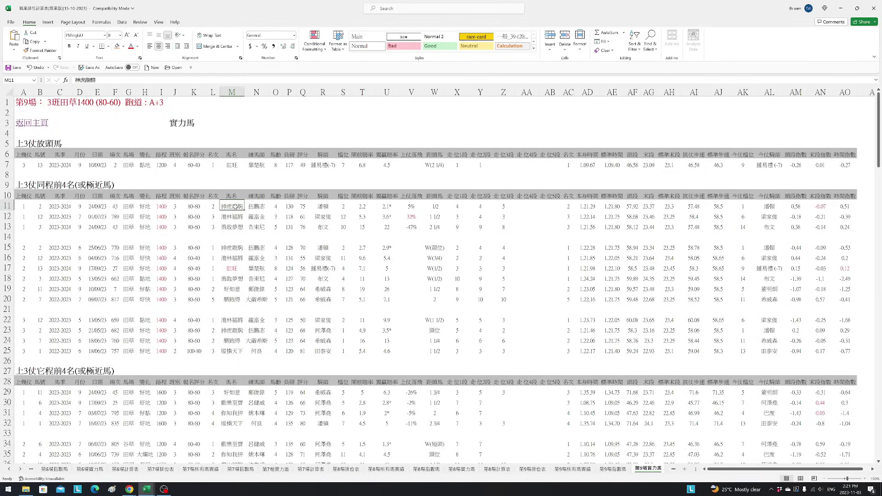
{"action": "left_click", "coordinate": [130, 46]}
- Examine the 末段指數 in AN23, plus the horse names, ages and 末段指數 in the 上3仗它程前4名(或極近馬) section
{"action": "left_click", "coordinate": [821, 331]}
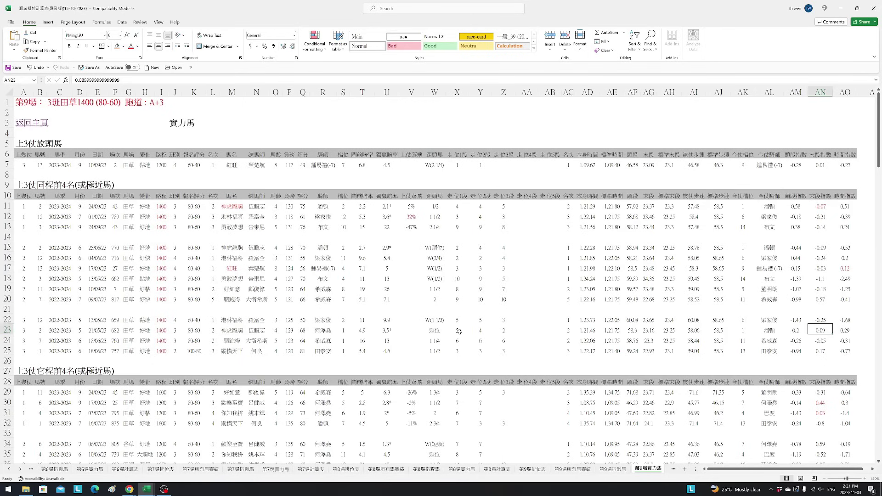
{"action": "scroll", "coordinate": [466, 332], "scroll_direction": "down", "scroll_amount": 2}
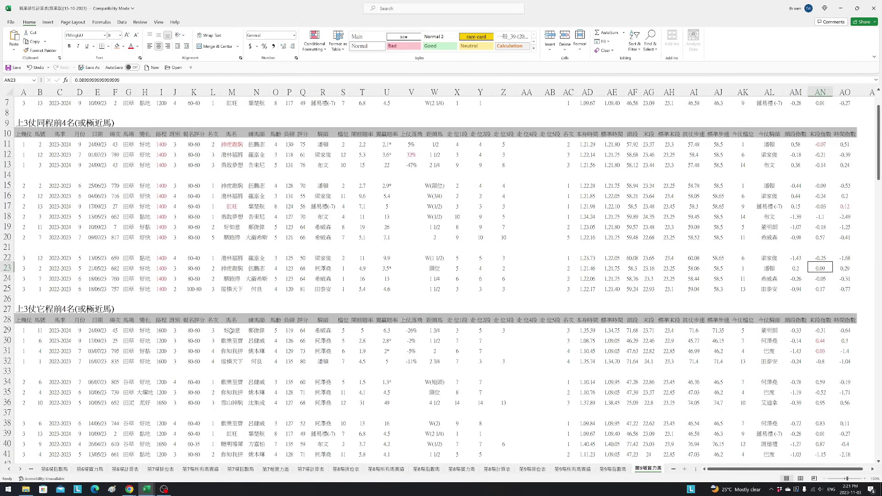
{"action": "left_click_drag", "start_coordinate": [231, 330], "coordinate": [228, 398]}
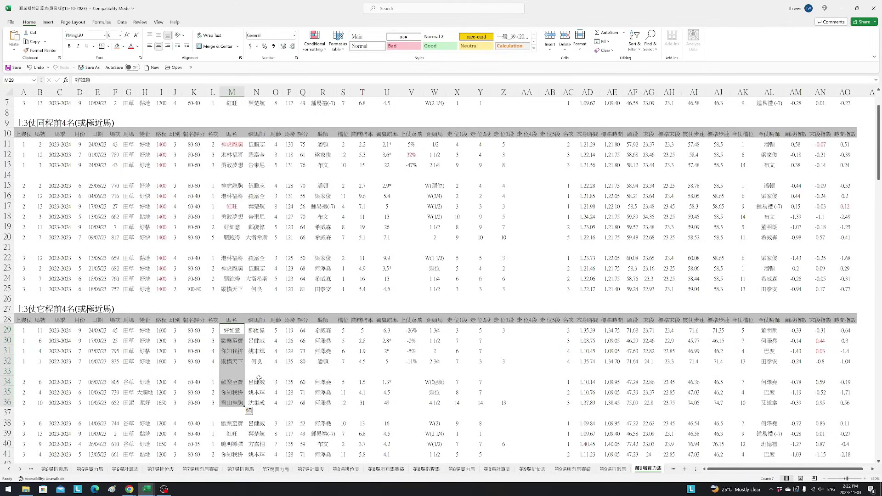
{"action": "scroll", "coordinate": [342, 338], "scroll_direction": "down", "scroll_amount": 3}
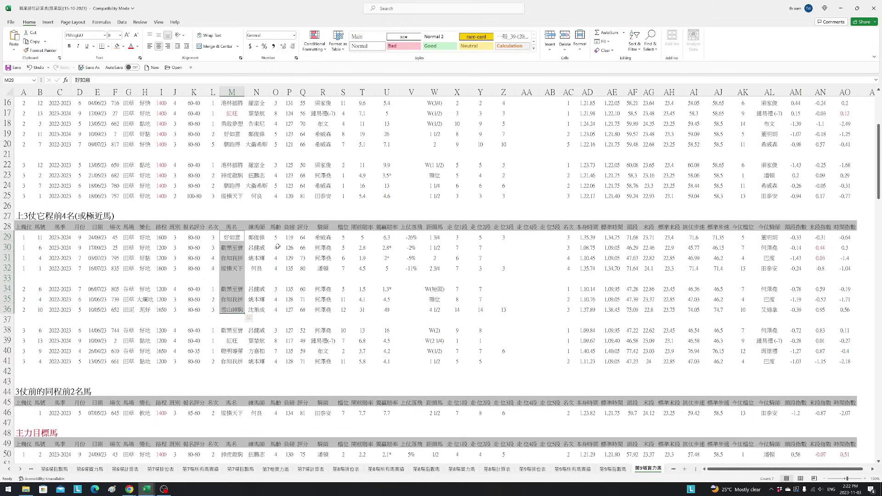
{"action": "left_click_drag", "start_coordinate": [277, 246], "coordinate": [277, 258]}
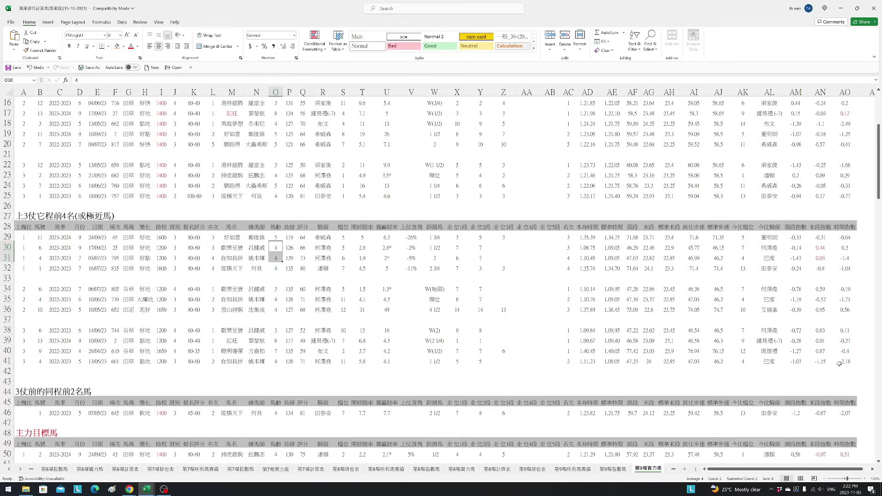
{"action": "left_click_drag", "start_coordinate": [685, 361], "coordinate": [676, 360]}
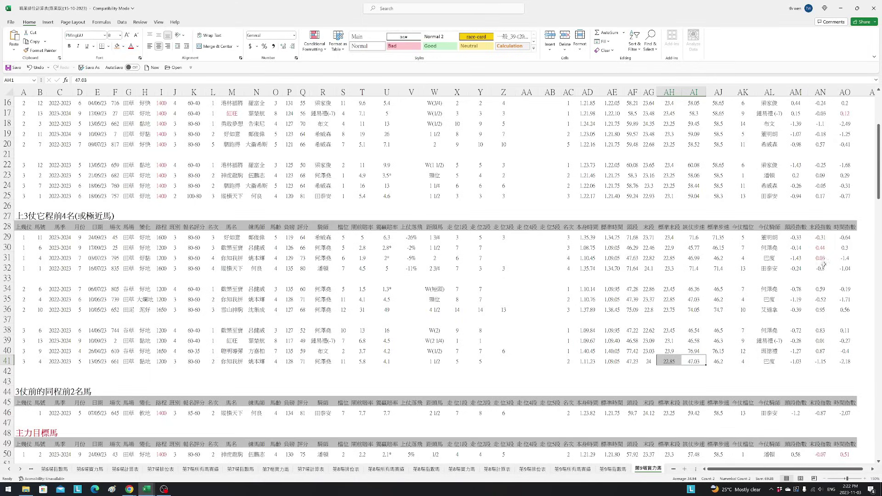
{"action": "left_click_drag", "start_coordinate": [819, 248], "coordinate": [818, 253]}
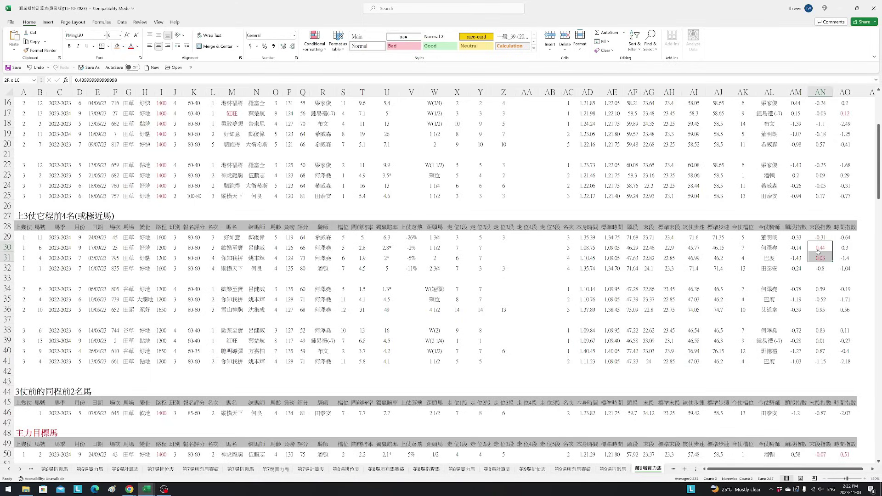
- Colour the horse names in M30 and M31 red, and check the 末段指數 in AN30 and AN34
{"action": "left_click", "coordinate": [232, 248]}
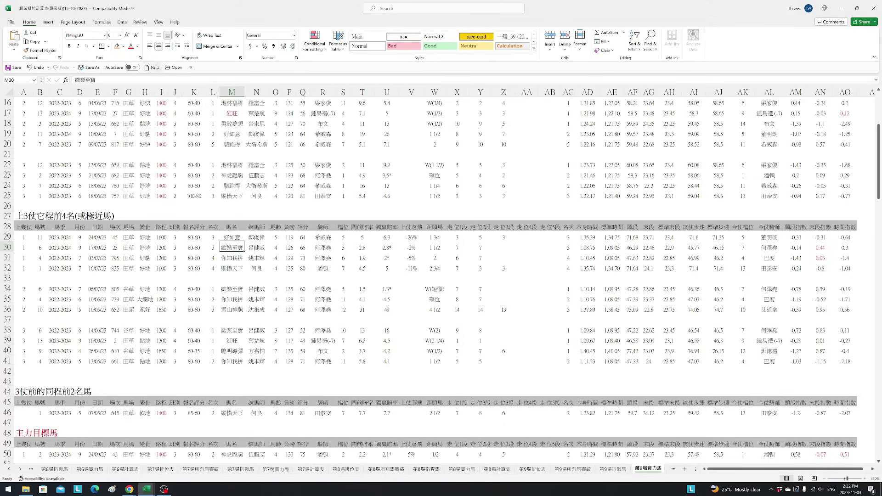
{"action": "left_click", "coordinate": [130, 46]}
{"action": "left_click", "coordinate": [237, 256]}
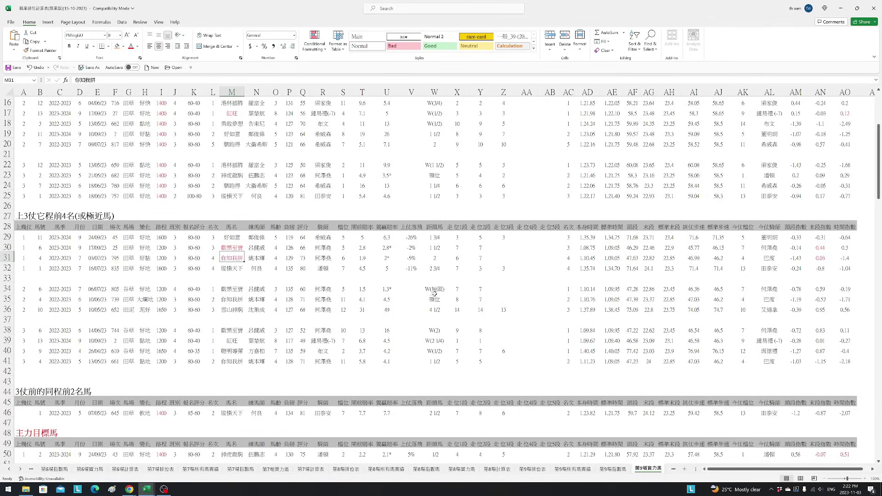
{"action": "left_click", "coordinate": [821, 248]}
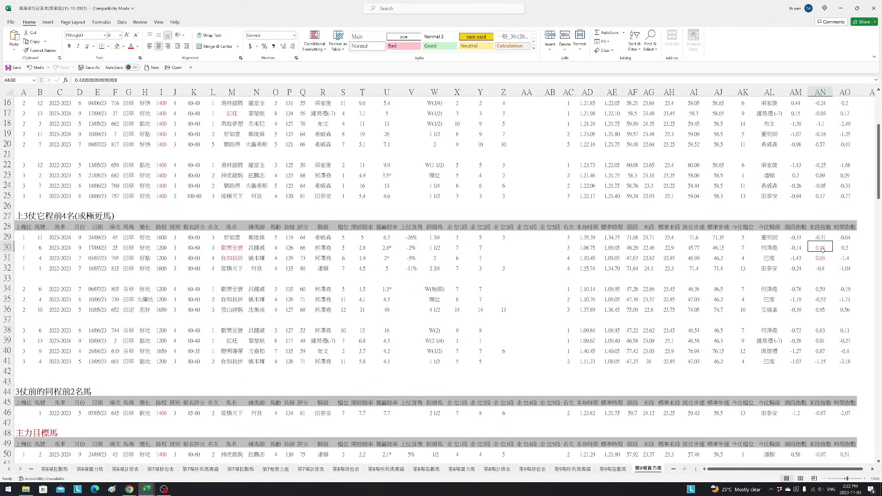
{"action": "left_click", "coordinate": [822, 289]}
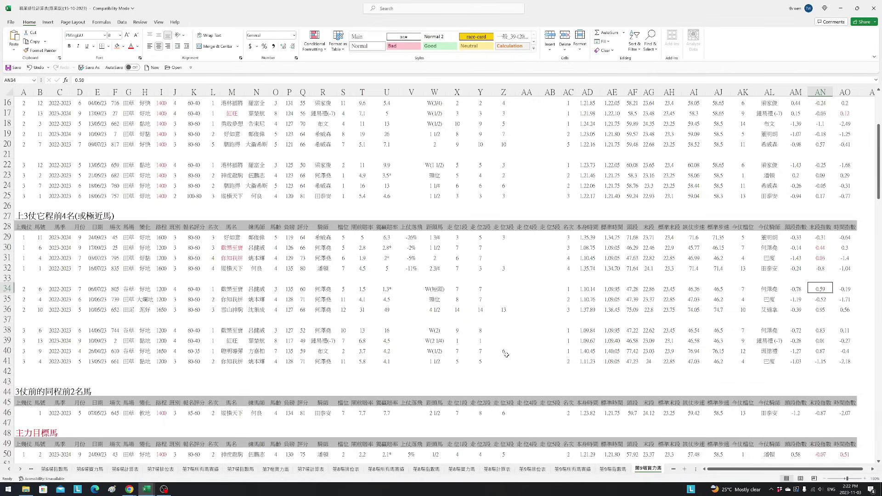
{"action": "scroll", "coordinate": [507, 354], "scroll_direction": "up", "scroll_amount": 3}
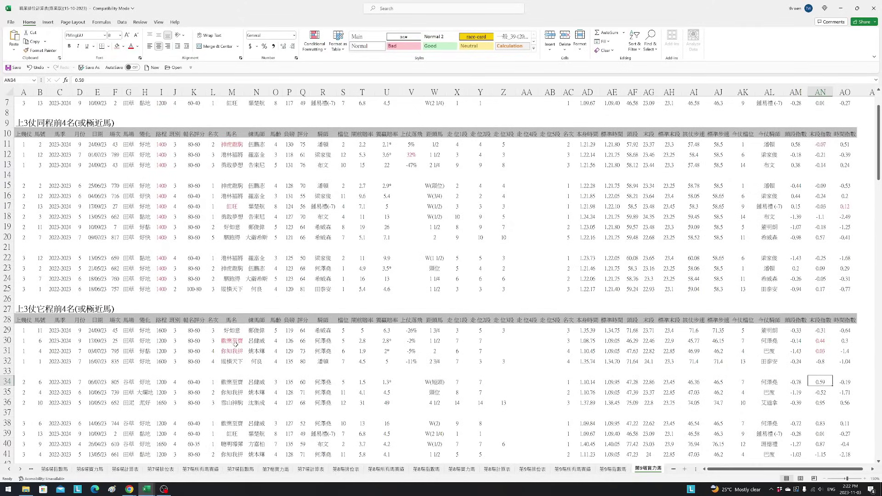
- Check the 時間指數 in AO17, the horse in M11 with the 末段指數 in AN11:AN16, and the horse in M30
{"action": "scroll", "coordinate": [333, 334], "scroll_direction": "up", "scroll_amount": 1}
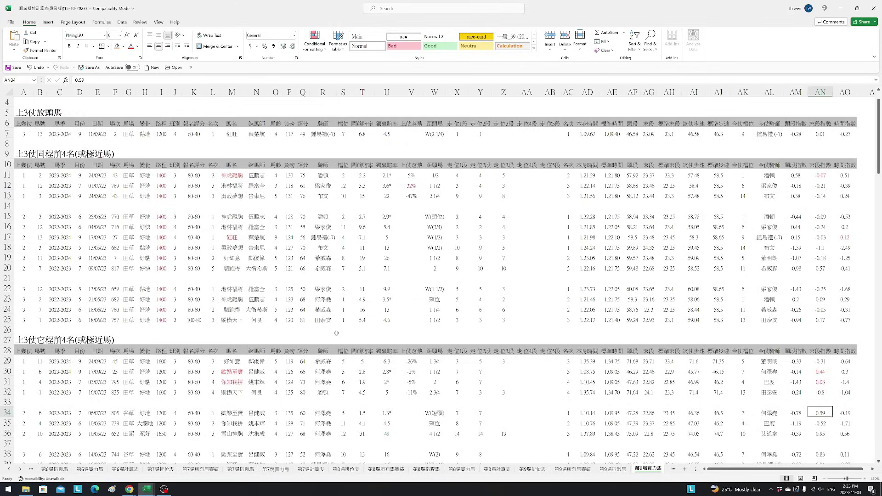
{"action": "left_click", "coordinate": [851, 240]}
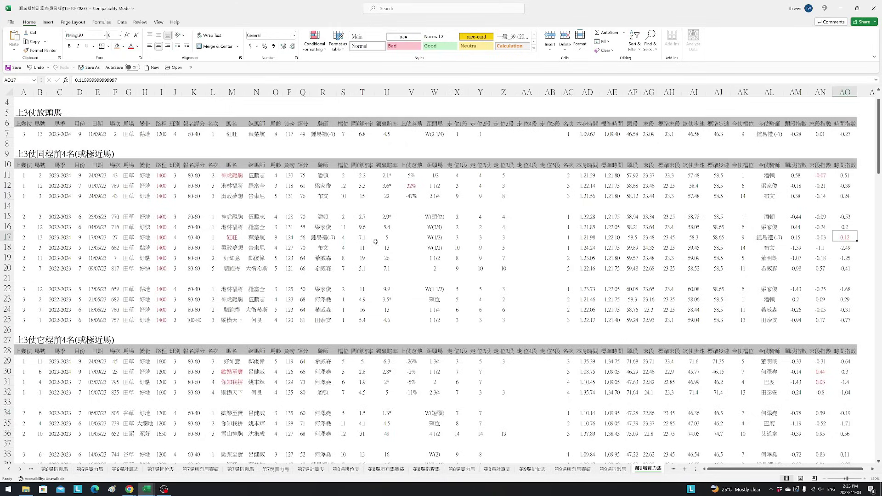
{"action": "left_click", "coordinate": [234, 177]}
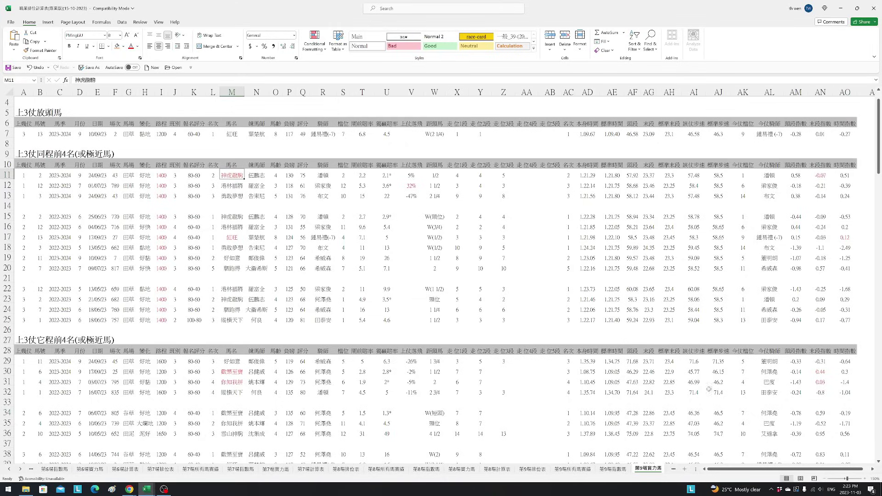
{"action": "left_click", "coordinate": [818, 177]}
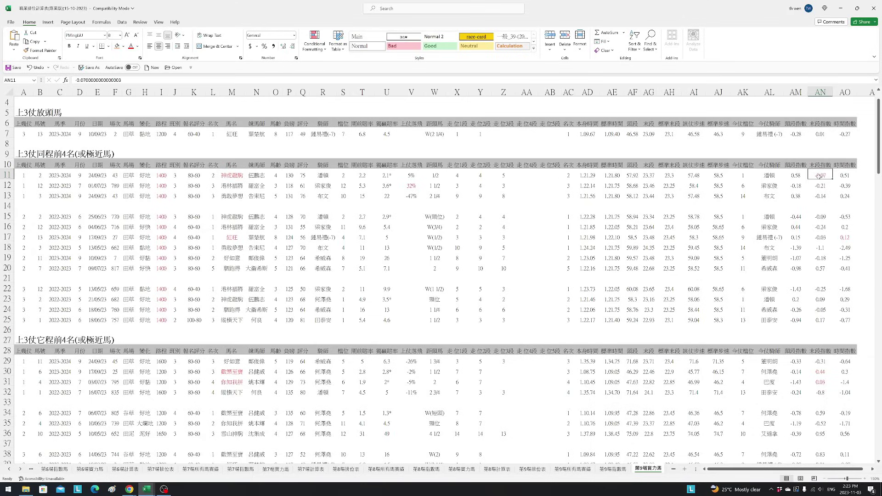
{"action": "left_click_drag", "start_coordinate": [818, 176], "coordinate": [818, 229]}
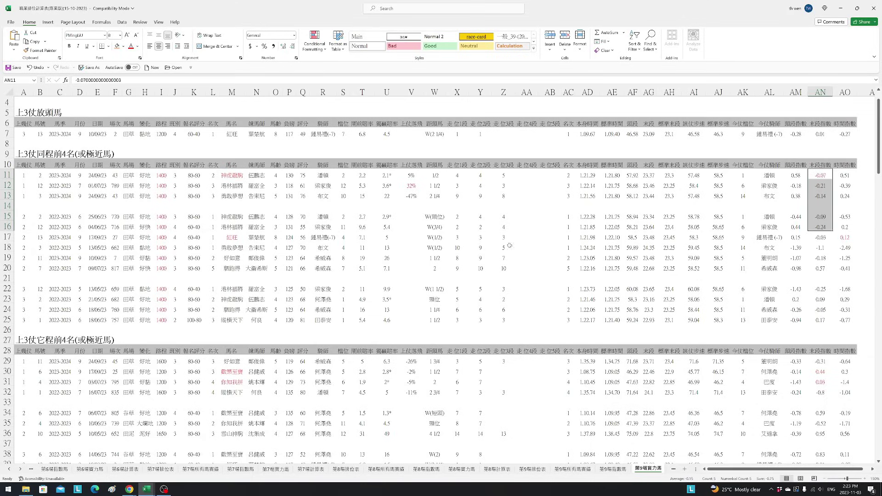
{"action": "left_click", "coordinate": [232, 372]}
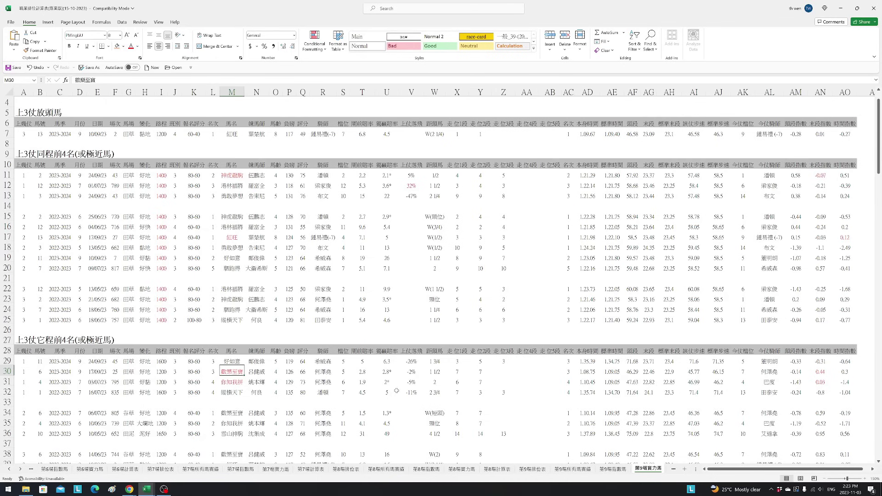
- Check the 馬號 values in B11, B17 and B30:B31 for the red-marked horses, plus the horse name in M11
{"action": "scroll", "coordinate": [400, 398], "scroll_direction": "down", "scroll_amount": 1}
{"action": "scroll", "coordinate": [372, 339], "scroll_direction": "up", "scroll_amount": 1}
{"action": "left_click", "coordinate": [38, 175]}
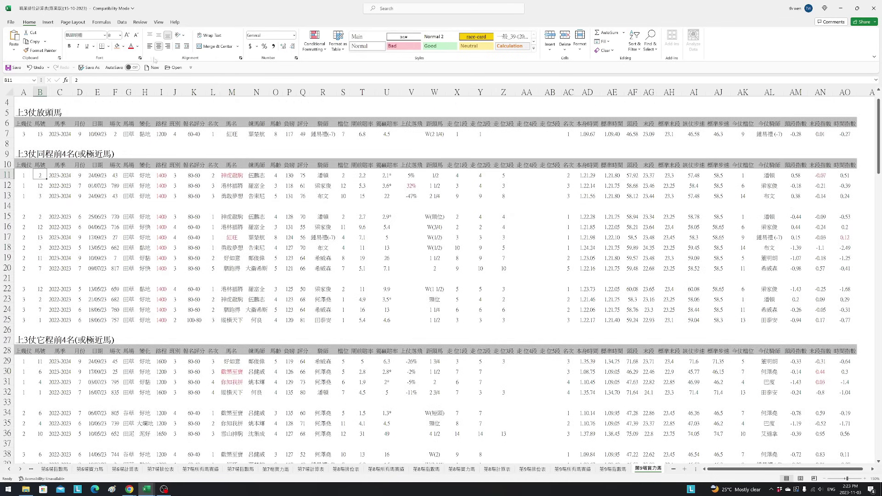
{"action": "left_click", "coordinate": [34, 238]}
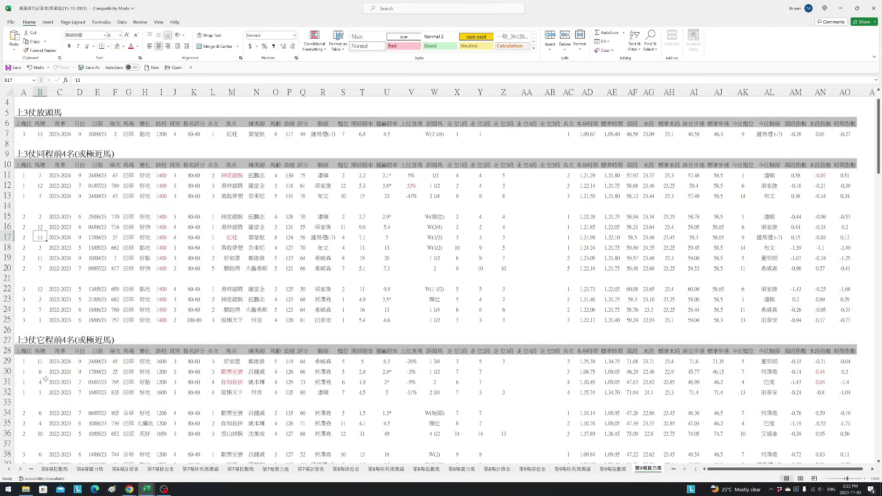
{"action": "left_click_drag", "start_coordinate": [40, 372], "coordinate": [41, 382]}
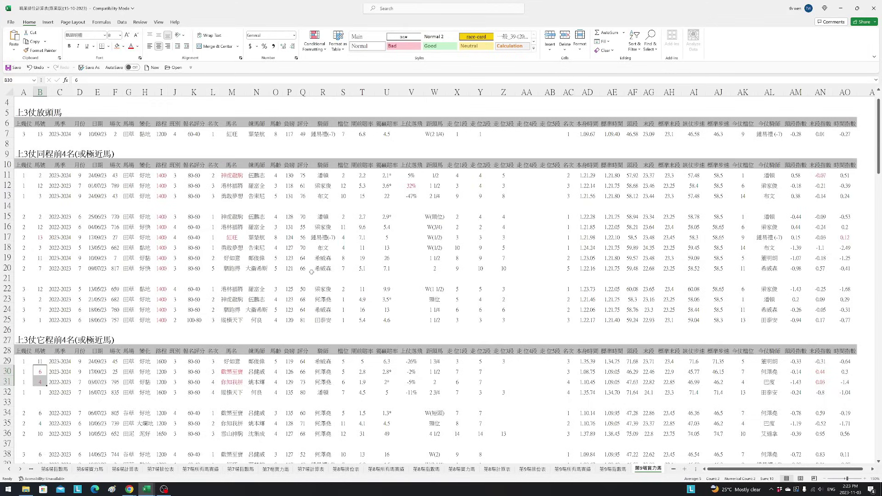
{"action": "left_click", "coordinate": [232, 175]}
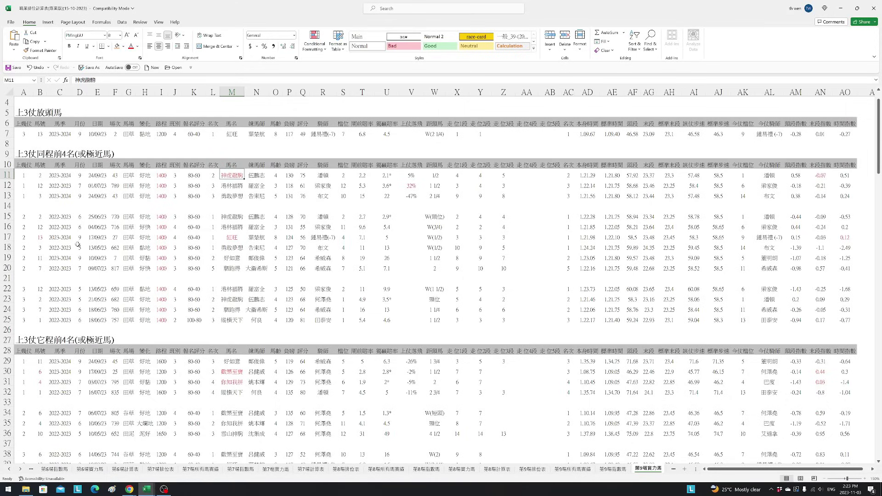
- Examine the 主力目標馬 pick in M50 and the 買Q配腳馬 picks through M58, and review the form sections above them
{"action": "scroll", "coordinate": [619, 357], "scroll_direction": "down", "scroll_amount": 2}
{"action": "scroll", "coordinate": [620, 356], "scroll_direction": "down", "scroll_amount": 6}
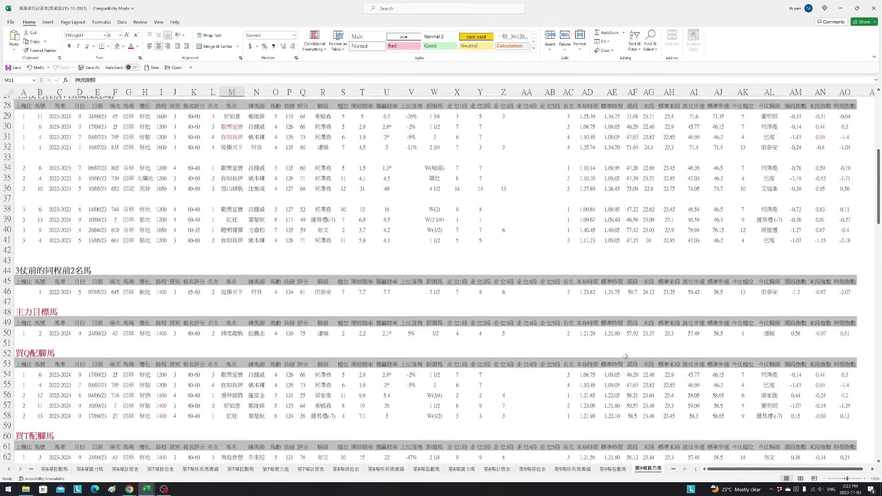
{"action": "scroll", "coordinate": [220, 331], "scroll_direction": "down", "scroll_amount": 2}
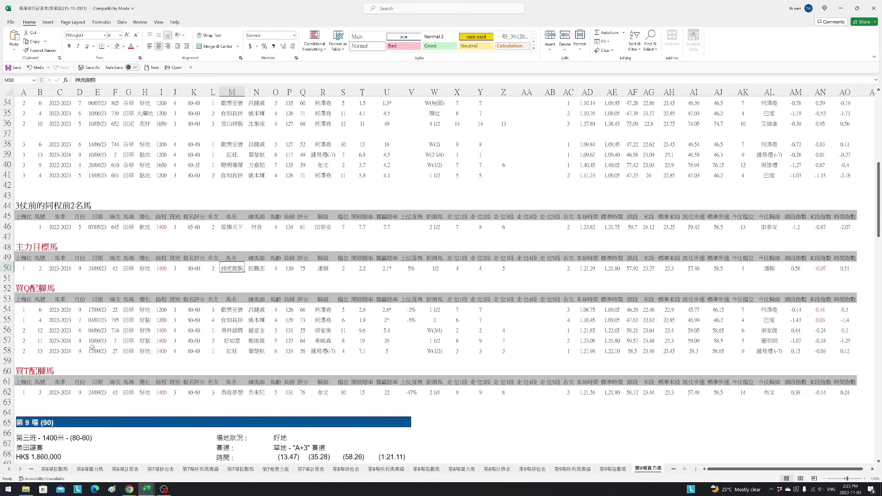
{"action": "left_click_drag", "start_coordinate": [37, 309], "coordinate": [36, 315]}
{"action": "left_click", "coordinate": [231, 353]}
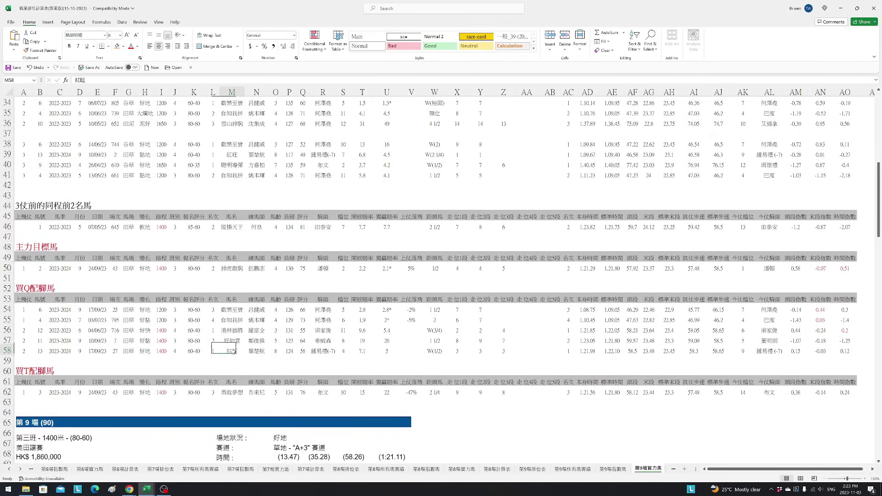
{"action": "scroll", "coordinate": [389, 328], "scroll_direction": "up", "scroll_amount": 4}
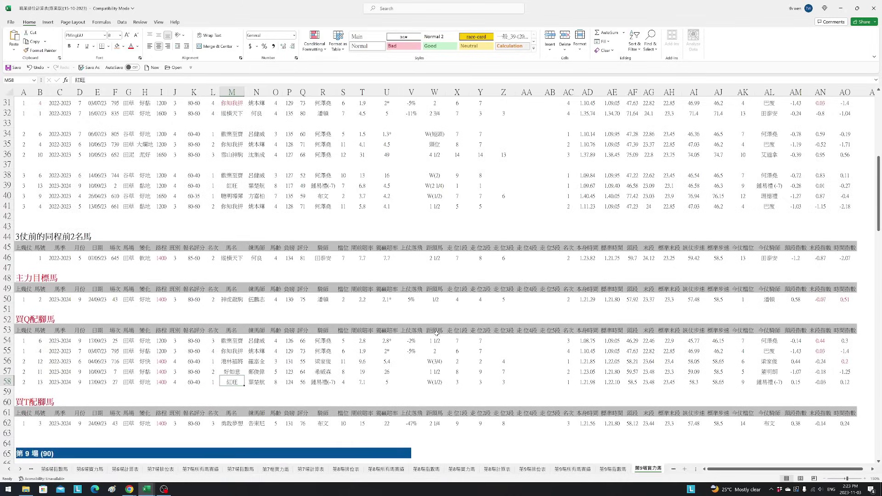
{"action": "scroll", "coordinate": [450, 337], "scroll_direction": "up", "scroll_amount": 4}
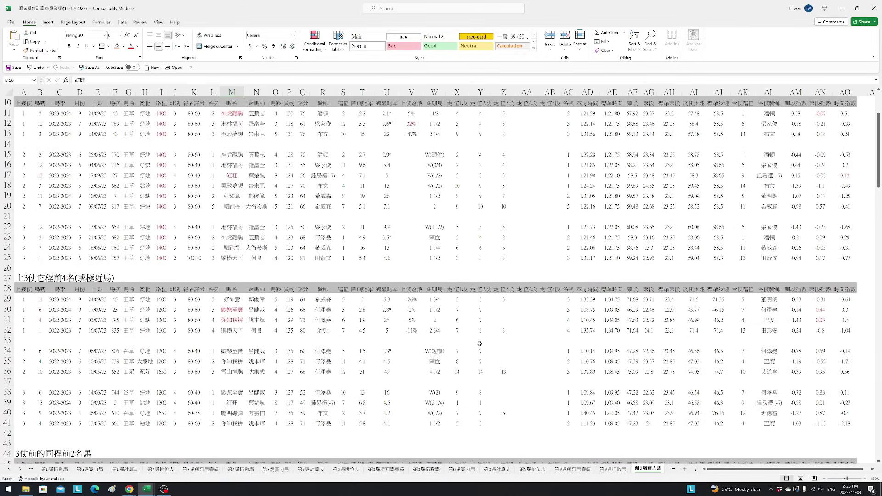
{"action": "scroll", "coordinate": [481, 346], "scroll_direction": "up", "scroll_amount": 3}
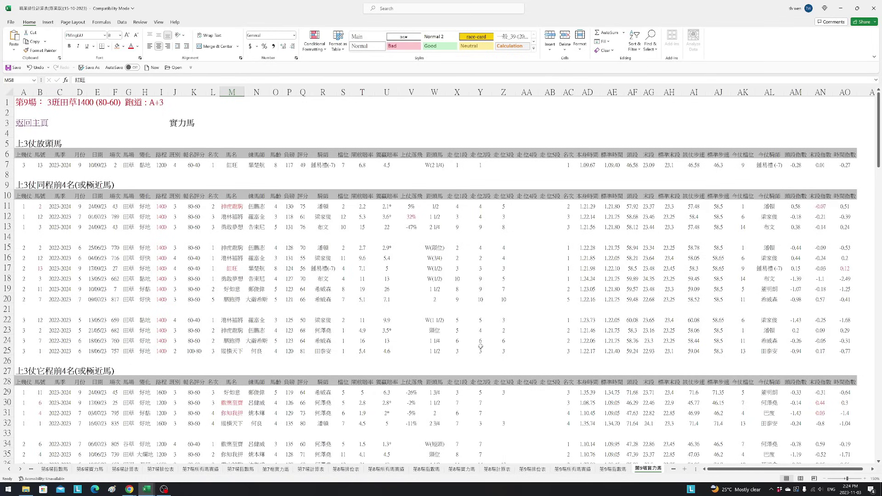
- Move the 連贏/位置Q odds picture up beside the race 9 result table, to the right of its 獨贏賠率 column
{"action": "scroll", "coordinate": [417, 329], "scroll_direction": "down", "scroll_amount": 4}
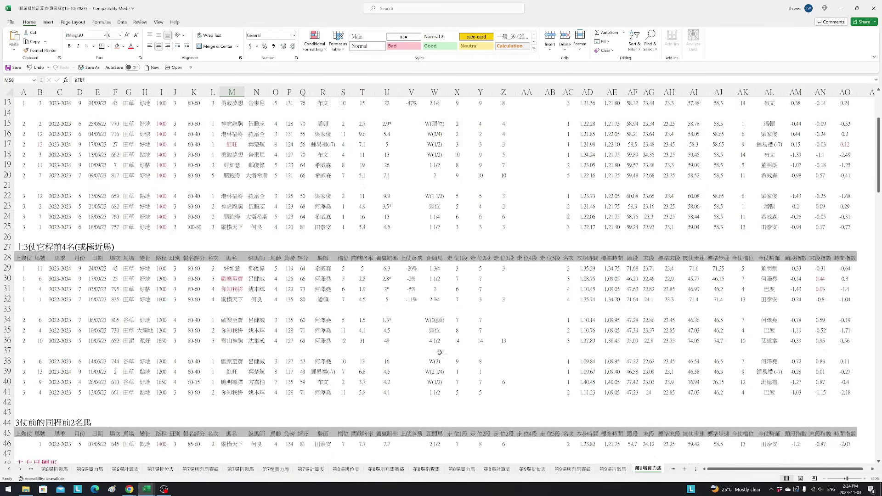
{"action": "scroll", "coordinate": [440, 352], "scroll_direction": "down", "scroll_amount": 12}
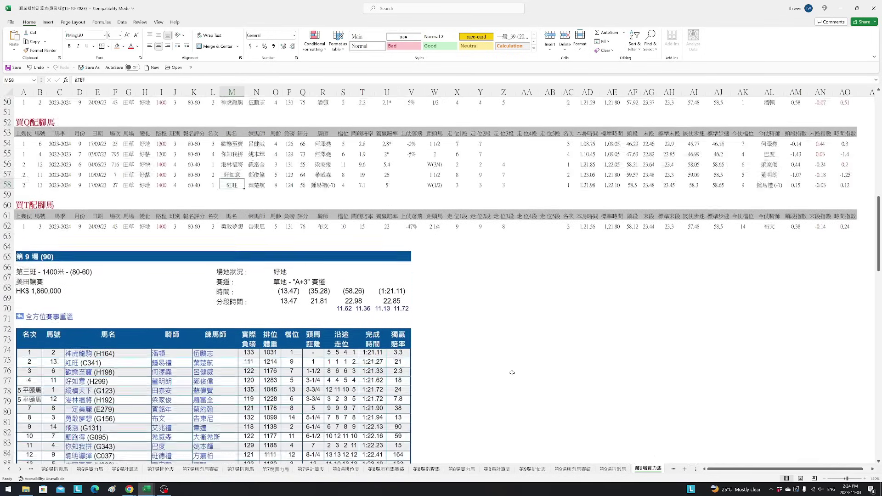
{"action": "scroll", "coordinate": [513, 373], "scroll_direction": "down", "scroll_amount": 13}
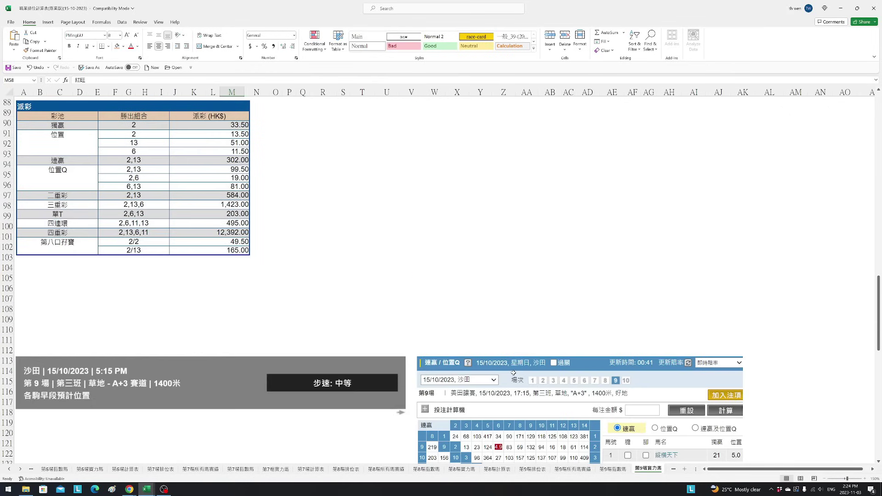
{"action": "scroll", "coordinate": [513, 373], "scroll_direction": "down", "scroll_amount": 2}
{"action": "left_click_drag", "start_coordinate": [513, 372], "coordinate": [527, 209]}
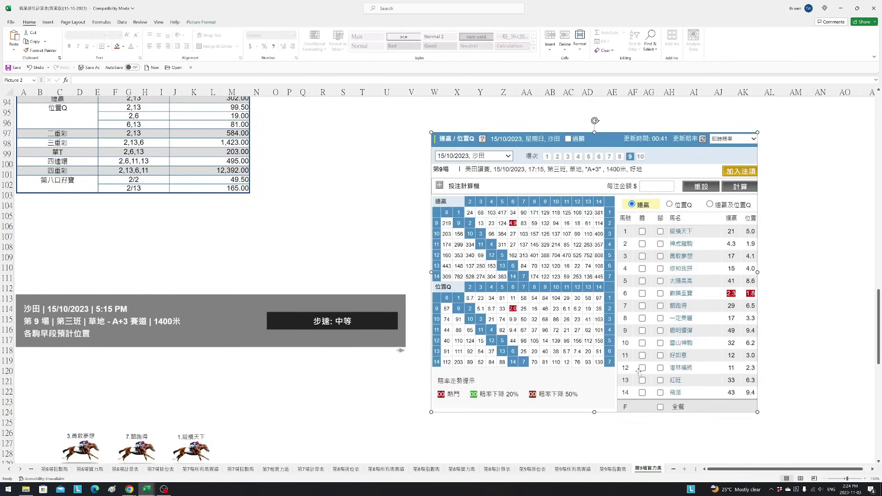
{"action": "left_click_drag", "start_coordinate": [876, 315], "coordinate": [876, 253]}
{"action": "left_click_drag", "start_coordinate": [646, 445], "coordinate": [641, 116]}
{"action": "scroll", "coordinate": [833, 369], "scroll_direction": "up", "scroll_amount": 2}
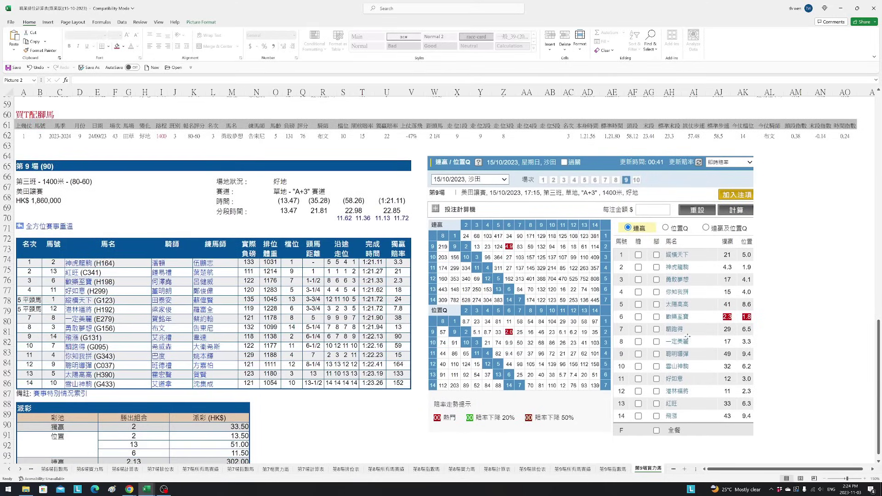
{"action": "left_click_drag", "start_coordinate": [688, 337], "coordinate": [687, 335]}
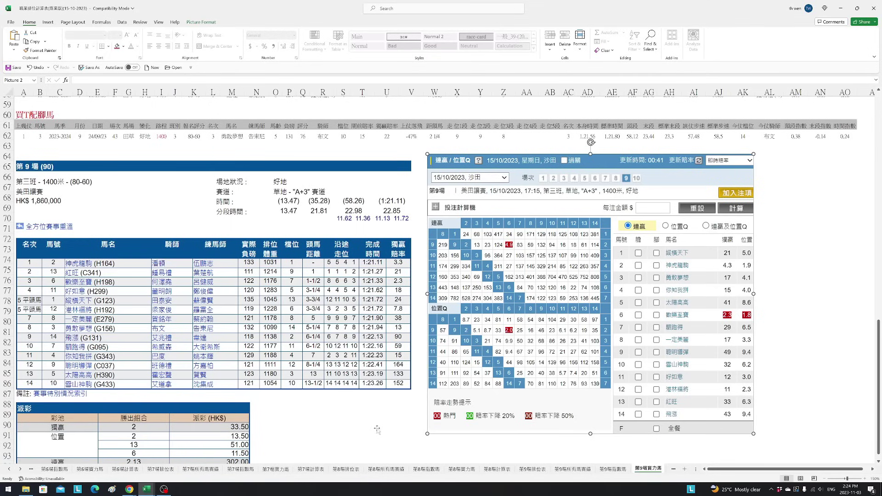
- Examine the complete 派彩 payout table below the race 9 results
{"action": "scroll", "coordinate": [382, 426], "scroll_direction": "down", "scroll_amount": 1}
{"action": "scroll", "coordinate": [383, 423], "scroll_direction": "down", "scroll_amount": 1}
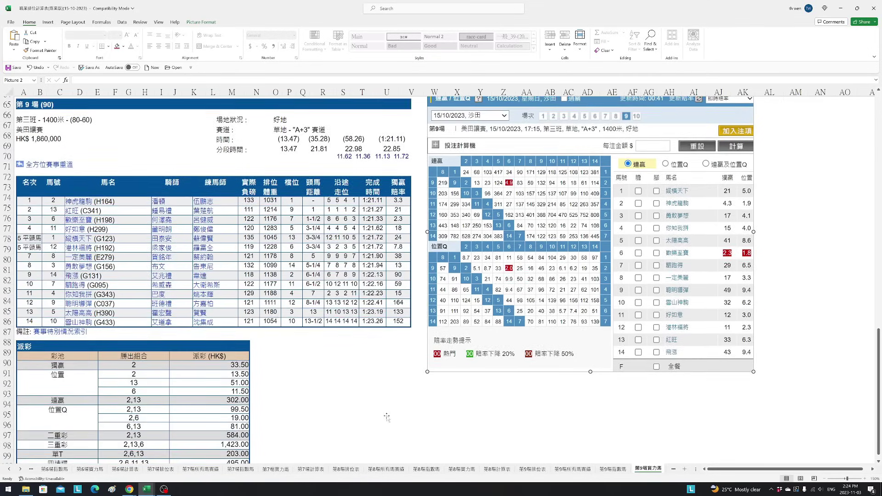
{"action": "scroll", "coordinate": [389, 415], "scroll_direction": "down", "scroll_amount": 1}
{"action": "scroll", "coordinate": [388, 412], "scroll_direction": "down", "scroll_amount": 1}
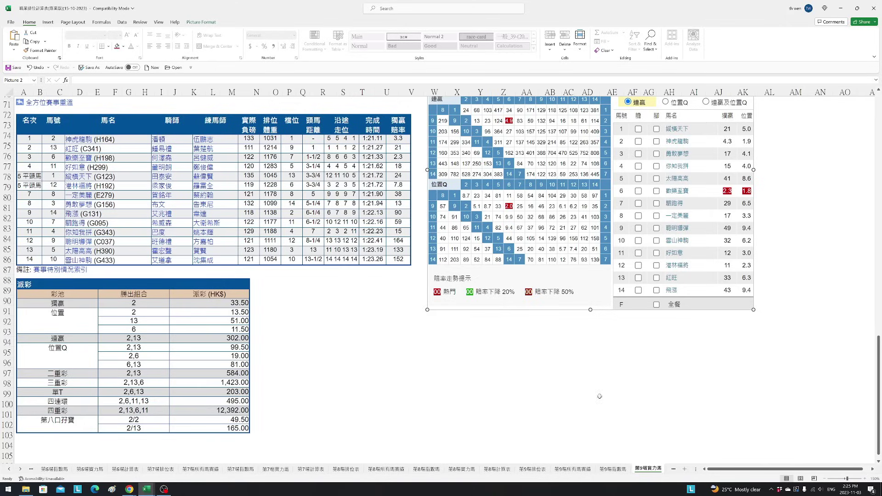
- Return to the workbook's 主頁 and open the 第4場實力馬 sheet
{"action": "left_click_drag", "start_coordinate": [879, 364], "coordinate": [879, 120]}
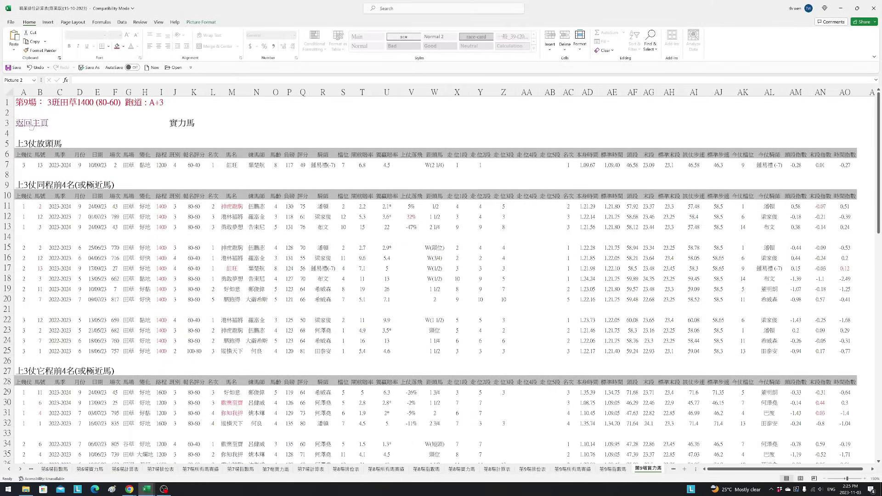
{"action": "left_click", "coordinate": [32, 123]}
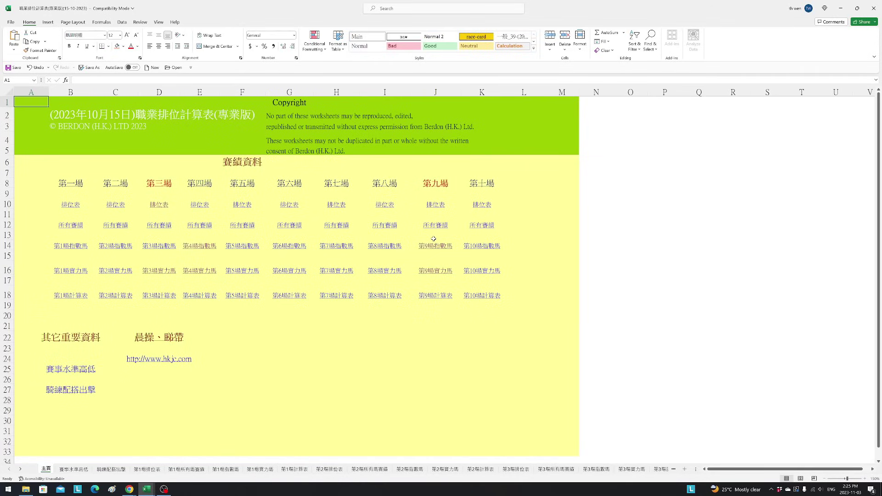
{"action": "left_click", "coordinate": [197, 274]}
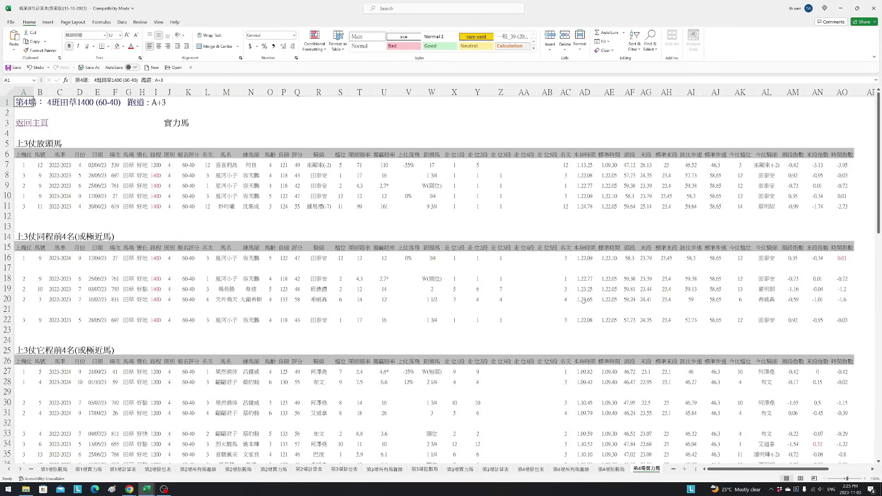
- Check the 星河小子 entries in M8:M10 of 上3仗放頭馬, plus the 走位2段 and 時間指數 in row 10
{"action": "left_click_drag", "start_coordinate": [223, 177], "coordinate": [222, 193]}
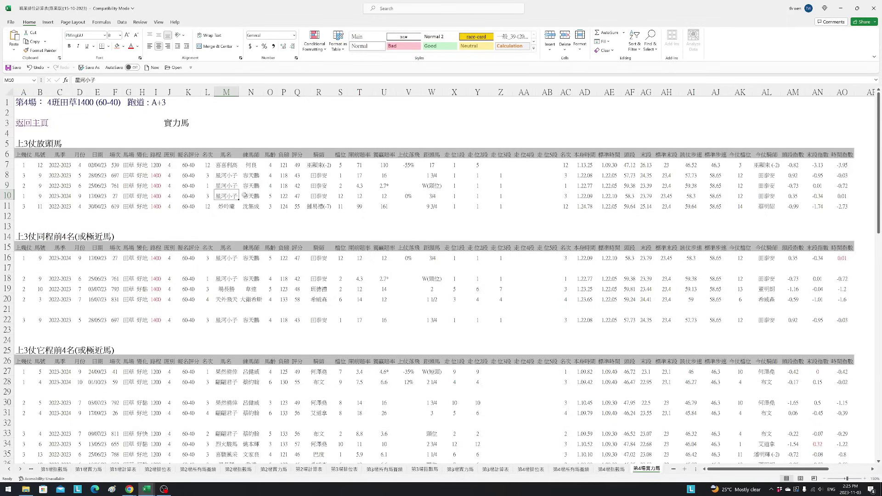
{"action": "left_click", "coordinate": [480, 195]}
{"action": "left_click", "coordinate": [840, 196]}
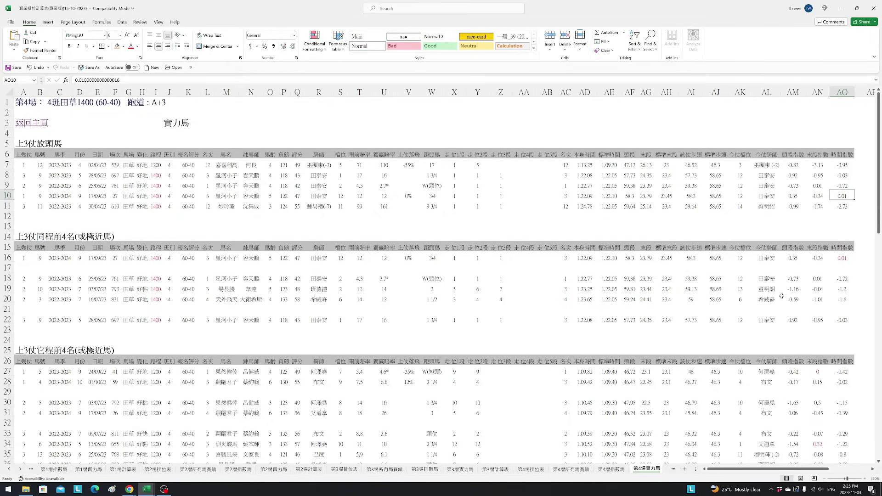
- Check the 時間指數 in AO16 and colour the horse name in M16 red
{"action": "left_click", "coordinate": [848, 258]}
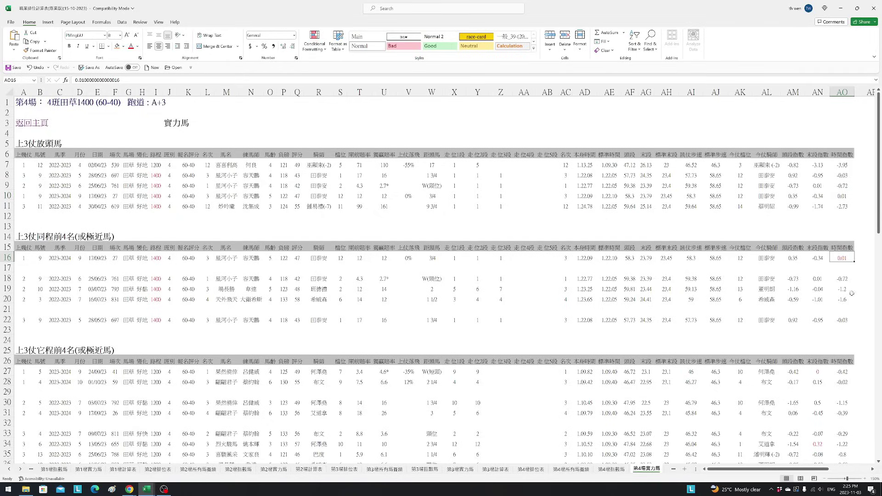
{"action": "left_click", "coordinate": [220, 260]}
{"action": "left_click", "coordinate": [131, 46]}
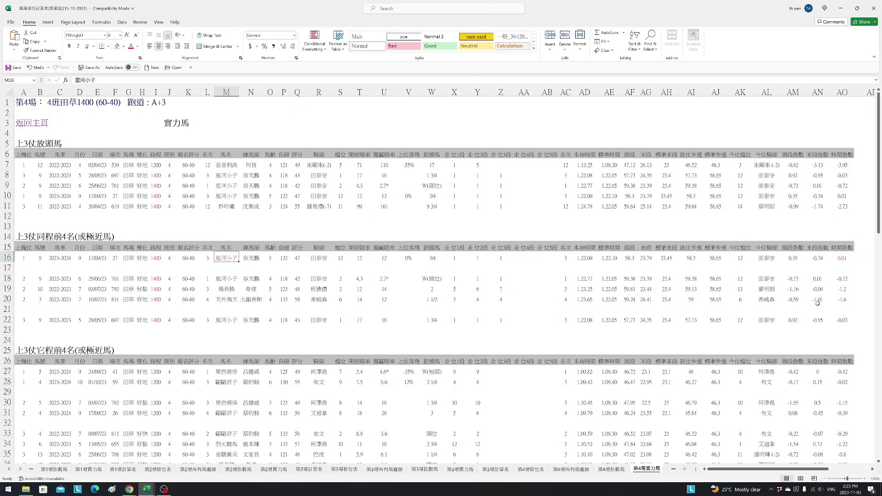
- Check the 末段指數 in AN18:AN22, and the horse name and 末段指數 in row 34 of 上3仗它程前4名(或極近馬)
{"action": "left_click_drag", "start_coordinate": [819, 280], "coordinate": [818, 321]}
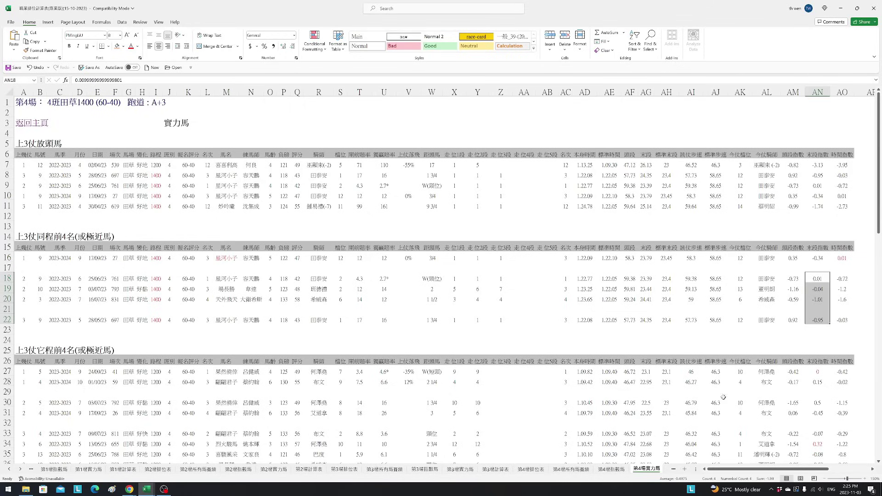
{"action": "scroll", "coordinate": [724, 397], "scroll_direction": "down", "scroll_amount": 7}
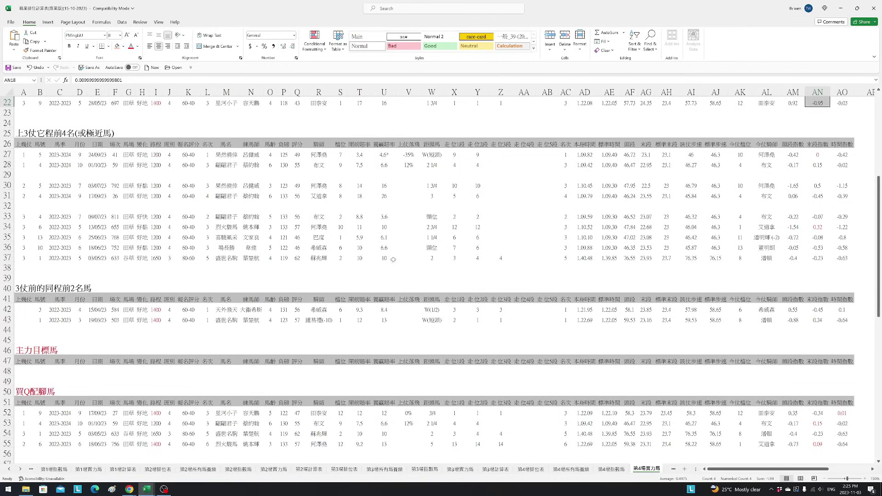
{"action": "scroll", "coordinate": [257, 262], "scroll_direction": "up", "scroll_amount": 1}
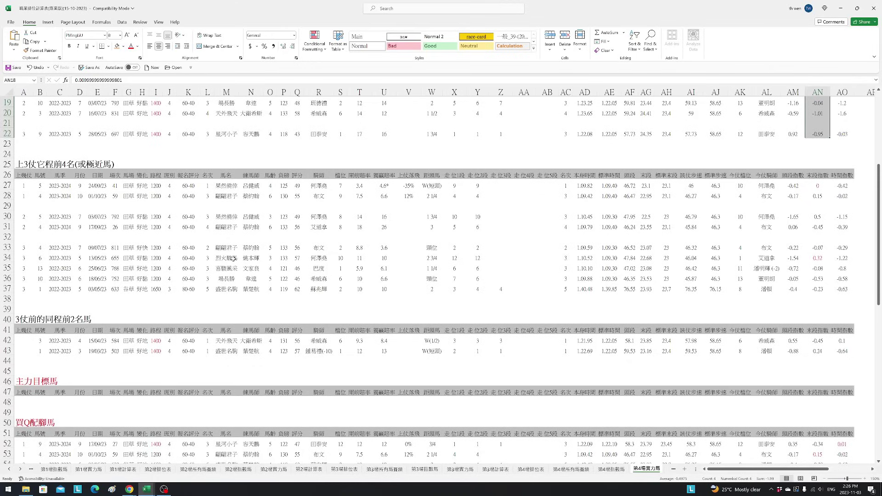
{"action": "left_click", "coordinate": [234, 259]}
{"action": "left_click", "coordinate": [817, 258]}
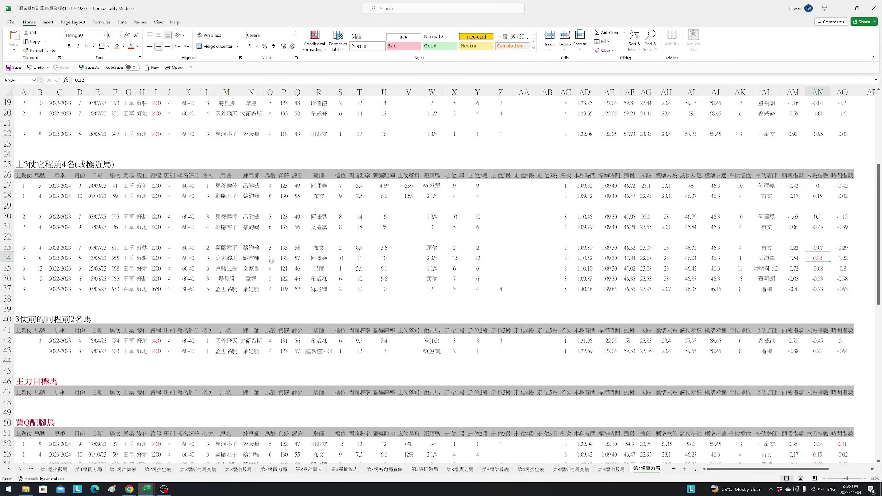
- Colour the horse name in M34 red, and check the horse name, 末段指數 and 馬齡 in row 28
{"action": "left_click", "coordinate": [234, 258]}
{"action": "left_click", "coordinate": [131, 46]}
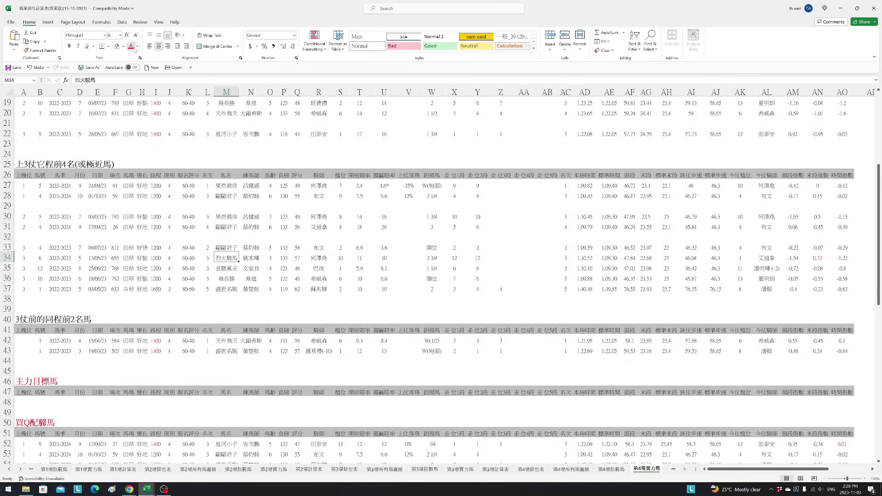
{"action": "left_click", "coordinate": [228, 197]}
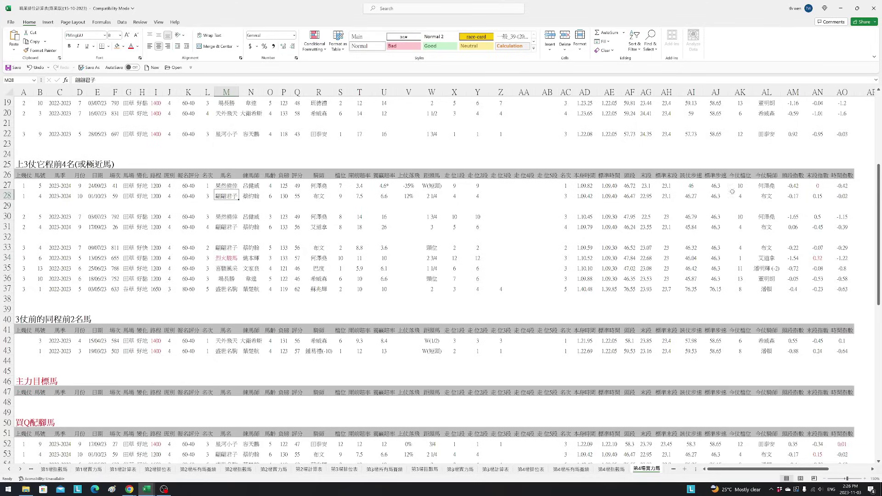
{"action": "left_click", "coordinate": [818, 196]}
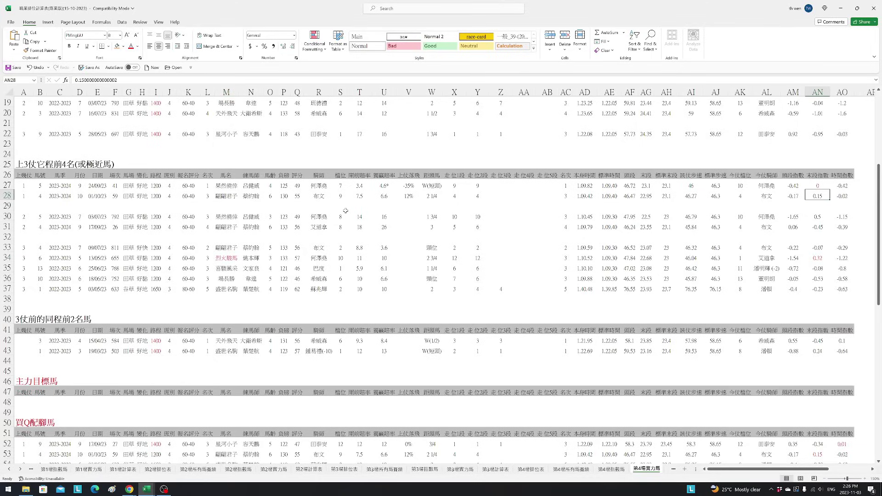
{"action": "left_click", "coordinate": [272, 197]}
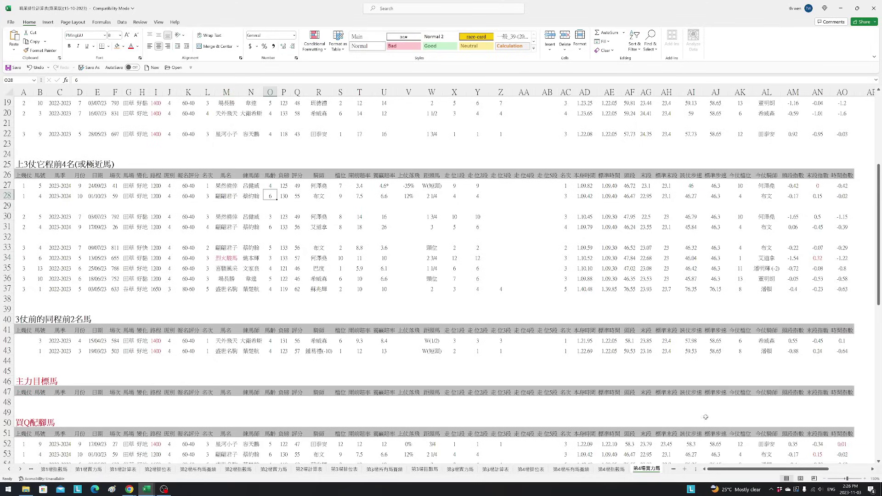
- Open the 第4場所有馬賽績 sheet and filter 馬名 to show only the horse numbered 4
{"action": "left_click", "coordinate": [579, 469]}
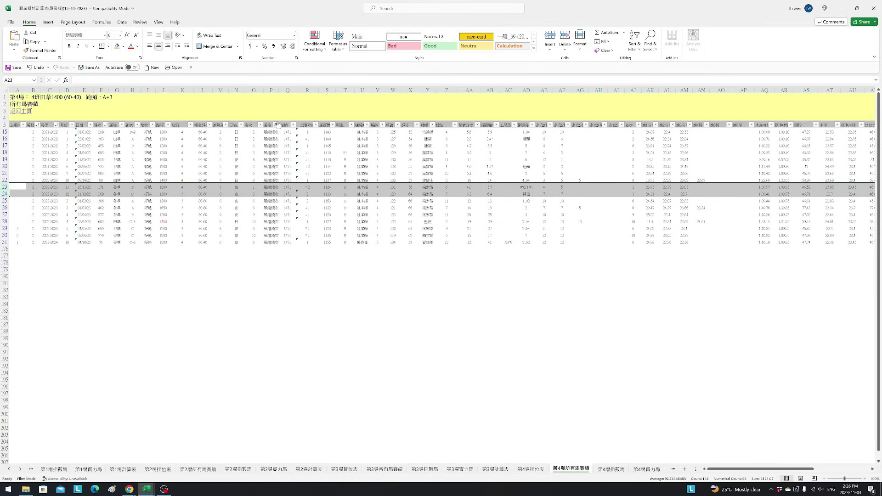
{"action": "left_click", "coordinate": [276, 125]}
{"action": "left_click", "coordinate": [204, 214]}
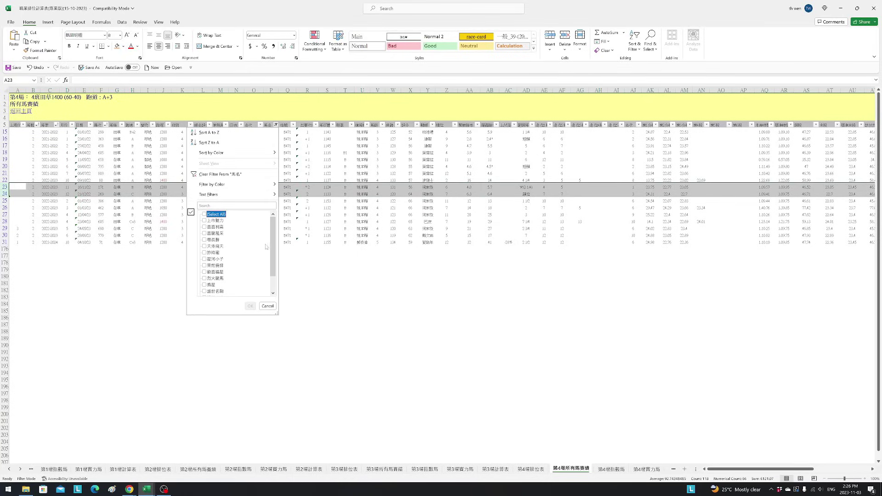
{"action": "scroll", "coordinate": [270, 253], "scroll_direction": "down", "scroll_amount": 1}
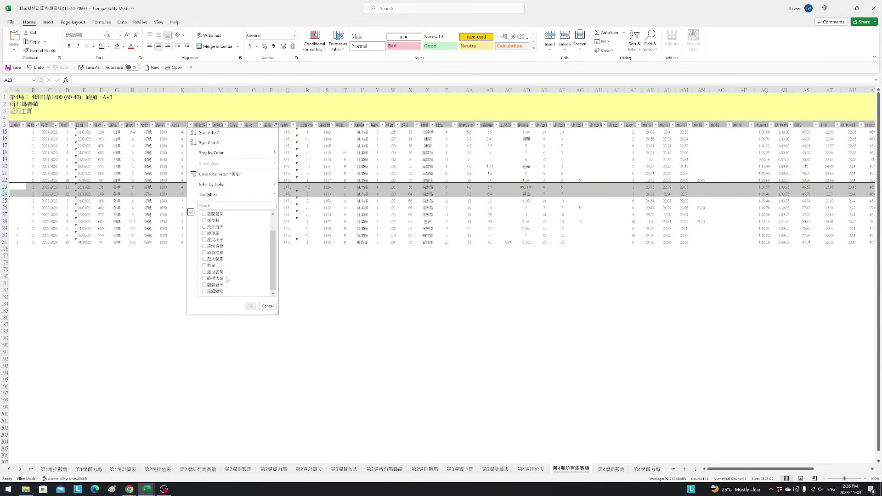
{"action": "left_click", "coordinate": [215, 285]}
{"action": "left_click", "coordinate": [250, 306]}
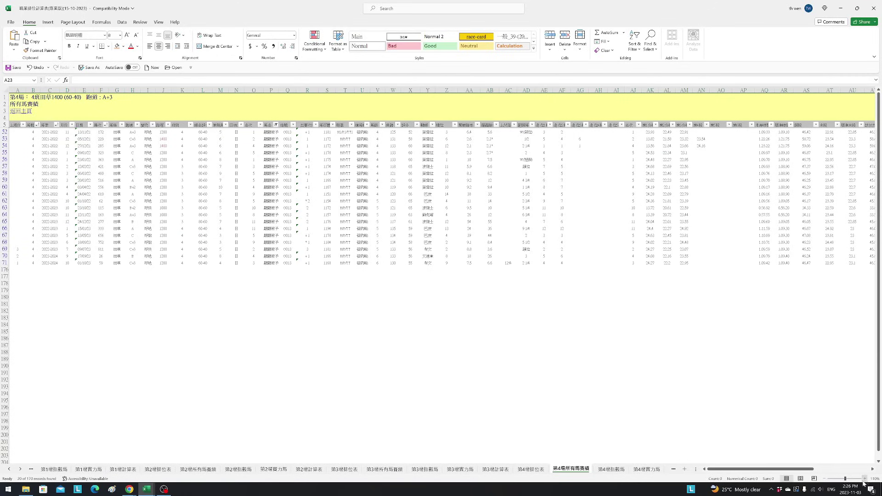
- Check the horse's 1400 m runs in rows 53:54, comparing the 評分 in X53 with the latest in X71
{"action": "left_click", "coordinate": [866, 479]}
{"action": "left_click", "coordinate": [865, 479]}
{"action": "left_click", "coordinate": [866, 479]}
{"action": "left_click", "coordinate": [866, 479]}
{"action": "left_click", "coordinate": [865, 478]}
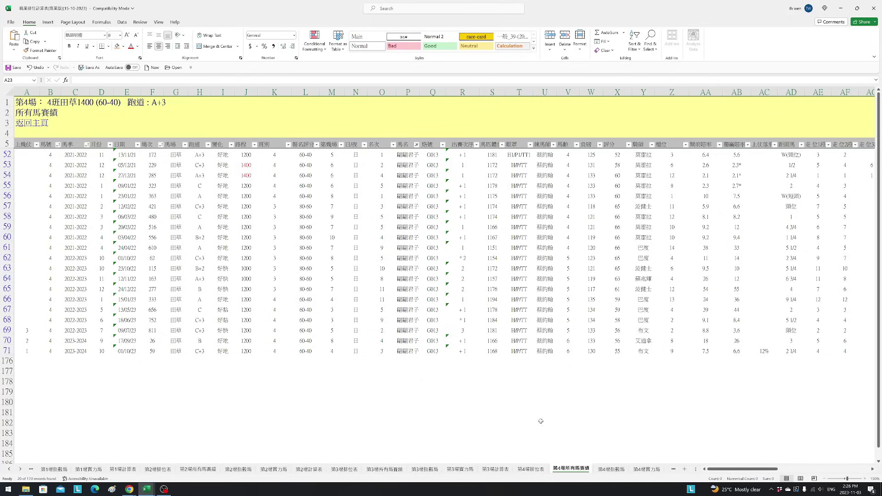
{"action": "left_click_drag", "start_coordinate": [407, 164], "coordinate": [406, 174]}
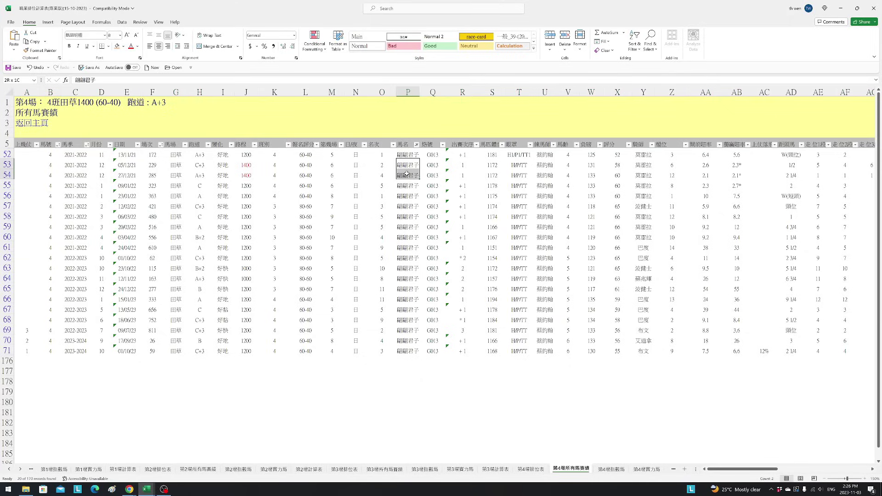
{"action": "left_click", "coordinate": [619, 164]}
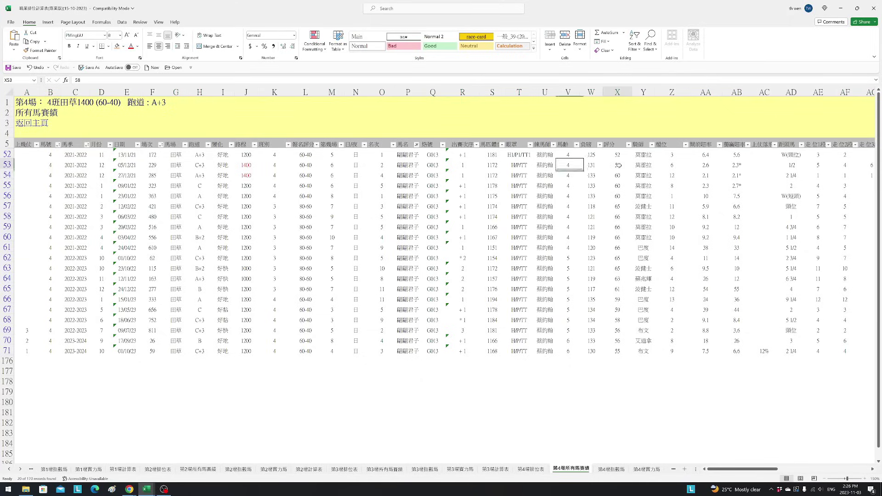
{"action": "left_click", "coordinate": [619, 350]}
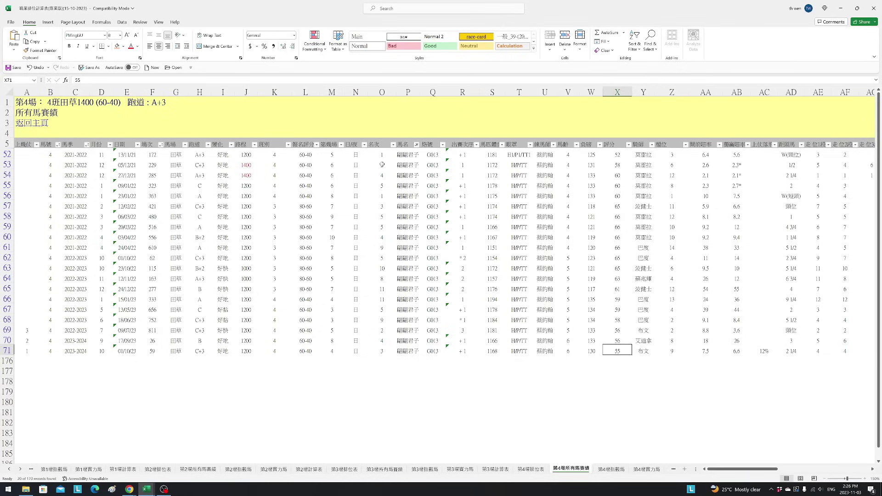
- Check rows 53:54 across to the 末段指數 in BO53:BO54, along with their sectional and pace columns
{"action": "left_click_drag", "start_coordinate": [6, 165], "coordinate": [3, 170]}
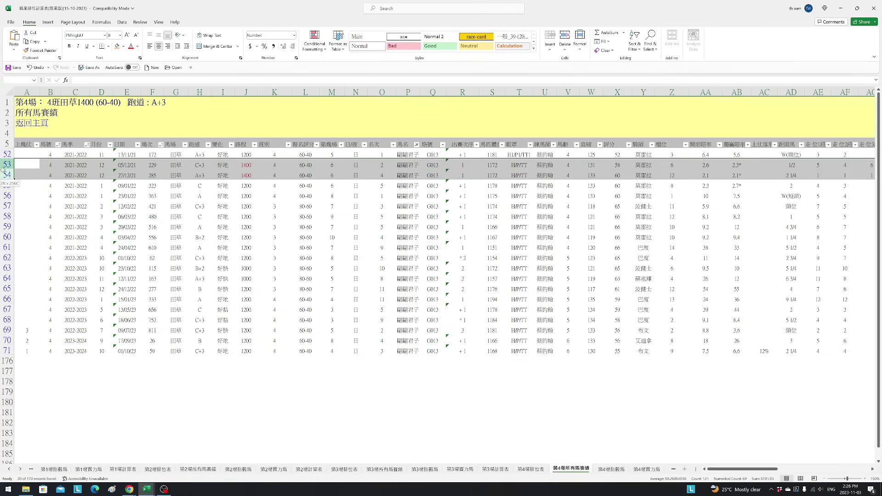
{"action": "left_click_drag", "start_coordinate": [765, 469], "coordinate": [864, 469]}
{"action": "left_click_drag", "start_coordinate": [823, 164], "coordinate": [823, 175]}
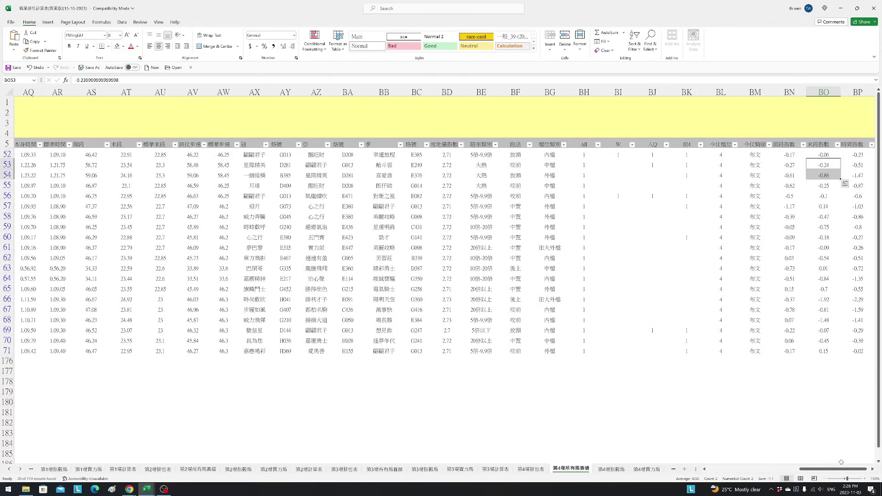
{"action": "left_click_drag", "start_coordinate": [859, 469], "coordinate": [835, 469]}
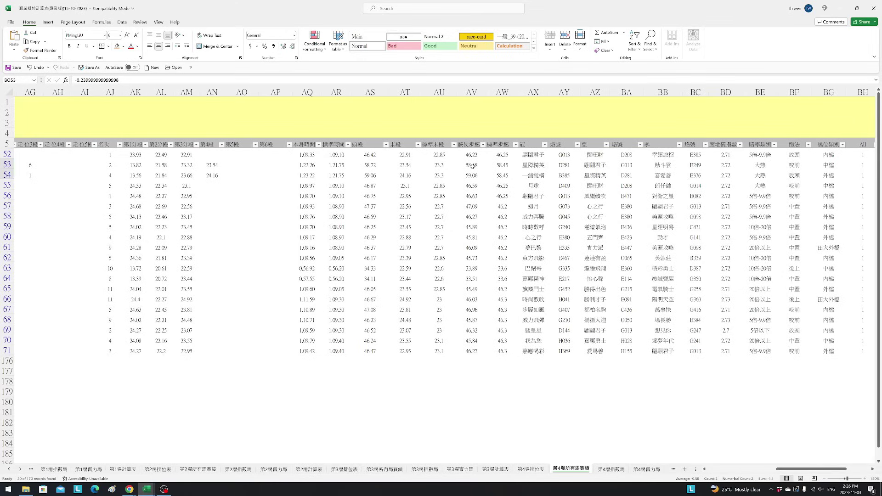
{"action": "left_click_drag", "start_coordinate": [813, 469], "coordinate": [837, 469]}
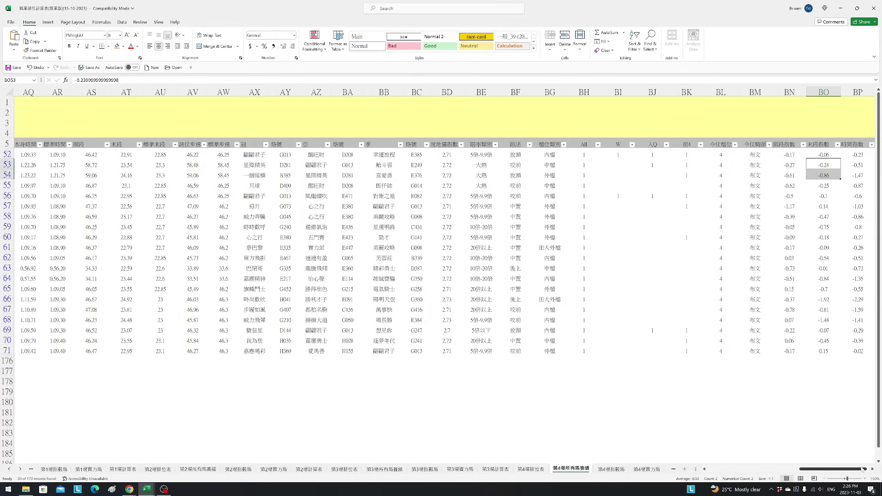
- Check row 54's running positions and follow the row across to its 頭段指數, 末段指數 and 時間指數
{"action": "left_click_drag", "start_coordinate": [860, 469], "coordinate": [799, 469]}
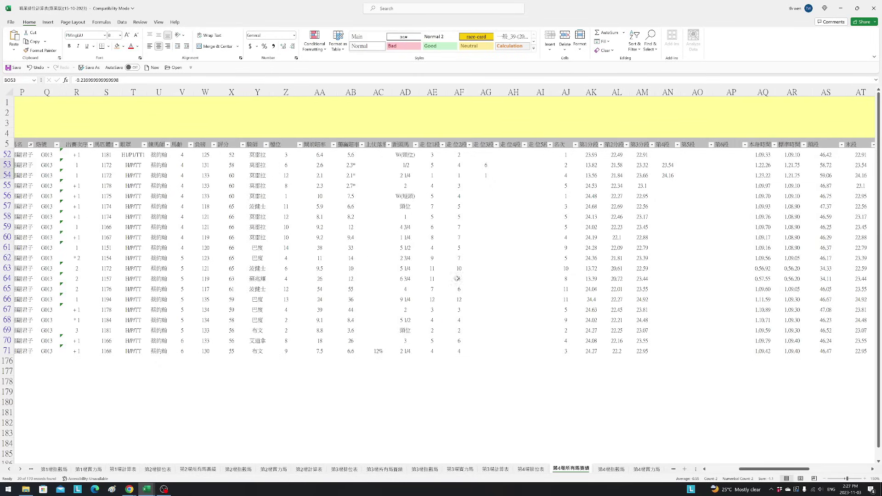
{"action": "left_click", "coordinate": [8, 175]}
{"action": "left_click_drag", "start_coordinate": [773, 469], "coordinate": [834, 469]}
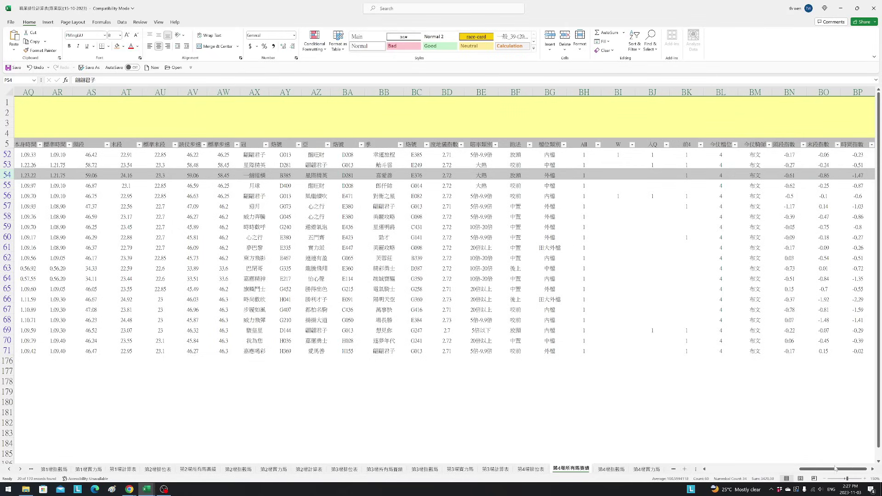
- Return to the 第4場實力馬 sheet and compare the 末段指數 in AN28 and AN34
{"action": "left_click", "coordinate": [646, 469]}
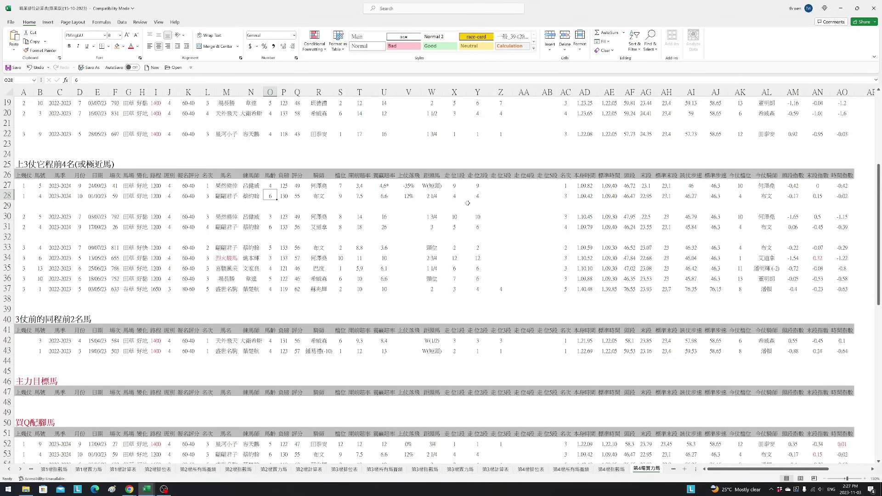
{"action": "left_click", "coordinate": [820, 196]}
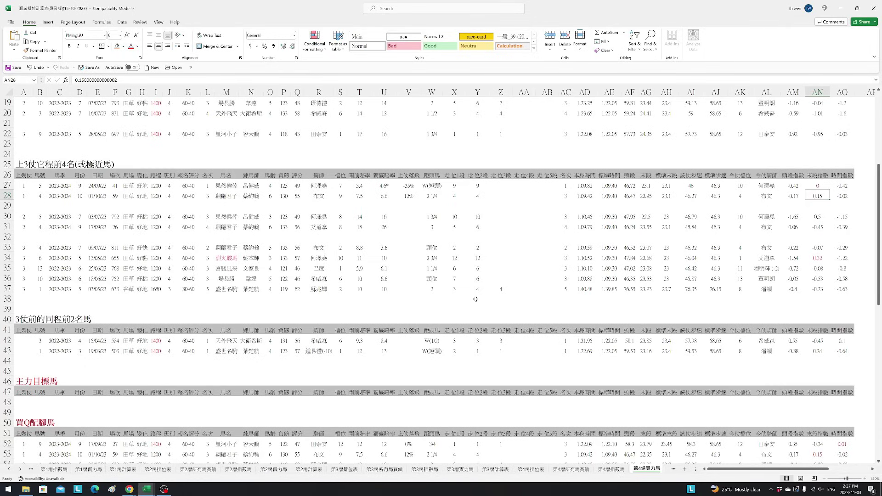
{"action": "scroll", "coordinate": [691, 258], "scroll_direction": "up", "scroll_amount": 2}
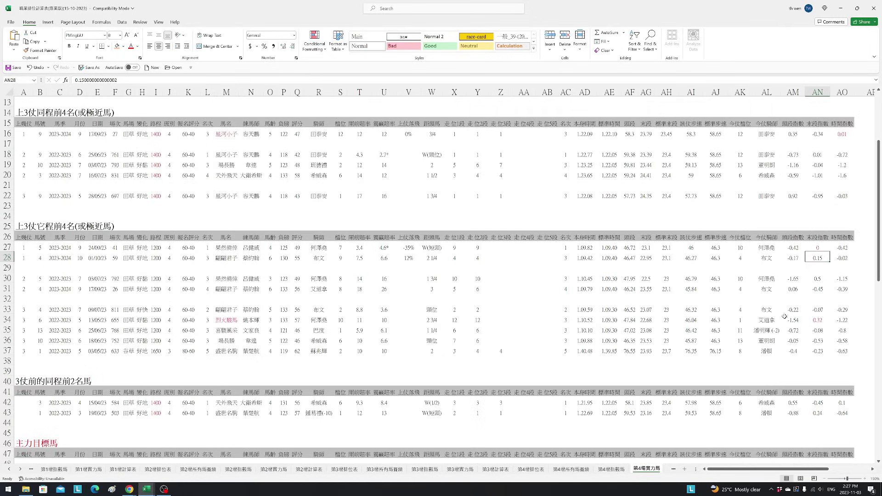
{"action": "left_click", "coordinate": [822, 318]}
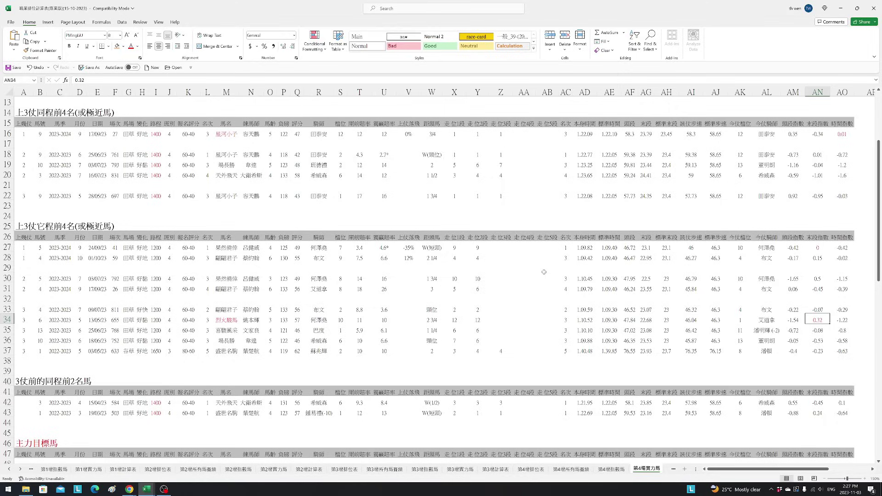
- Check row 27's horse name, 今仗檔位, running-position columns, 馬齡 and 末段指數 in 上3仗它程前4名(或極近馬)
{"action": "left_click", "coordinate": [230, 248]}
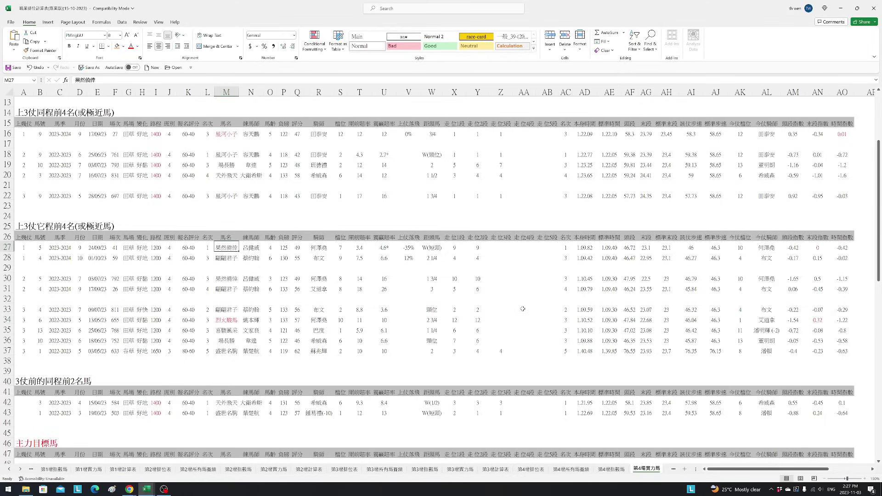
{"action": "left_click", "coordinate": [821, 250]}
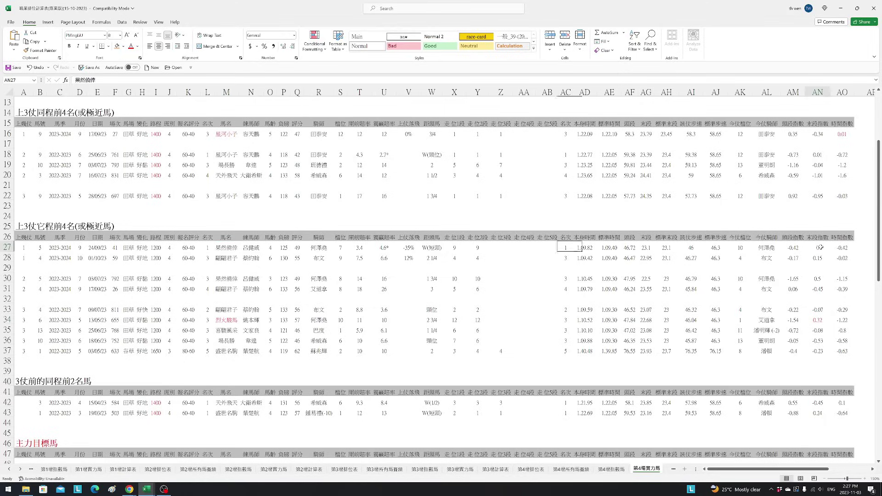
{"action": "left_click", "coordinate": [735, 251]}
{"action": "left_click_drag", "start_coordinate": [450, 248], "coordinate": [555, 247]}
{"action": "left_click", "coordinate": [269, 249]}
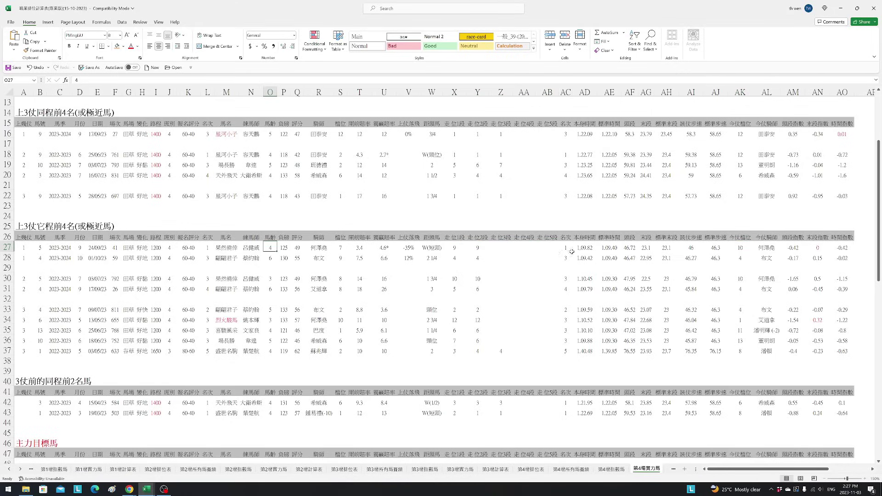
{"action": "left_click", "coordinate": [821, 249]}
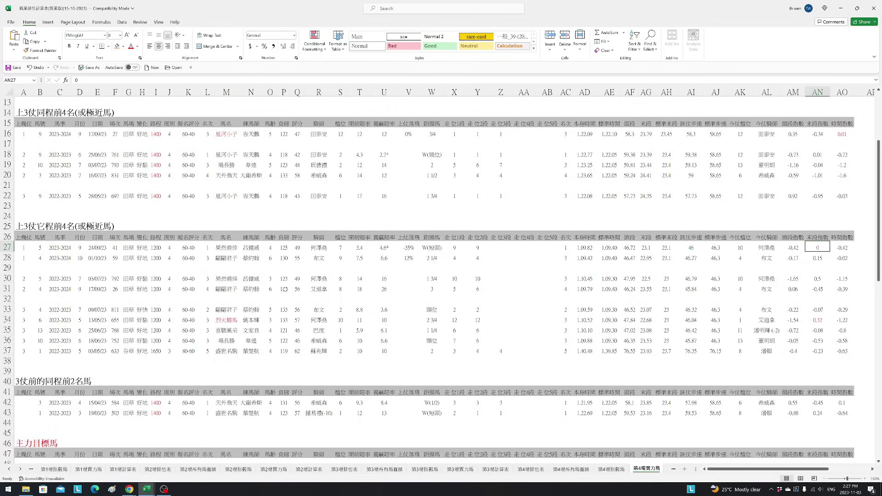
- Check the horse name in M30, its 走位1段 and 走位2段, and its 末段指數 in AN30
{"action": "left_click", "coordinate": [229, 278]}
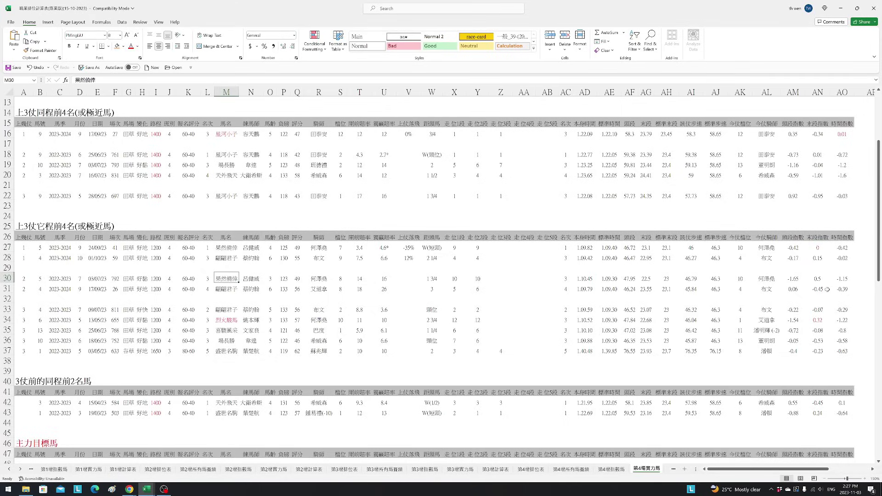
{"action": "left_click", "coordinate": [815, 278]}
{"action": "left_click_drag", "start_coordinate": [447, 279], "coordinate": [478, 279]}
{"action": "left_click", "coordinate": [815, 279]}
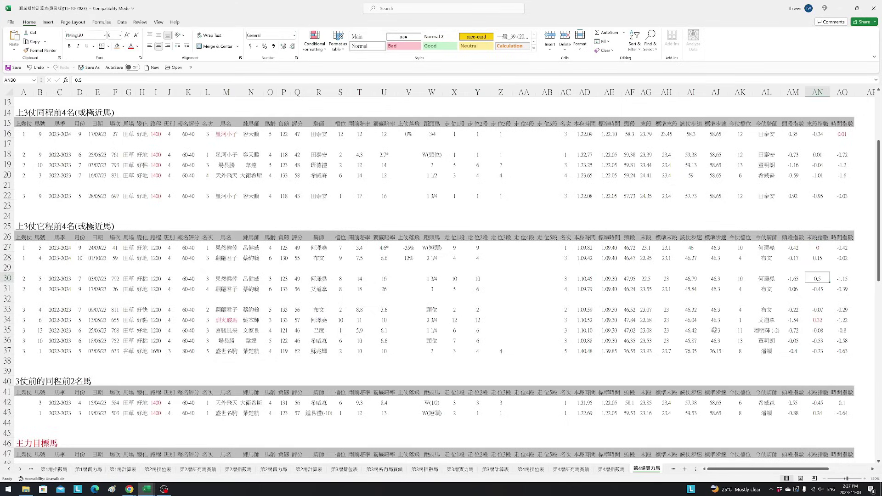
- Switch to 第4場所有馬賽績 and filter 馬名 to show only the horse numbered 5
{"action": "left_click", "coordinate": [570, 469]}
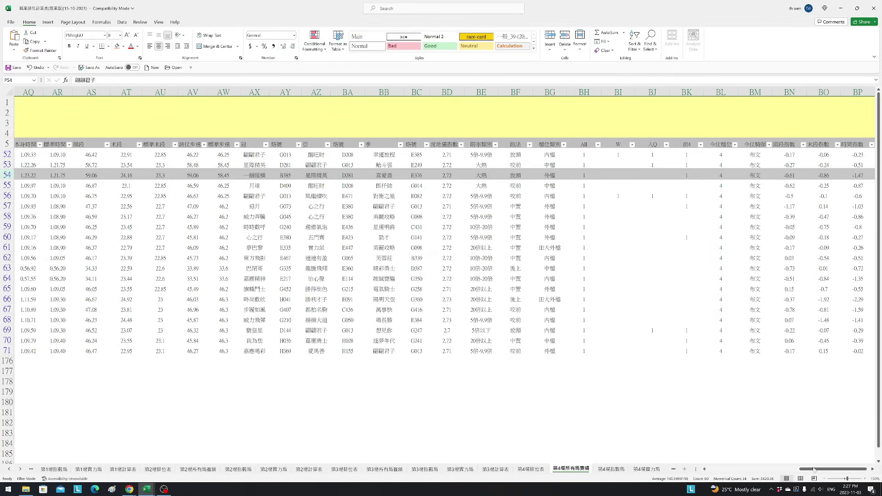
{"action": "left_click_drag", "start_coordinate": [815, 469], "coordinate": [721, 468]}
{"action": "left_click", "coordinate": [416, 145]}
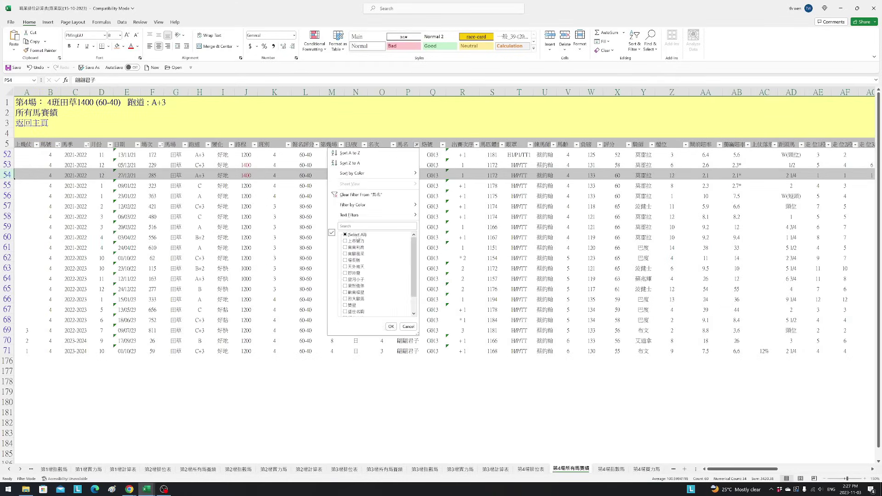
{"action": "left_click", "coordinate": [362, 286]}
{"action": "left_click", "coordinate": [391, 326]}
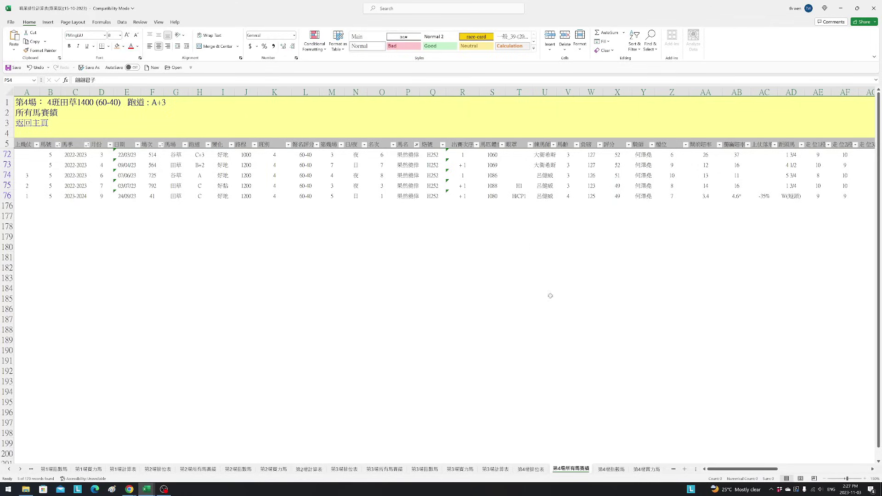
- Return to the 第4場實力馬 sheet and colour the horse name in M27 red
{"action": "left_click", "coordinate": [649, 469]}
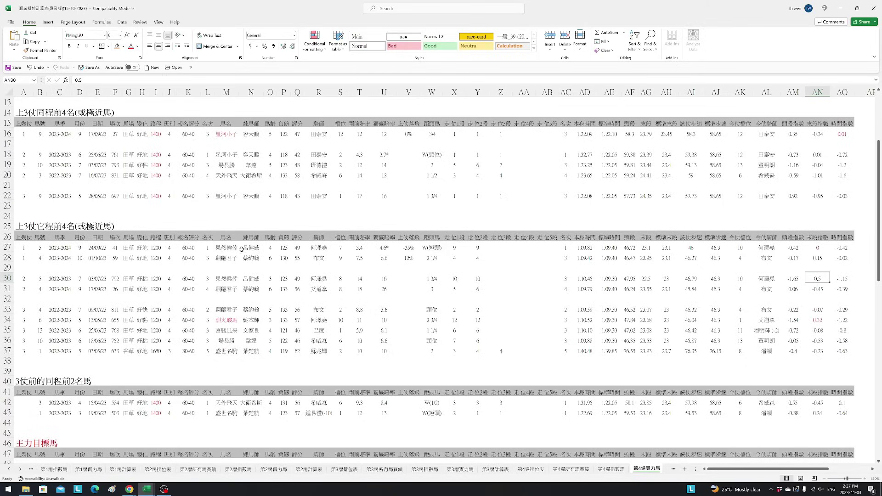
{"action": "left_click", "coordinate": [228, 244]}
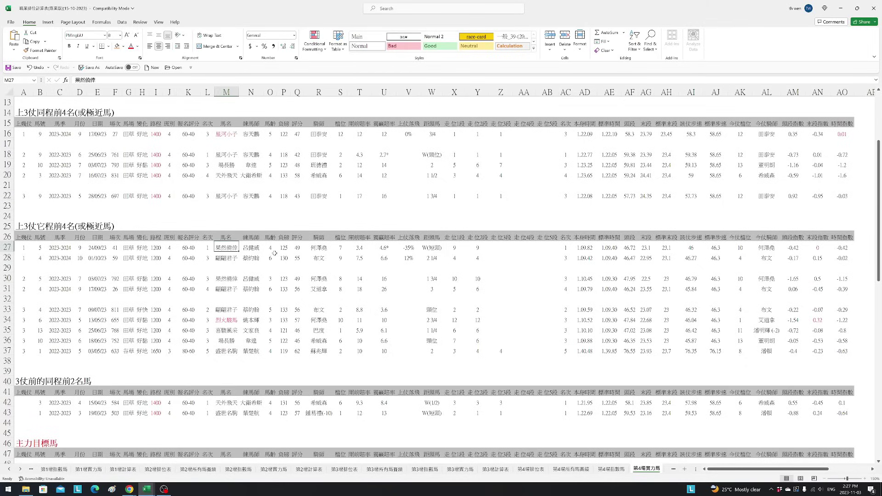
{"action": "left_click", "coordinate": [131, 47]}
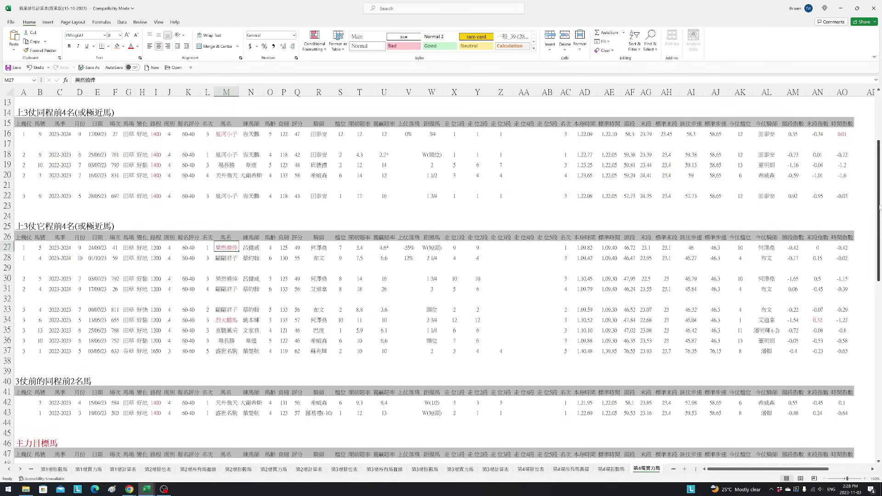
{"action": "scroll", "coordinate": [250, 272], "scroll_direction": "up", "scroll_amount": 4}
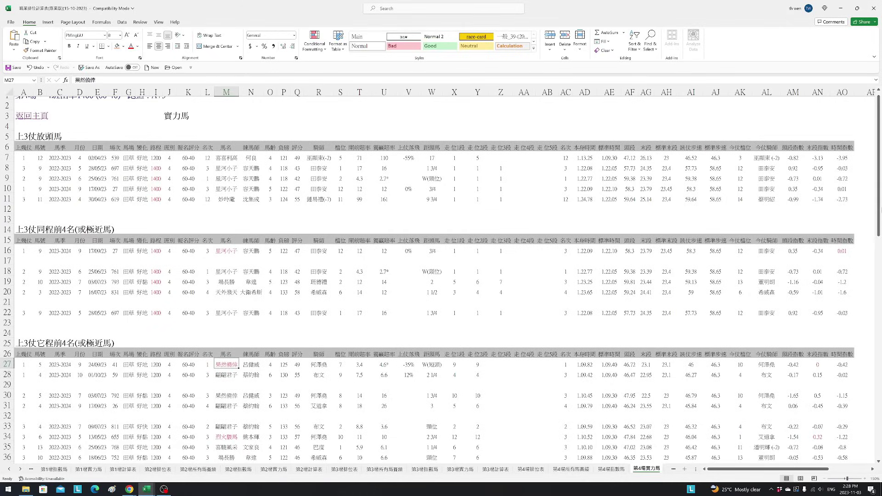
- Review the 馬名 entries from row 7 to row 27 on the 第4場實力馬 sheet
{"action": "scroll", "coordinate": [880, 214], "scroll_direction": "up", "scroll_amount": 1}
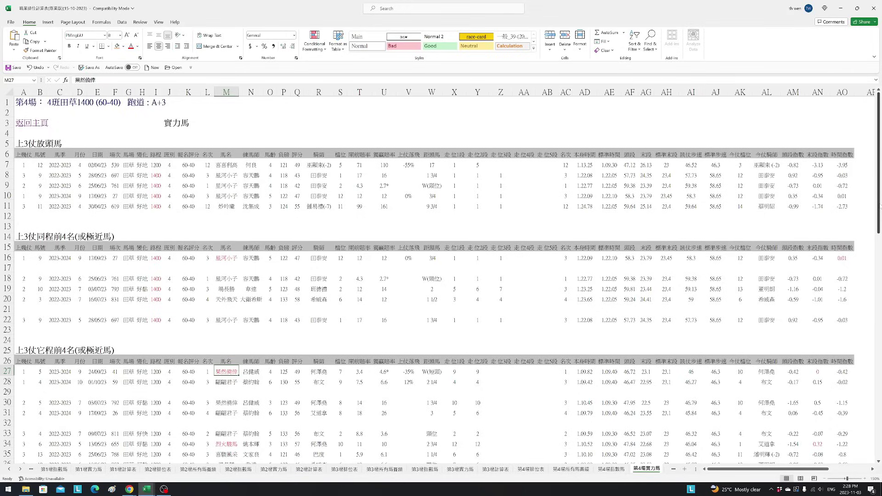
{"action": "left_click_drag", "start_coordinate": [233, 167], "coordinate": [234, 370]}
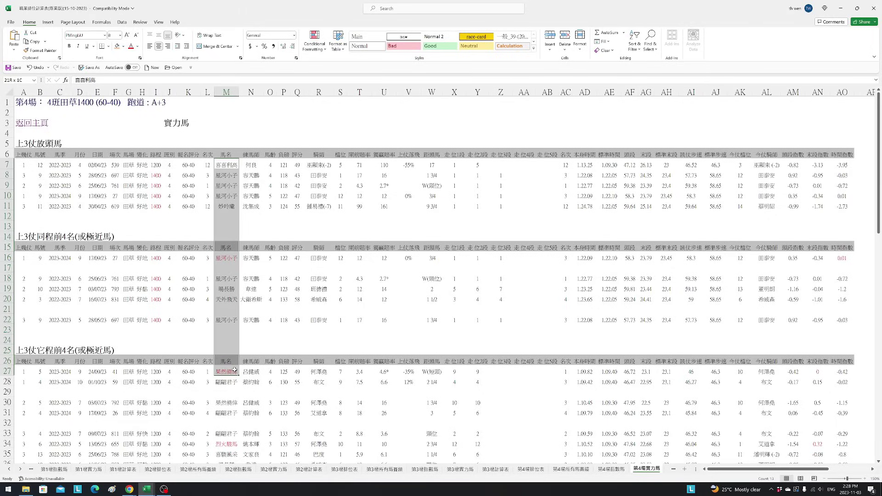
{"action": "left_click", "coordinate": [603, 400]}
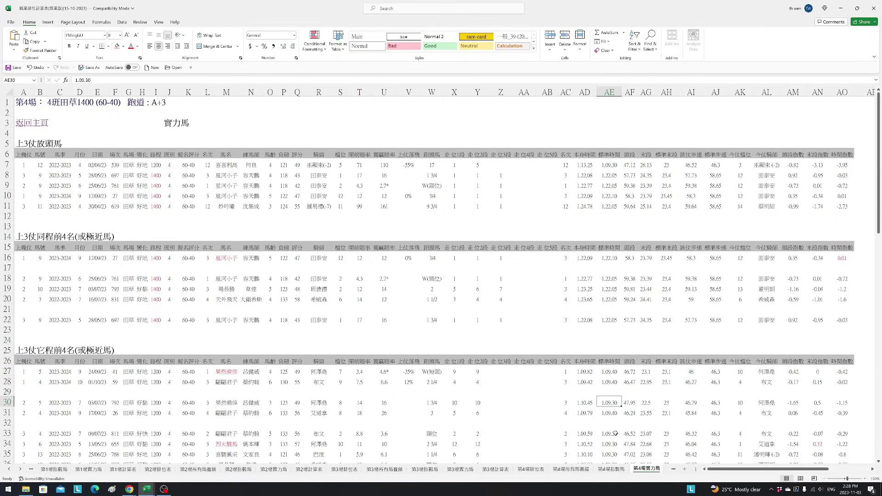
- Open the 第4場指數馬 sheet, check its index columns, and filter 路程 by the red font colour
{"action": "left_click", "coordinate": [613, 470]}
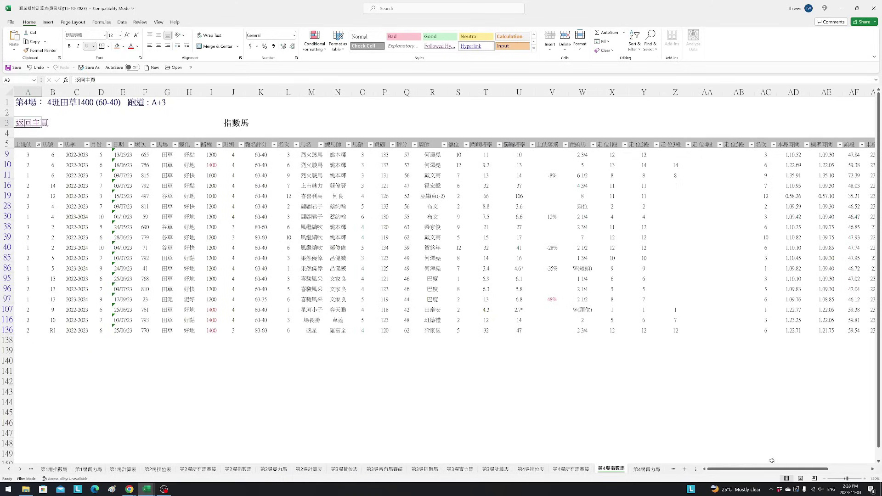
{"action": "left_click_drag", "start_coordinate": [771, 468], "coordinate": [812, 469]}
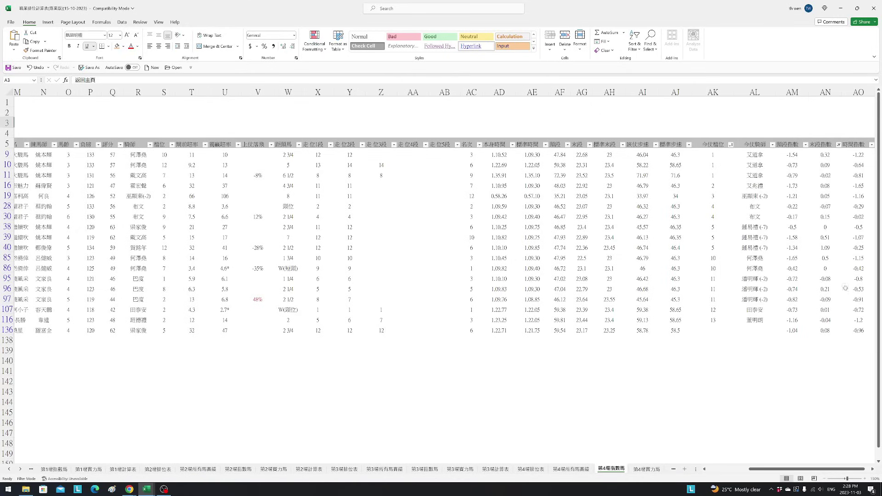
{"action": "left_click_drag", "start_coordinate": [849, 473], "coordinate": [807, 469]}
{"action": "left_click", "coordinate": [220, 146]}
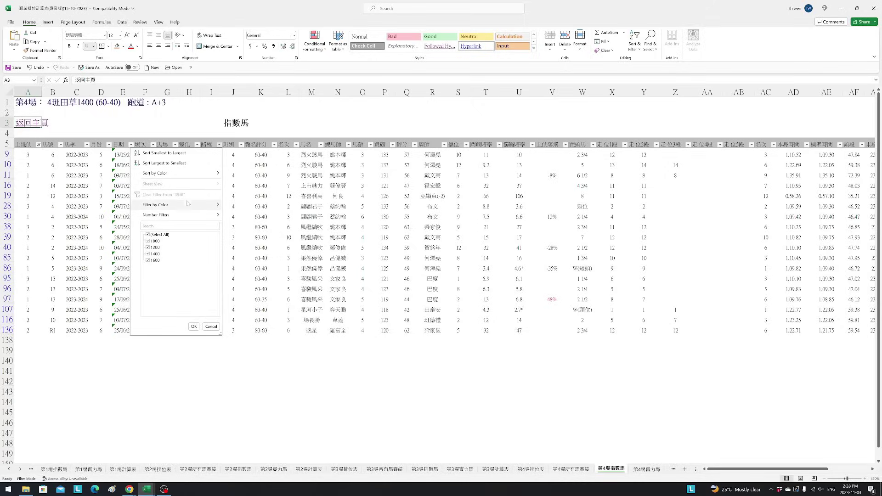
{"action": "mouse_move", "coordinate": [193, 204]}
{"action": "left_click", "coordinate": [243, 215]}
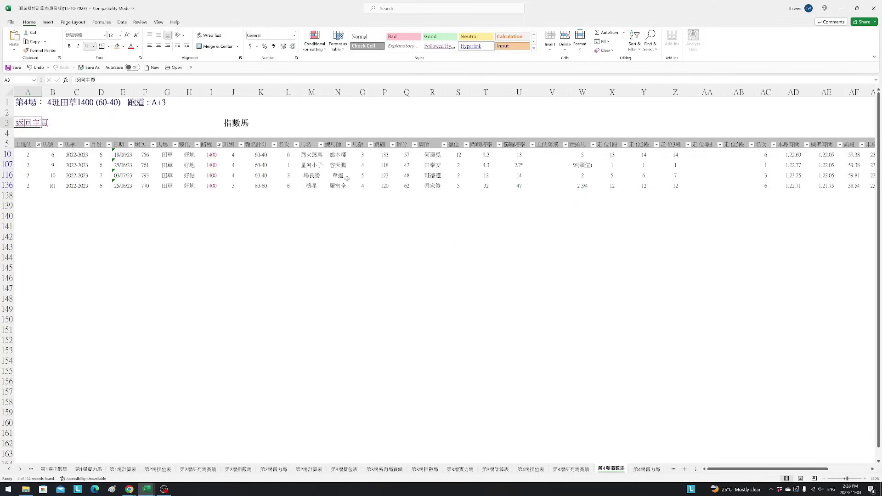
- Check the horse names in rows 10, 107 and 116 of the filtered 1400 records
{"action": "left_click", "coordinate": [319, 155]}
{"action": "left_click_drag", "start_coordinate": [318, 159], "coordinate": [317, 165]}
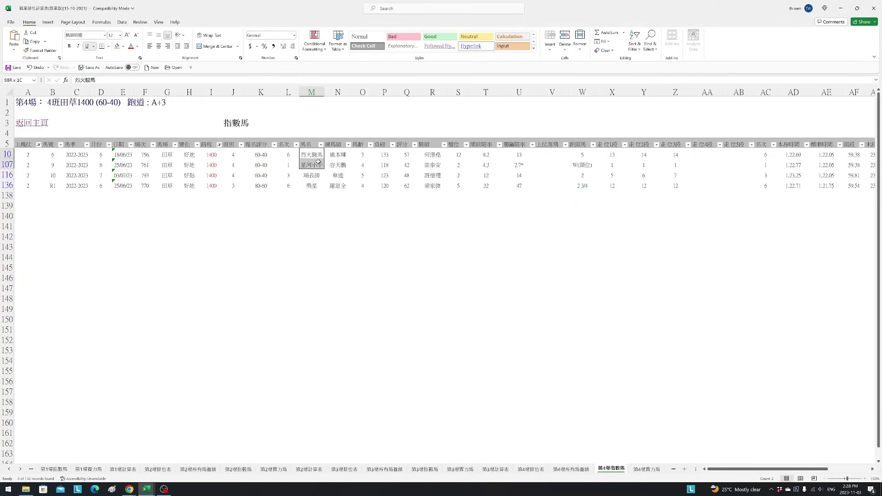
{"action": "left_click", "coordinate": [304, 178]}
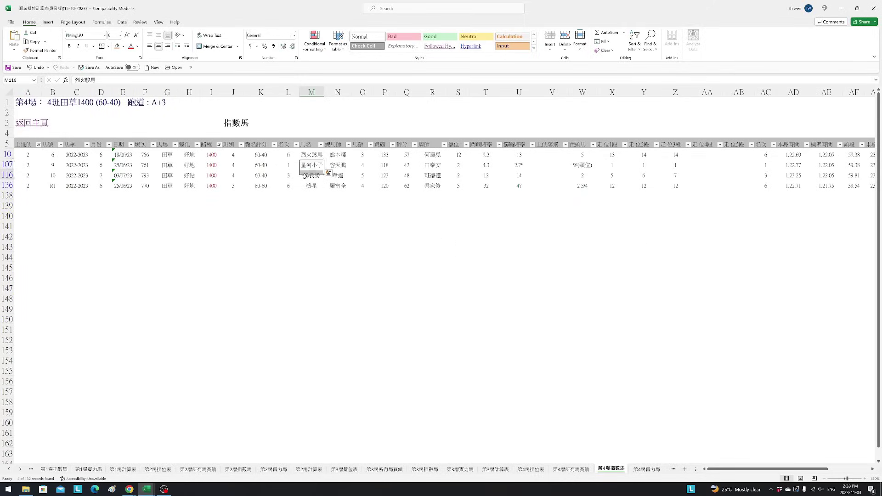
{"action": "mouse_move", "coordinate": [786, 469]}
{"action": "left_mouse_down"}
{"action": "mouse_move", "coordinate": [828, 470]}
{"action": "mouse_move", "coordinate": [786, 469]}
{"action": "left_mouse_up"}
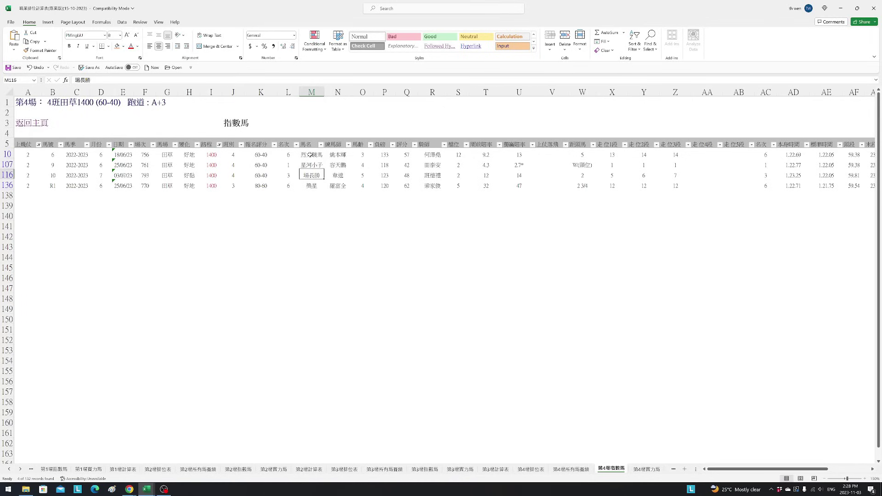
{"action": "left_click_drag", "start_coordinate": [310, 154], "coordinate": [310, 163]}
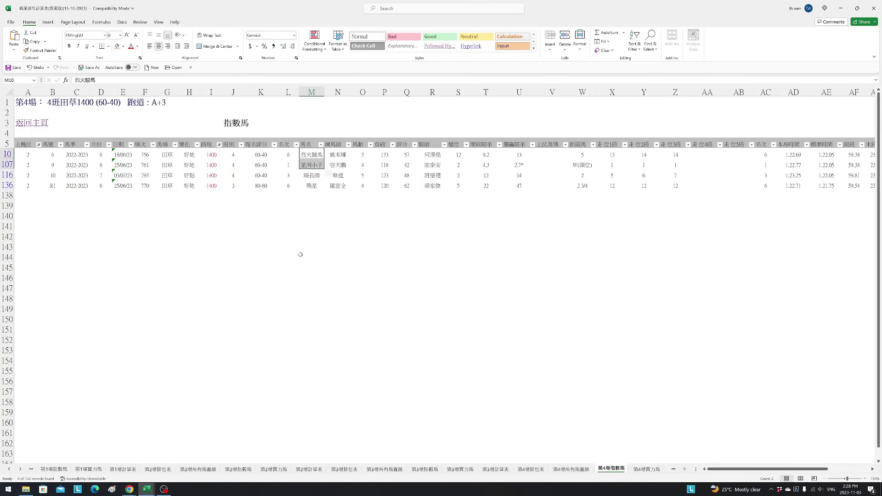
- Change the 路程 filter to show only the 1200 and 1600 records
{"action": "left_click", "coordinate": [219, 145]}
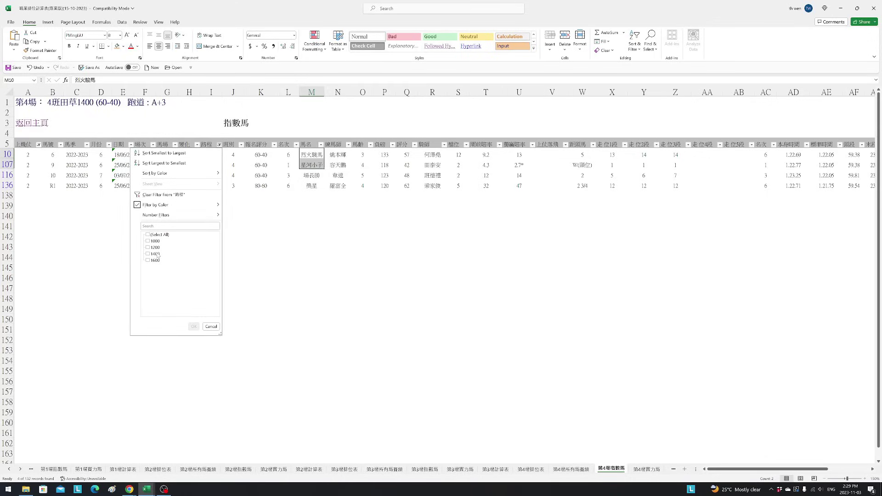
{"action": "left_click", "coordinate": [154, 236]}
{"action": "left_click", "coordinate": [156, 254]}
{"action": "left_click", "coordinate": [155, 241]}
{"action": "left_click", "coordinate": [193, 327]}
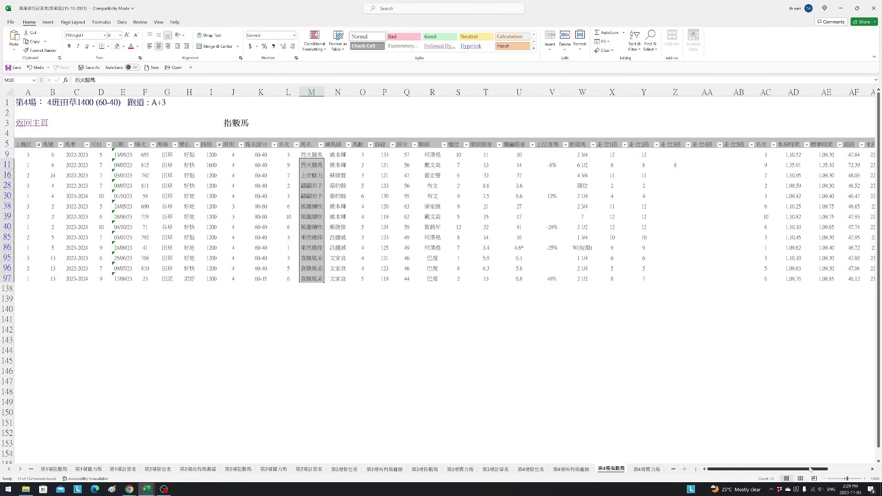
- Check 今仗檔位 for rows 9 to 40 and match the draws to the horse names
{"action": "left_click_drag", "start_coordinate": [813, 470], "coordinate": [852, 470]}
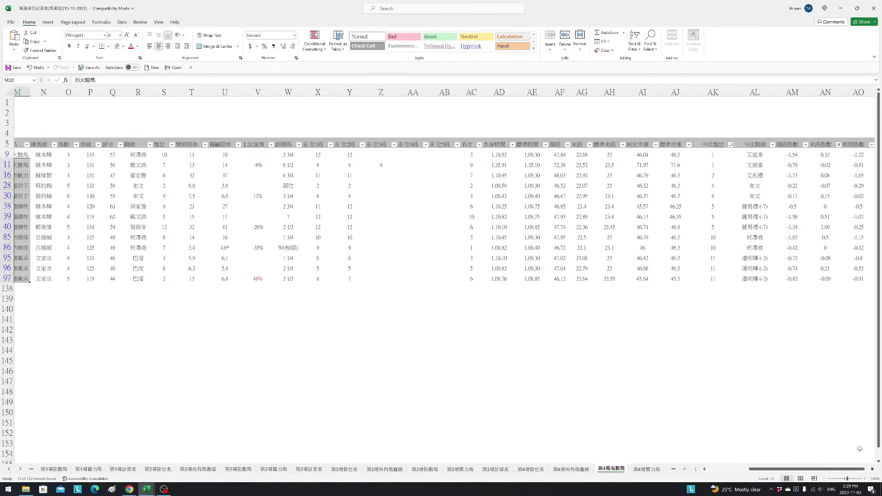
{"action": "left_click", "coordinate": [712, 153]}
{"action": "left_click_drag", "start_coordinate": [711, 153], "coordinate": [712, 226]}
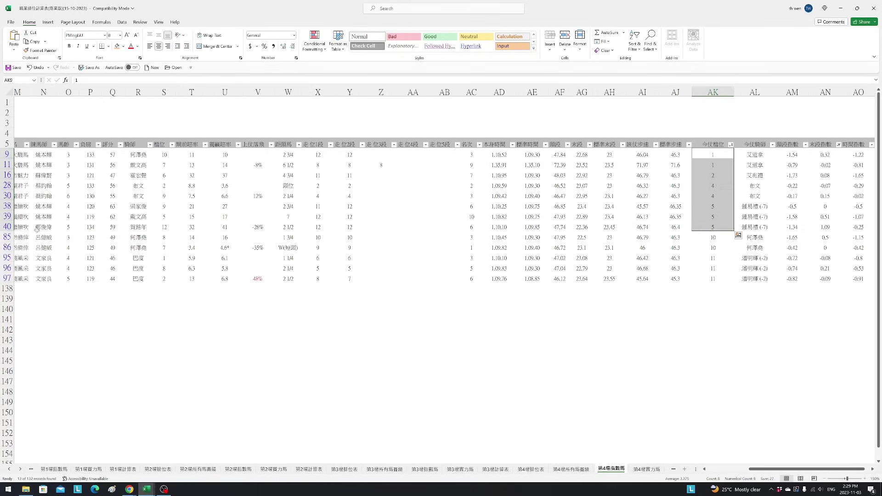
{"action": "left_click_drag", "start_coordinate": [19, 227], "coordinate": [868, 154]}
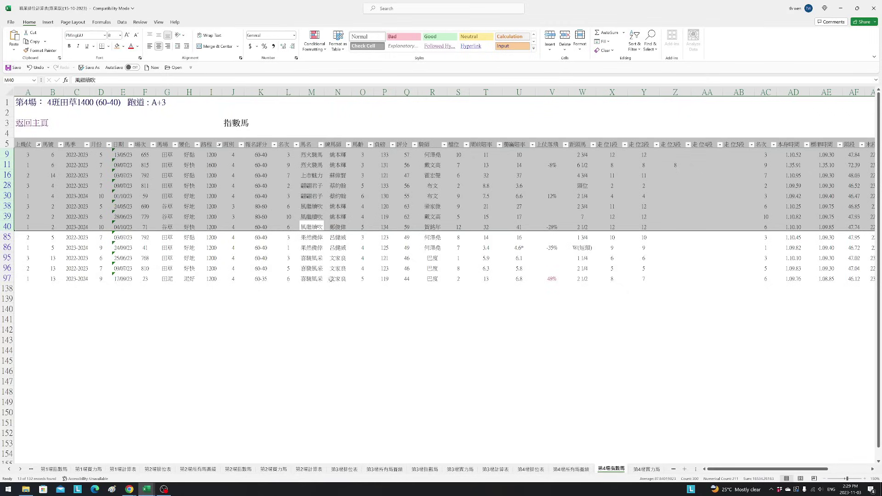
- Examine the records of 上市魅力 in row 16 and 風繼續吹 in row 38
{"action": "left_click", "coordinate": [311, 175]}
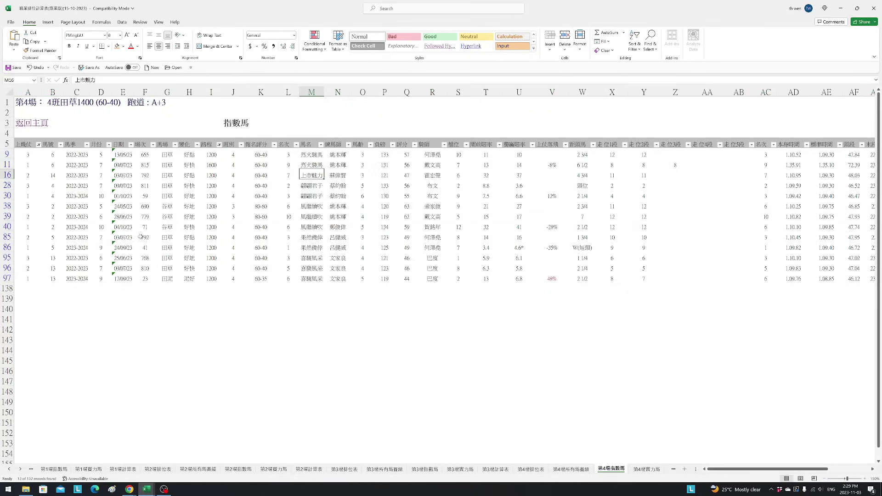
{"action": "left_click", "coordinate": [3, 175]}
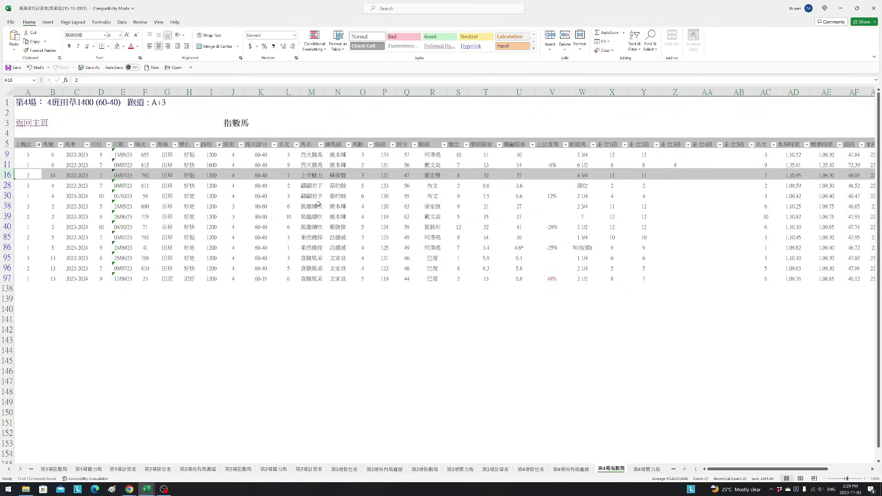
{"action": "left_click_drag", "start_coordinate": [2, 210], "coordinate": [2, 209]}
{"action": "left_click", "coordinate": [7, 206]}
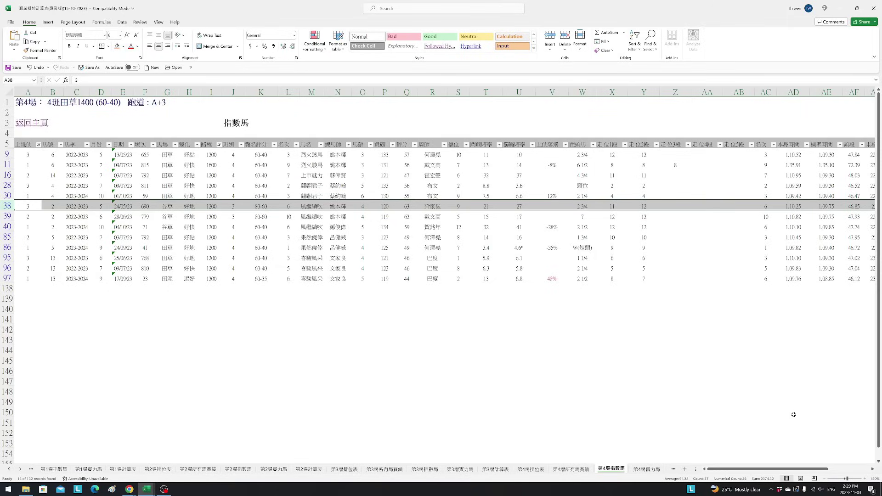
- Compare 馬齡 and 班別 across the 風繼續吹 records in rows 38 to 40
{"action": "left_click_drag", "start_coordinate": [235, 211], "coordinate": [234, 215]}
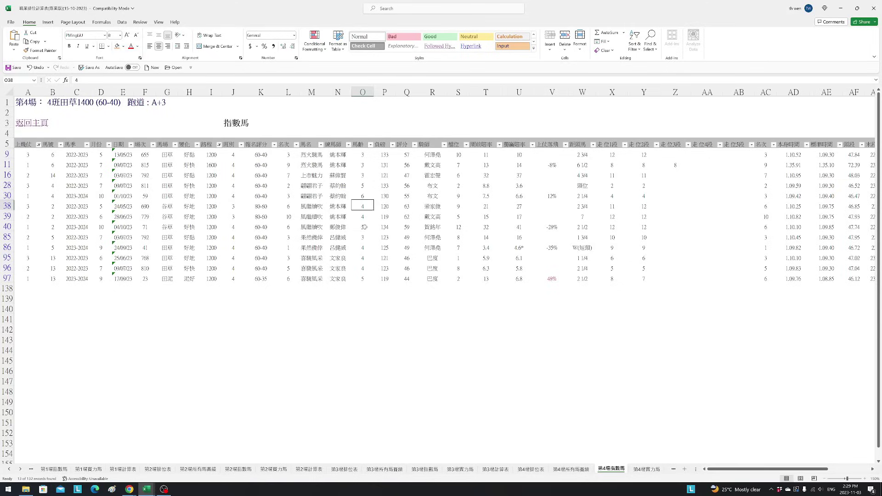
{"action": "left_click", "coordinate": [364, 227]}
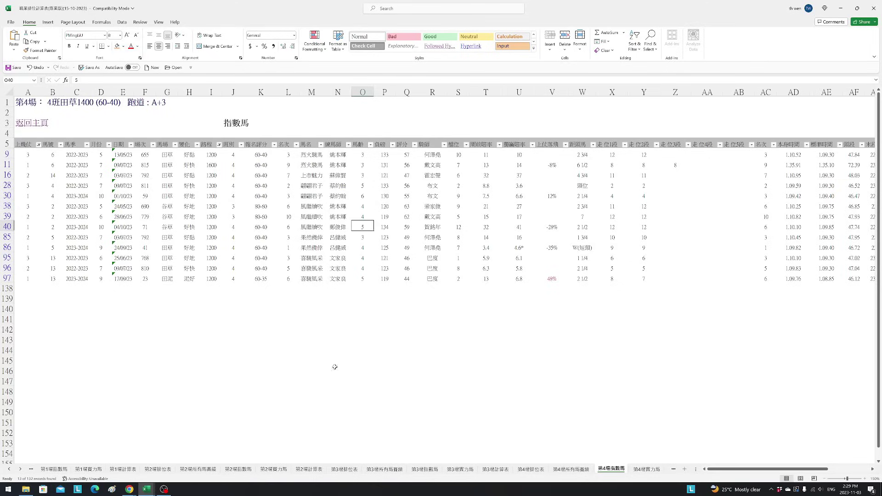
{"action": "left_click", "coordinate": [234, 205]}
{"action": "left_click_drag", "start_coordinate": [235, 205], "coordinate": [234, 215]}
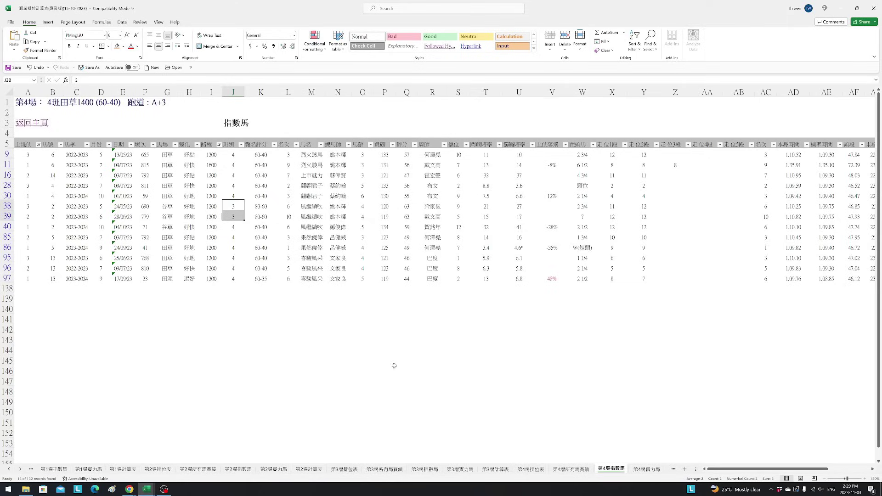
- Switch to 第4場所有馬賽績 and filter 馬名 to show only 上市魅力
{"action": "left_click", "coordinate": [319, 175]}
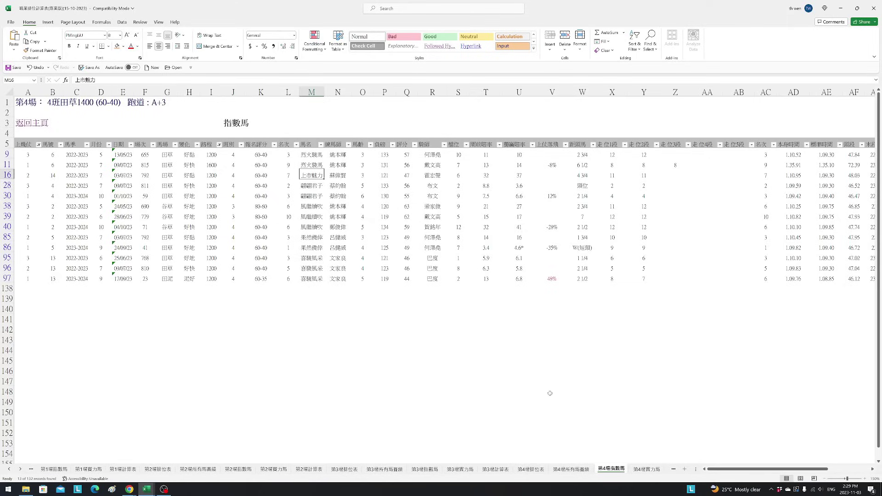
{"action": "left_click", "coordinate": [578, 471]}
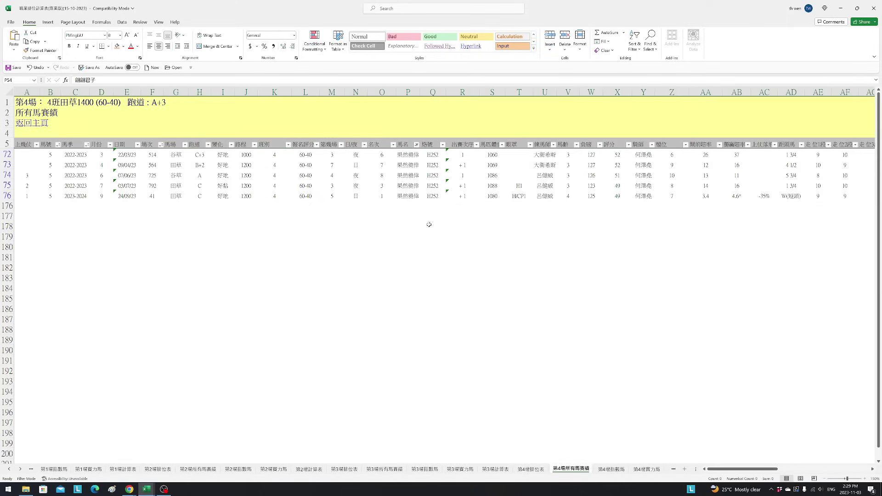
{"action": "left_click", "coordinate": [417, 145]}
{"action": "left_click", "coordinate": [361, 235]}
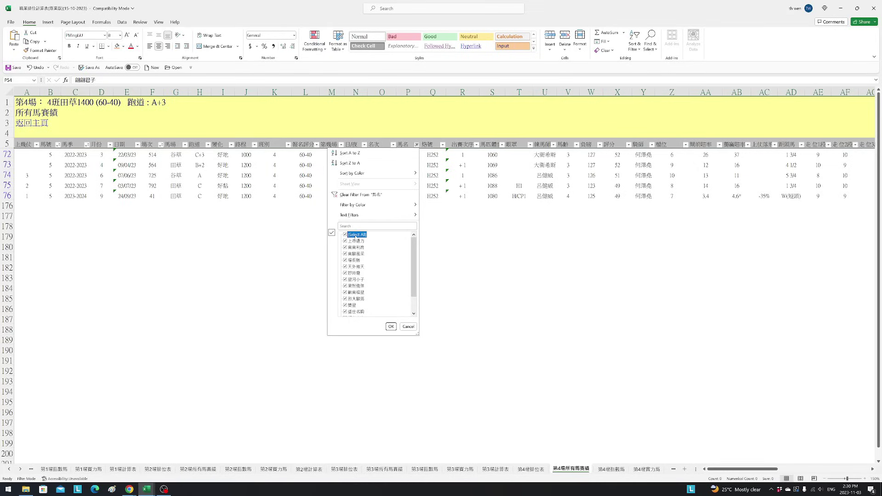
{"action": "left_click", "coordinate": [361, 235]}
{"action": "left_click", "coordinate": [353, 240]}
{"action": "left_click", "coordinate": [391, 326]}
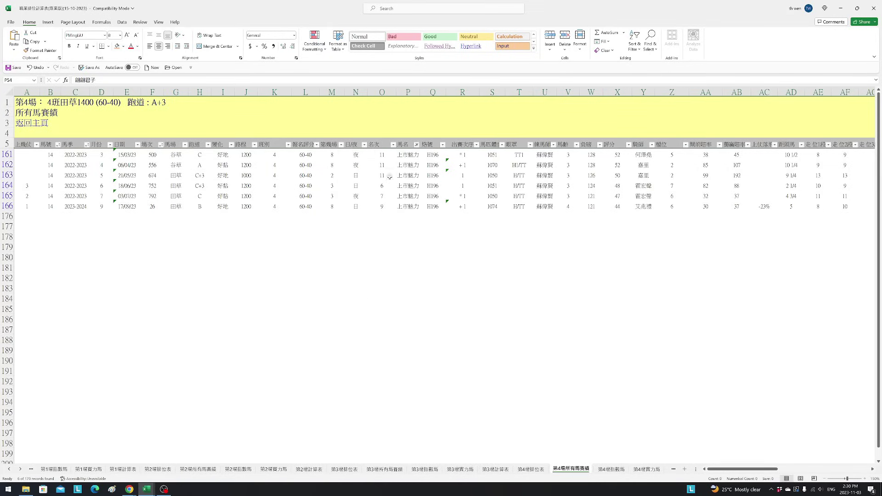
- Check the 名次 results of 上市魅力 in rows 162 to 166, especially rows 164 and 165
{"action": "left_click", "coordinate": [385, 165]}
{"action": "left_click_drag", "start_coordinate": [385, 165], "coordinate": [385, 207]}
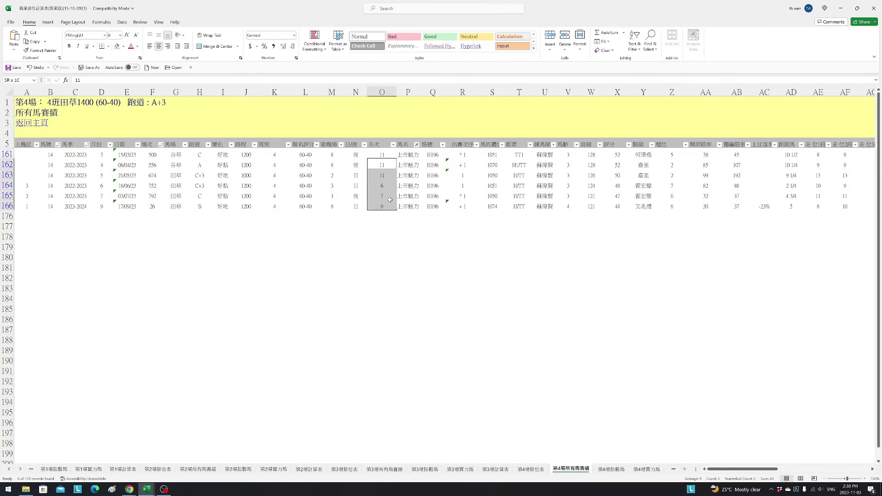
{"action": "left_click", "coordinate": [387, 186]}
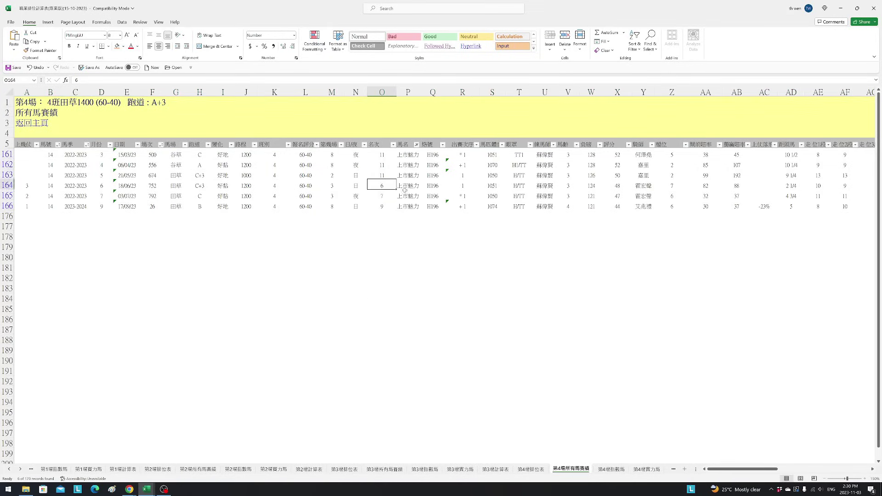
{"action": "left_click", "coordinate": [375, 194]}
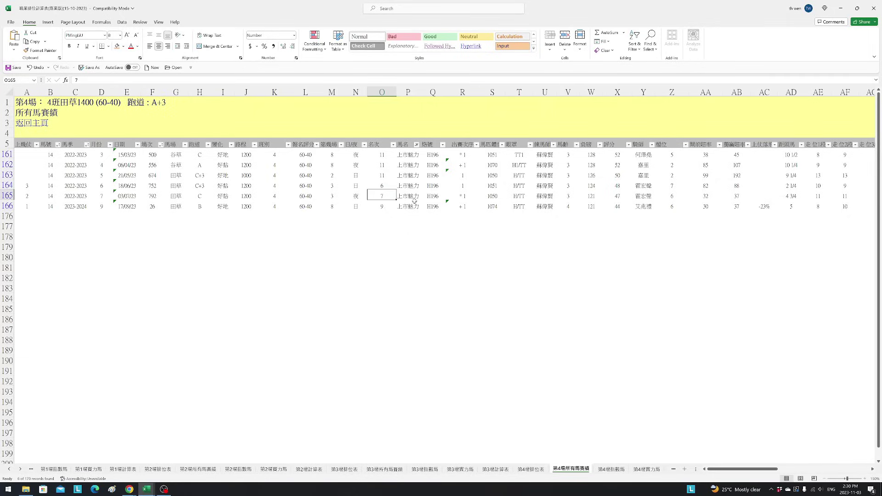
- Change the 馬名 filter to show only 風繼續吹
{"action": "left_click", "coordinate": [417, 145]}
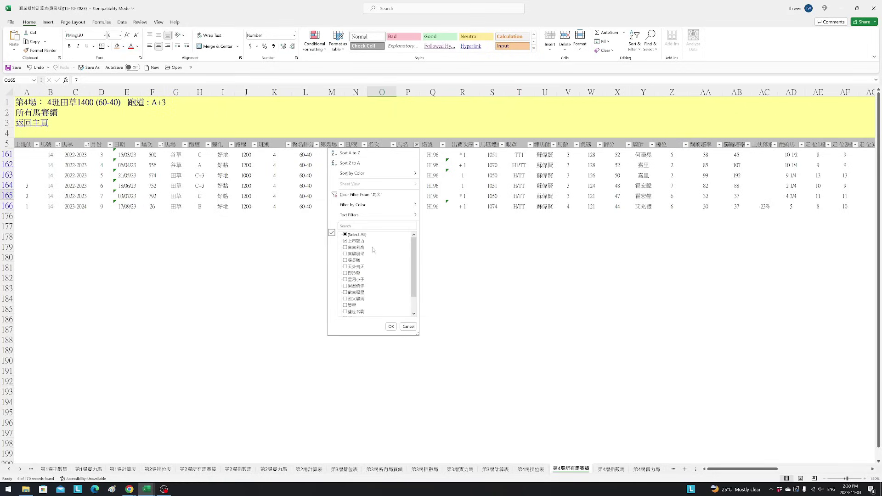
{"action": "left_click", "coordinate": [358, 234]}
{"action": "left_click_drag", "start_coordinate": [416, 266], "coordinate": [416, 282]}
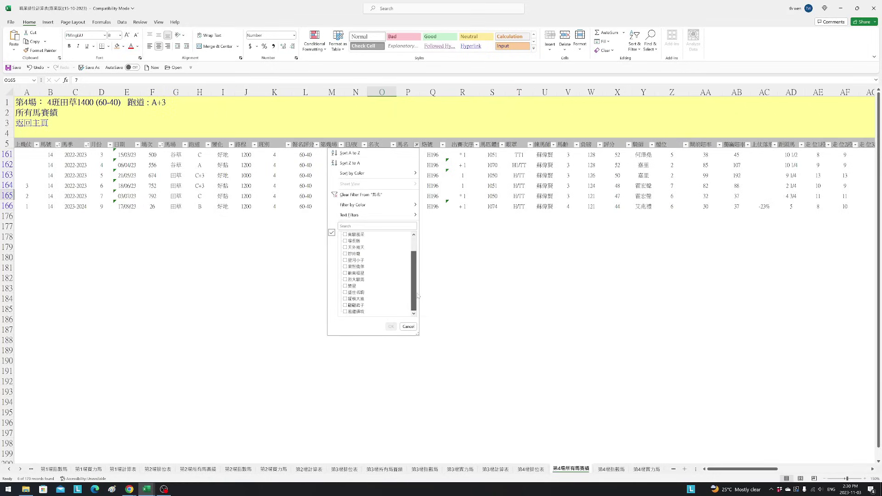
{"action": "left_click", "coordinate": [352, 312]}
{"action": "left_click", "coordinate": [391, 326]}
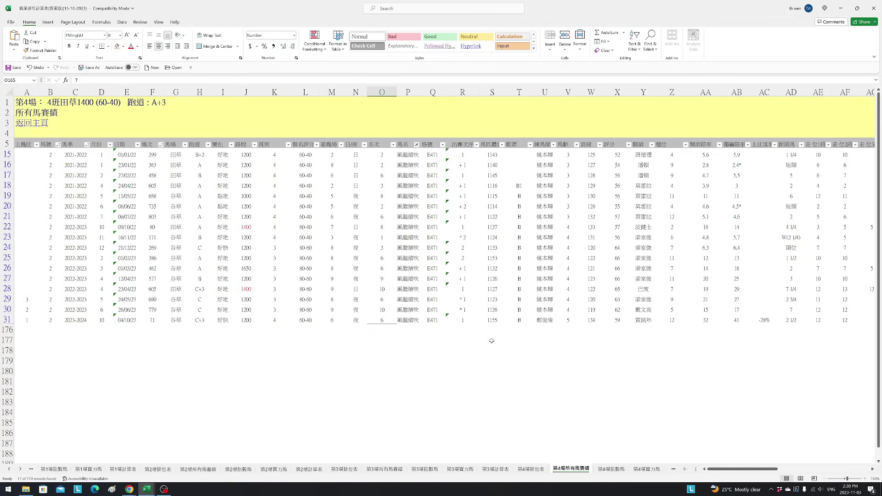
- Examine the 風繼續吹 records in rows 22 to 24, including the 頭段指數, 末段指數 and 時間指數 of rows 23 and 24
{"action": "left_click", "coordinate": [6, 227]}
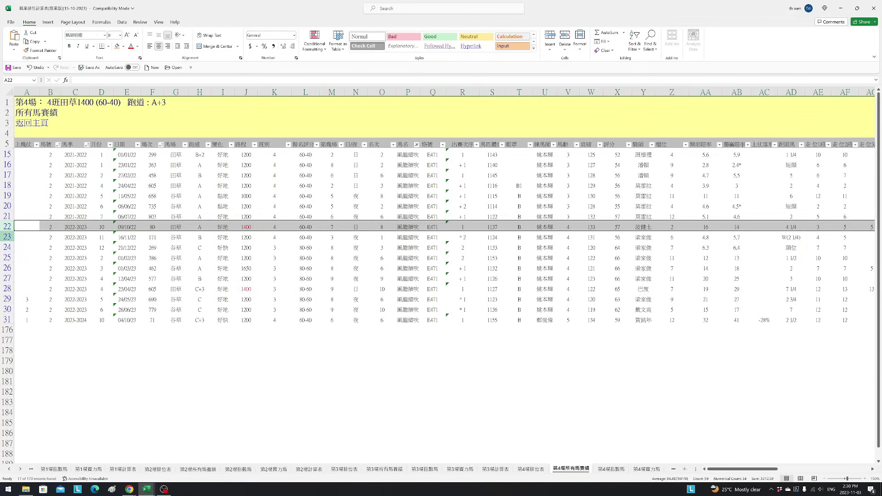
{"action": "left_click_drag", "start_coordinate": [2, 236], "coordinate": [2, 242]}
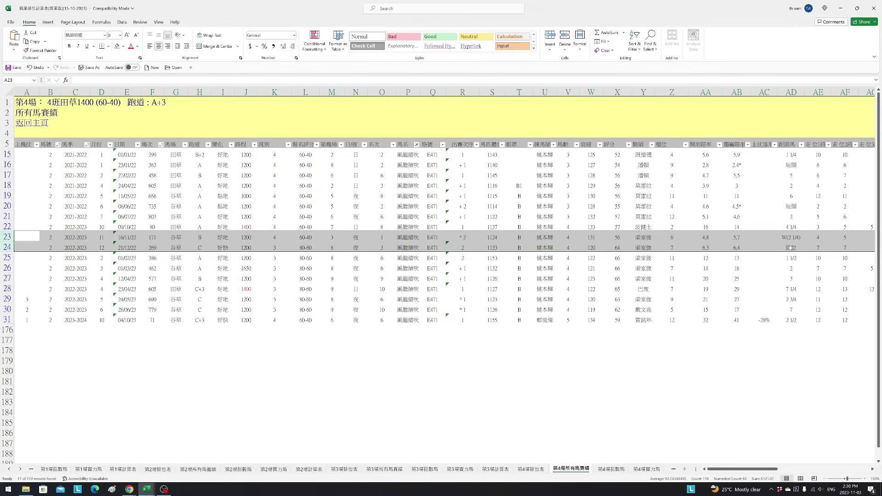
{"action": "left_click_drag", "start_coordinate": [773, 472], "coordinate": [832, 472]}
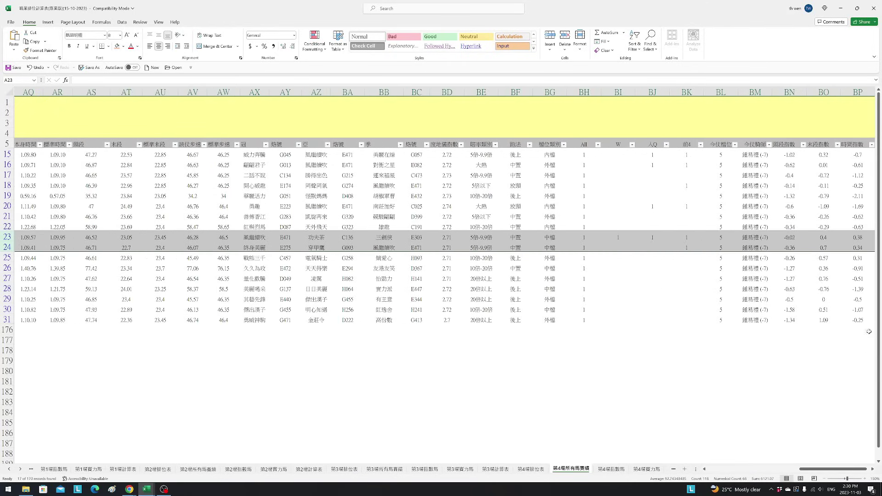
- Check the 末段指數 of 風繼續吹 in rows 23 and 24, and the 班別 and 末段指數 of its race in row 31
{"action": "left_click_drag", "start_coordinate": [821, 235], "coordinate": [822, 248]}
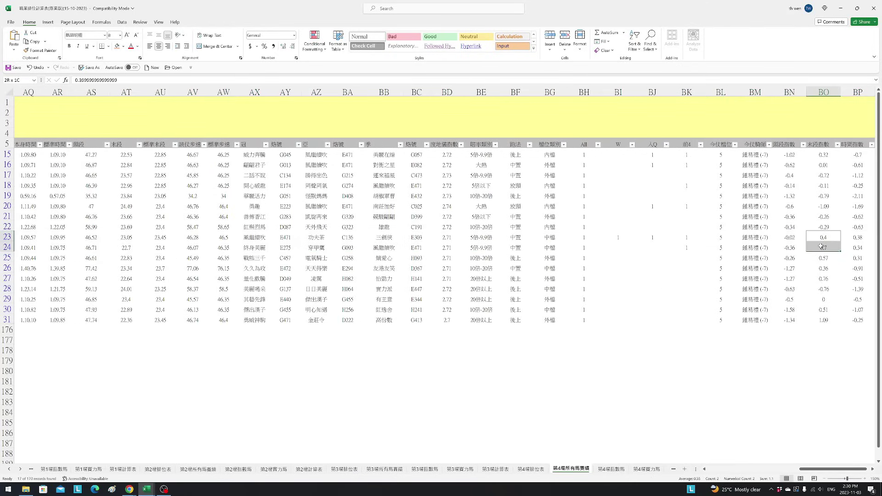
{"action": "left_click_drag", "start_coordinate": [864, 469], "coordinate": [741, 469]}
{"action": "left_click", "coordinate": [406, 321]}
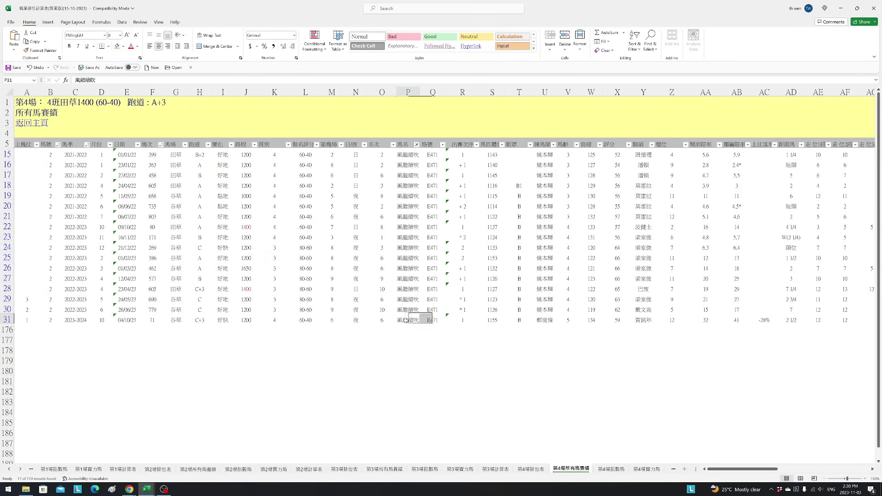
{"action": "double_click", "coordinate": [272, 321]}
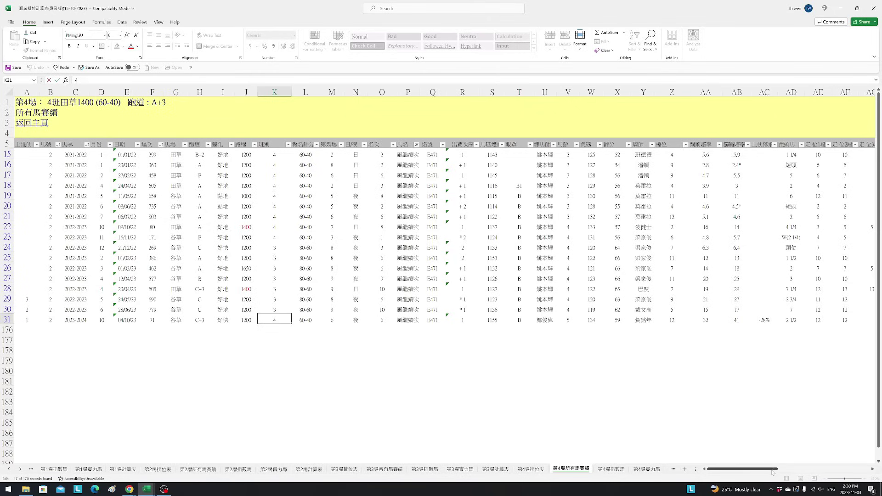
{"action": "left_click_drag", "start_coordinate": [770, 469], "coordinate": [862, 469]}
{"action": "left_click", "coordinate": [831, 320]}
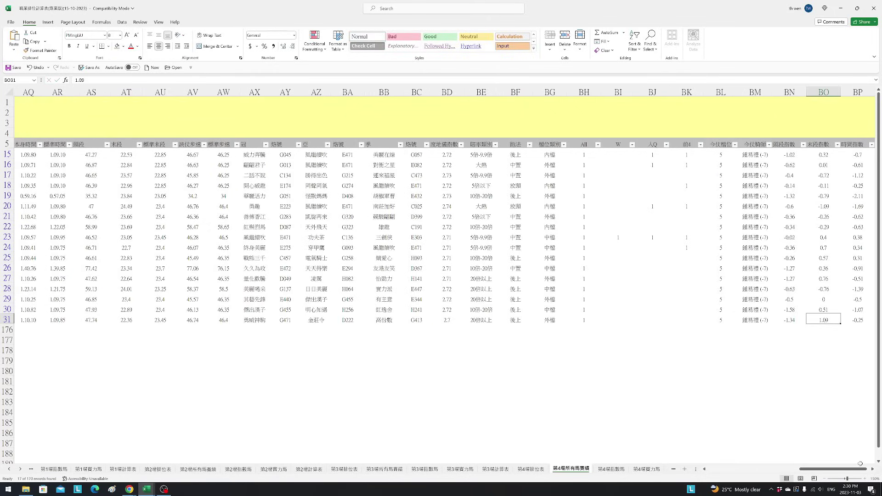
{"action": "left_click_drag", "start_coordinate": [860, 470], "coordinate": [758, 469]}
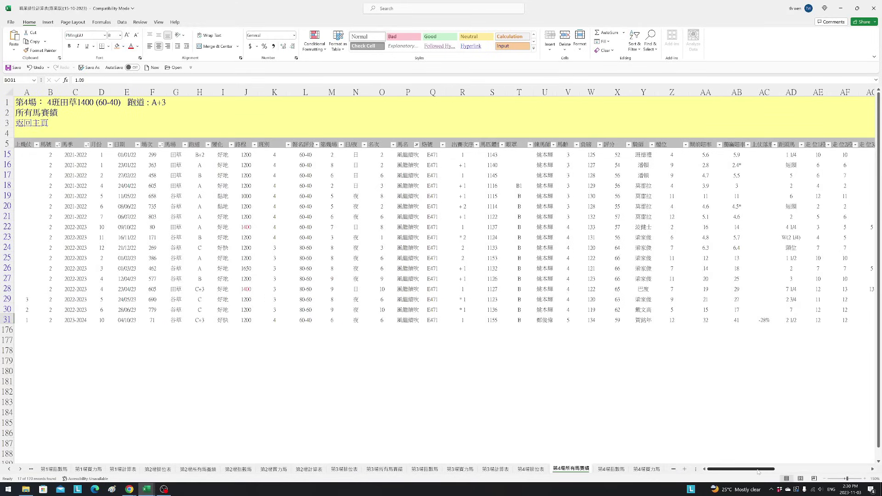
- Compare the 第4場指數馬 records, particularly 風繼續吹 in row 38, with the 上3仗 lists on 第4場實力馬
{"action": "left_click", "coordinate": [611, 469]}
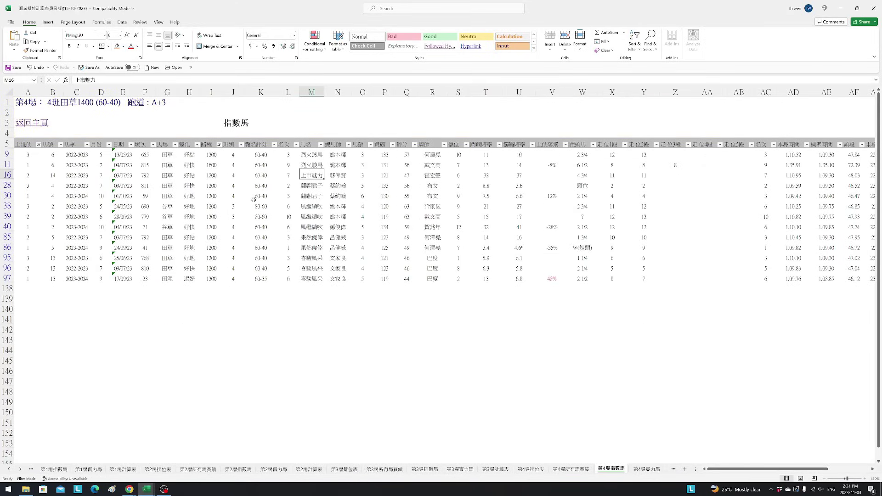
{"action": "left_click", "coordinate": [316, 204]}
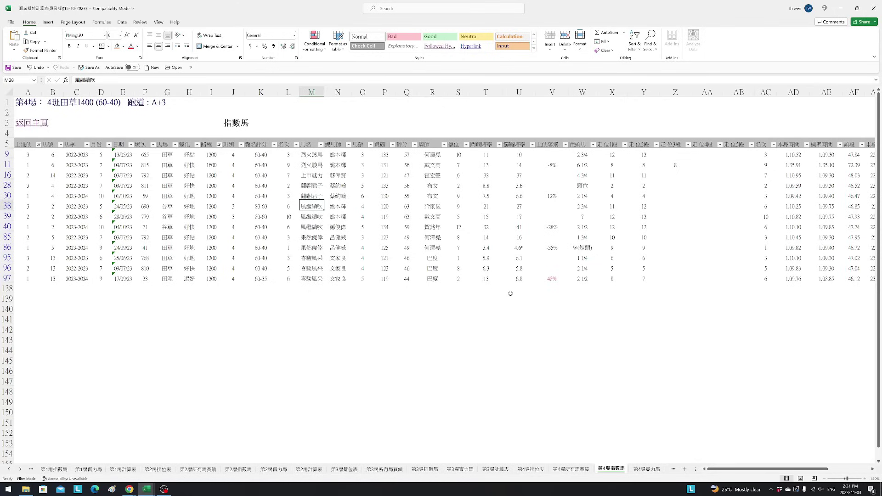
{"action": "left_click", "coordinate": [646, 469]}
{"action": "scroll", "coordinate": [638, 334], "scroll_direction": "down", "scroll_amount": 2}
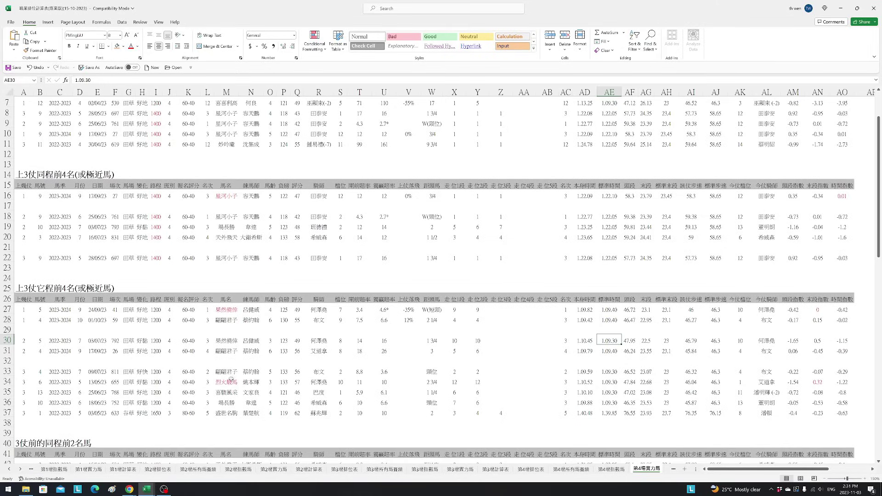
{"action": "left_click", "coordinate": [610, 469]}
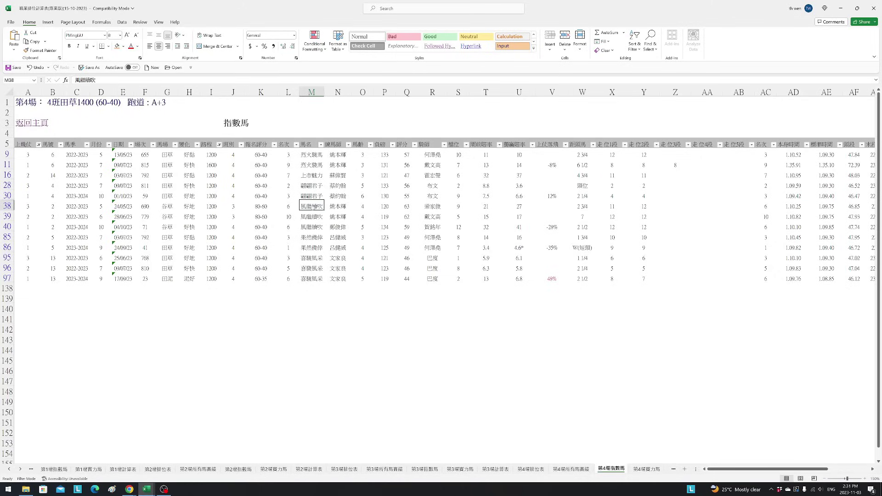
{"action": "left_click", "coordinate": [646, 469]}
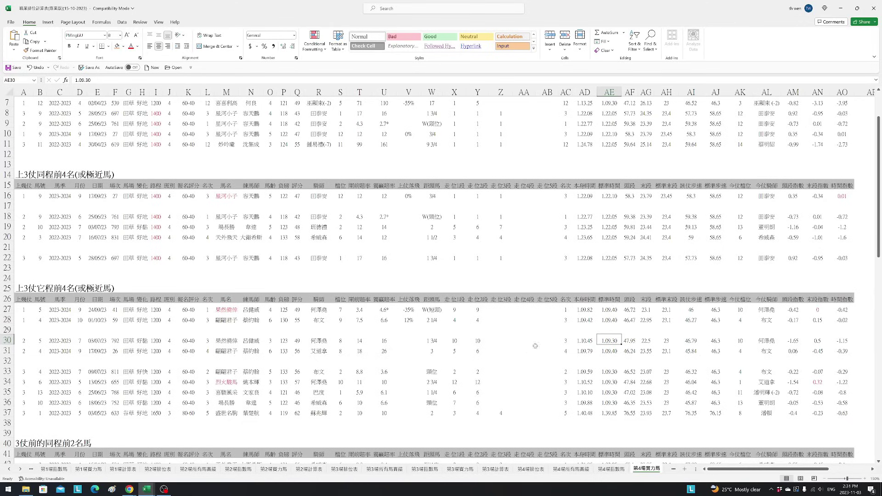
- Review the 主力目標馬, 買Q配腳馬 and 買T配腳馬 lists on 第4場實力馬 against the race 4 results and odds
{"action": "scroll", "coordinate": [535, 346], "scroll_direction": "down", "scroll_amount": 13}
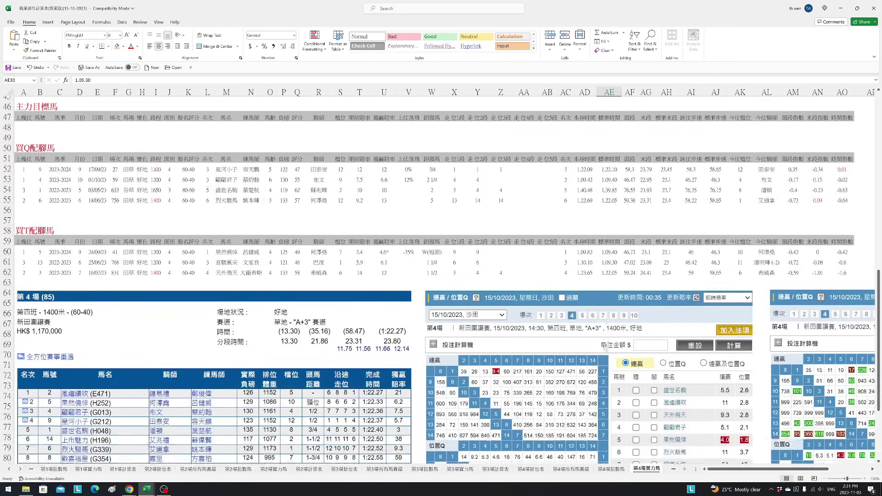
{"action": "scroll", "coordinate": [606, 348], "scroll_direction": "down", "scroll_amount": 5}
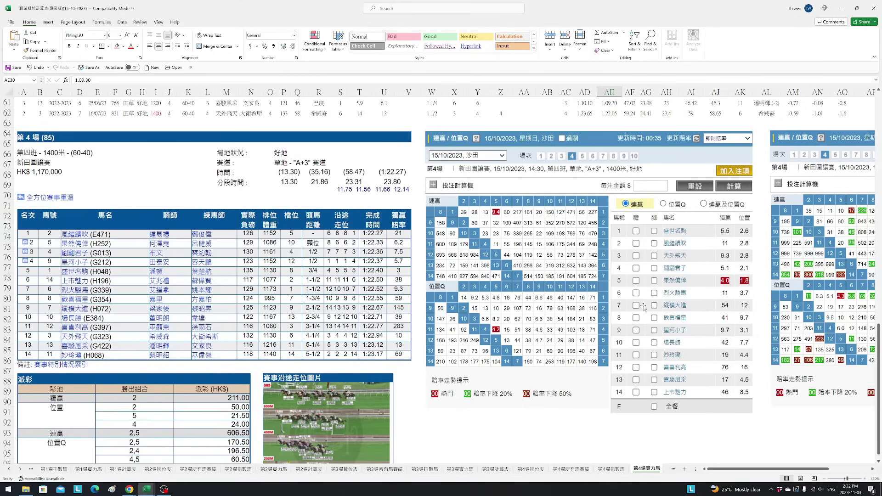
{"action": "scroll", "coordinate": [650, 310], "scroll_direction": "up", "scroll_amount": 7}
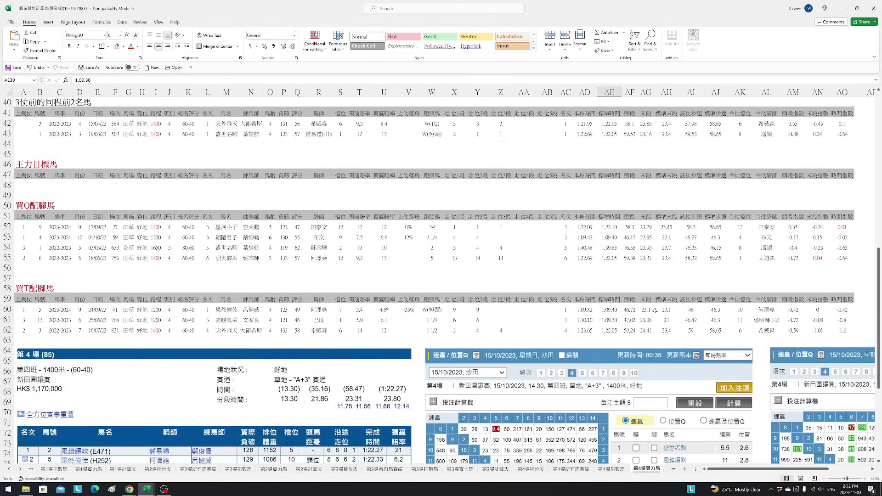
{"action": "scroll", "coordinate": [655, 311], "scroll_direction": "up", "scroll_amount": 2}
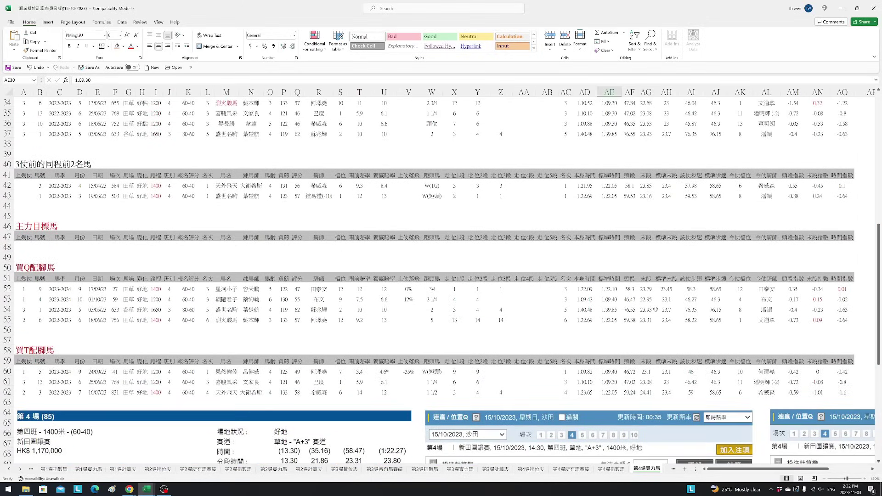
{"action": "scroll", "coordinate": [656, 310], "scroll_direction": "up", "scroll_amount": 2}
{"action": "scroll", "coordinate": [656, 309], "scroll_direction": "down", "scroll_amount": 8}
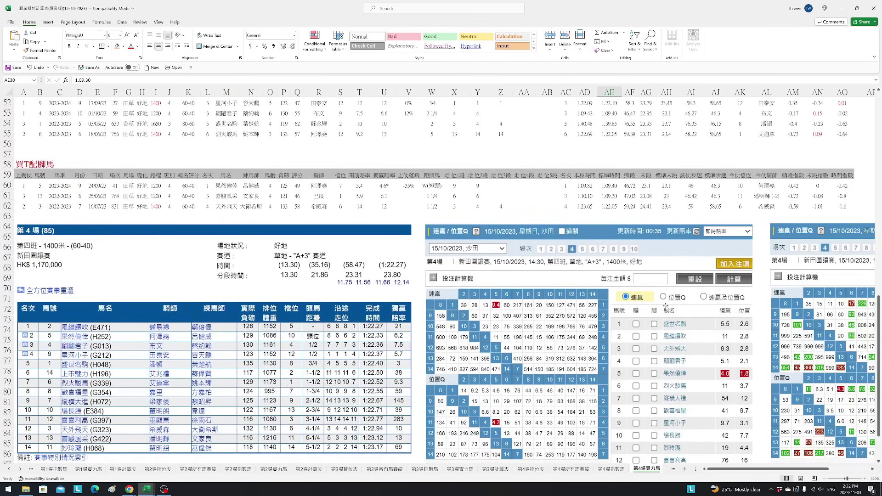
{"action": "scroll", "coordinate": [667, 305], "scroll_direction": "down", "scroll_amount": 1}
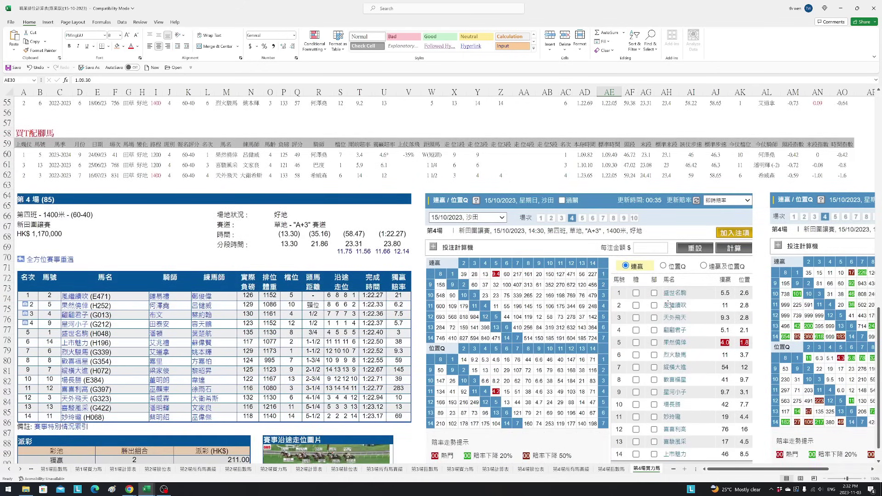
{"action": "scroll", "coordinate": [669, 305], "scroll_direction": "down", "scroll_amount": 3}
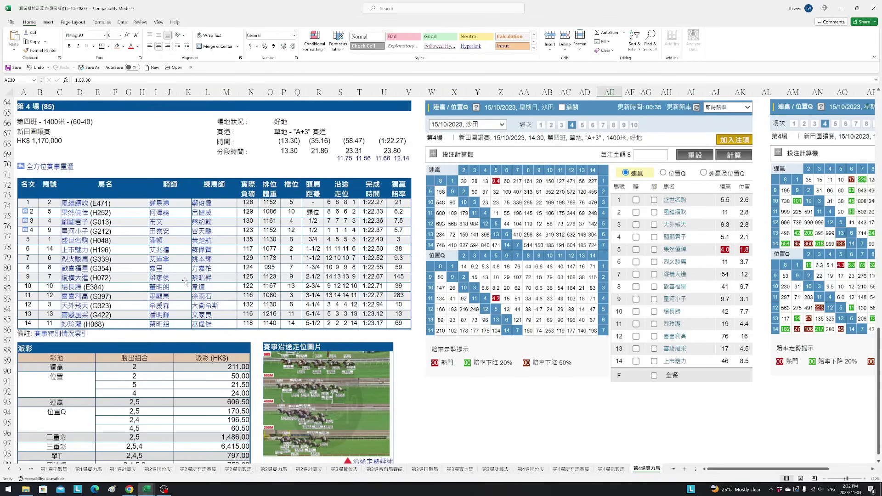
{"action": "scroll", "coordinate": [185, 282], "scroll_direction": "up", "scroll_amount": 1}
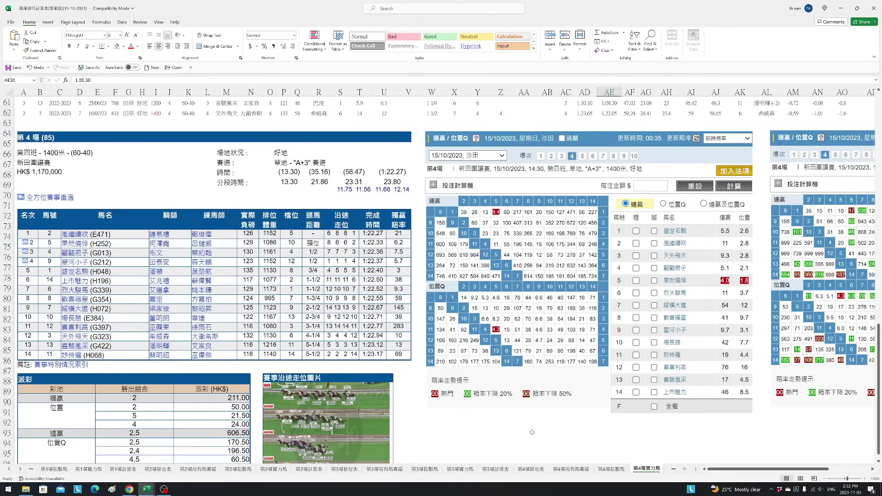
{"action": "scroll", "coordinate": [533, 432], "scroll_direction": "down", "scroll_amount": 1}
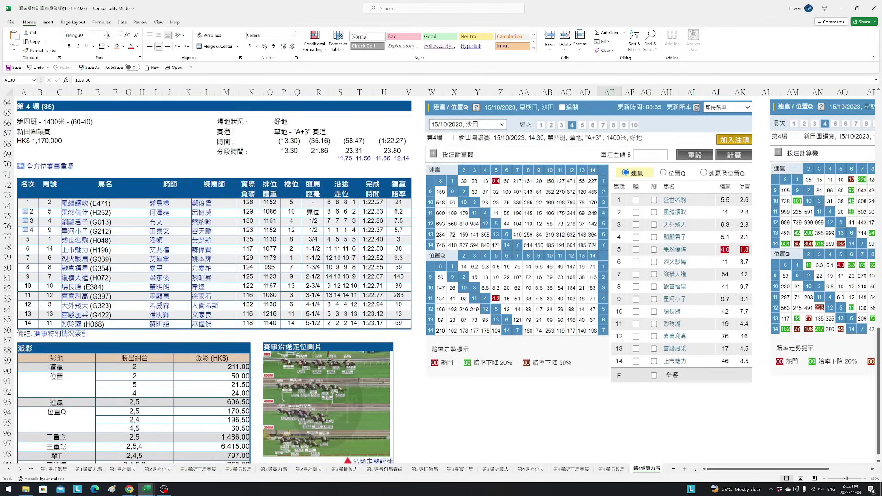
- Go back to the main page, open 第9場實力馬 and review its target horses against the race 9 results, payouts and odds
{"action": "left_click_drag", "start_coordinate": [879, 330], "coordinate": [878, 94]}
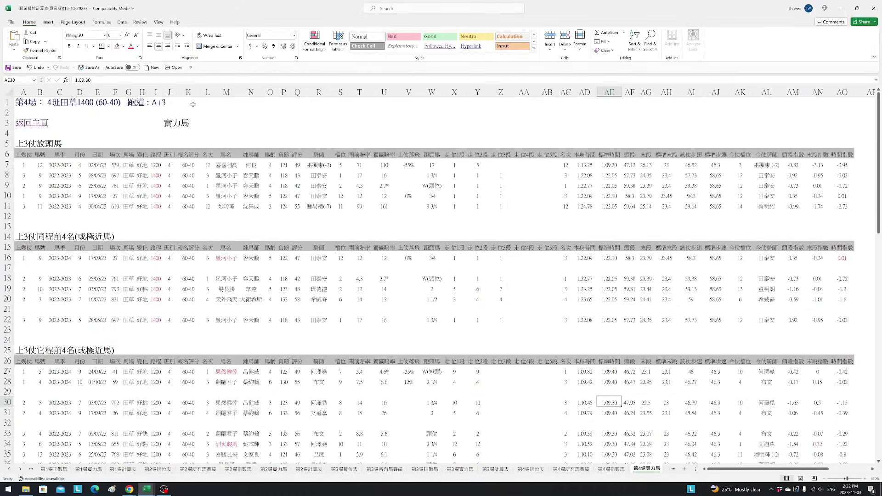
{"action": "left_click", "coordinate": [24, 118]}
{"action": "left_click", "coordinate": [438, 266]}
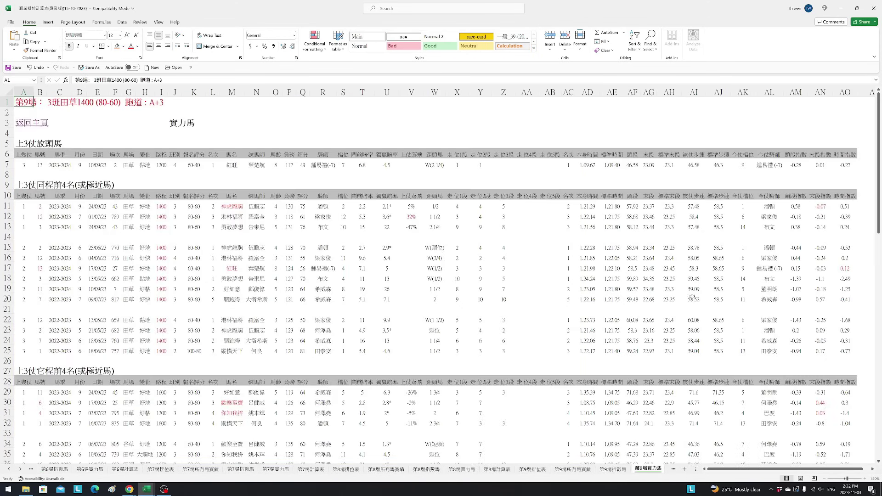
{"action": "scroll", "coordinate": [693, 296], "scroll_direction": "down", "scroll_amount": 16}
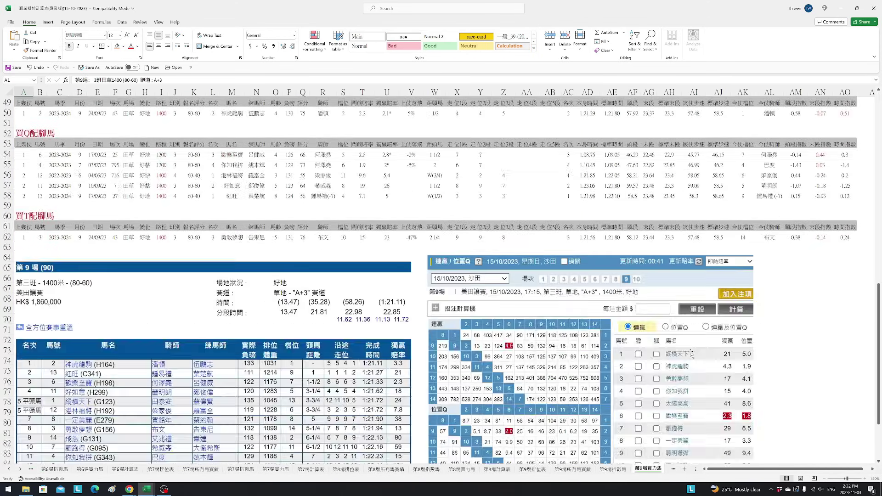
{"action": "scroll", "coordinate": [691, 353], "scroll_direction": "down", "scroll_amount": 6}
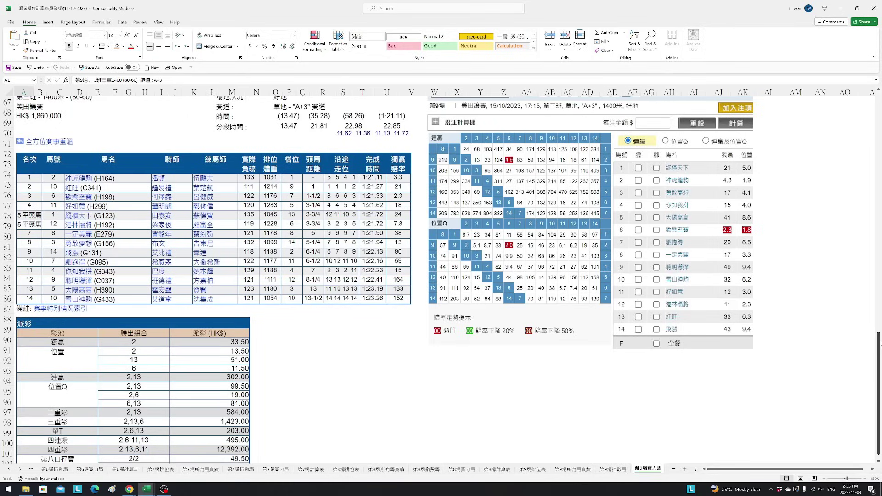
{"action": "scroll", "coordinate": [636, 143], "scroll_direction": "up", "scroll_amount": 20}
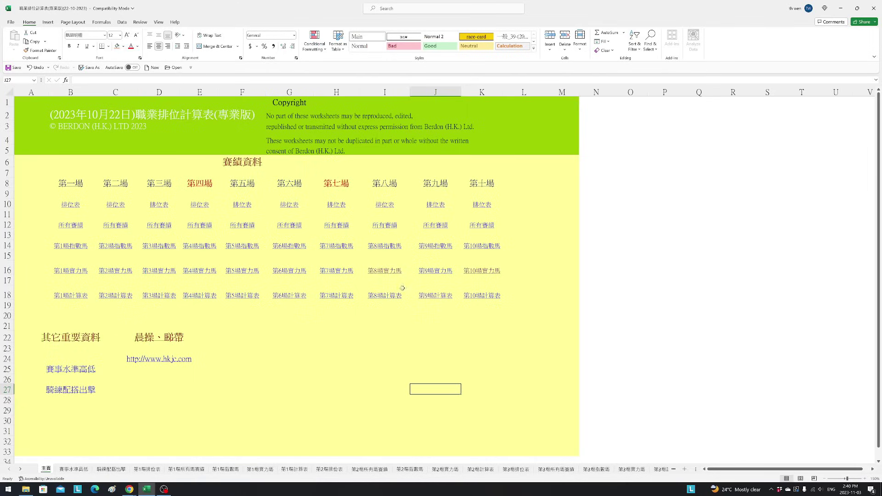
- Open 第8場實力馬 from the 22 October 2023 workbook's main page and check the 上3仗放頭馬 record and 時間指數 of 大紅袍 in row 9
{"action": "left_click", "coordinate": [387, 274]}
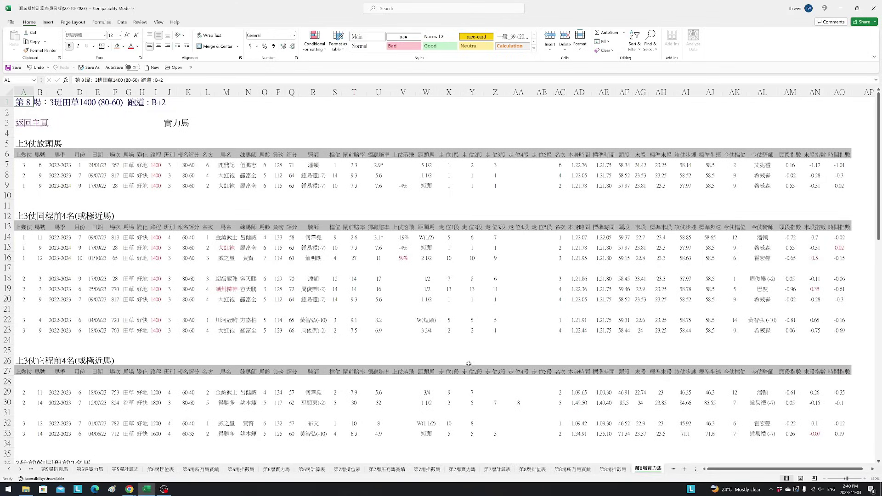
{"action": "left_click", "coordinate": [502, 112]}
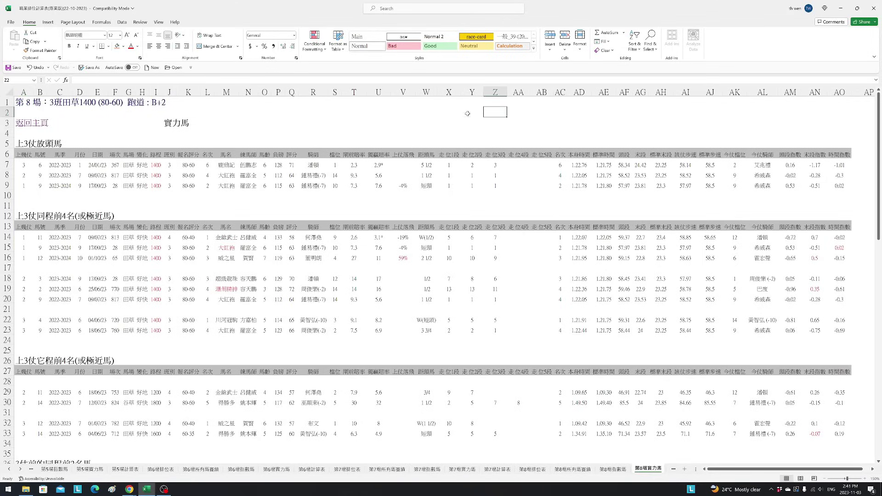
{"action": "left_click_drag", "start_coordinate": [223, 185], "coordinate": [581, 186]}
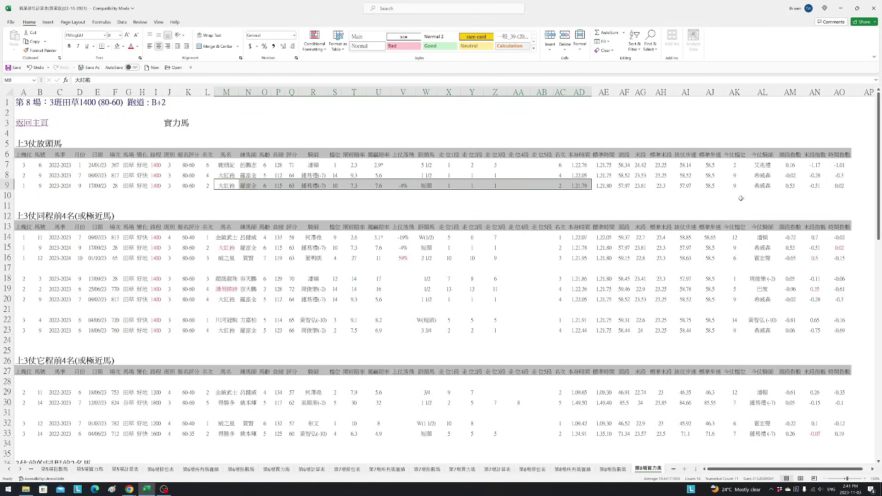
{"action": "left_click", "coordinate": [840, 185]}
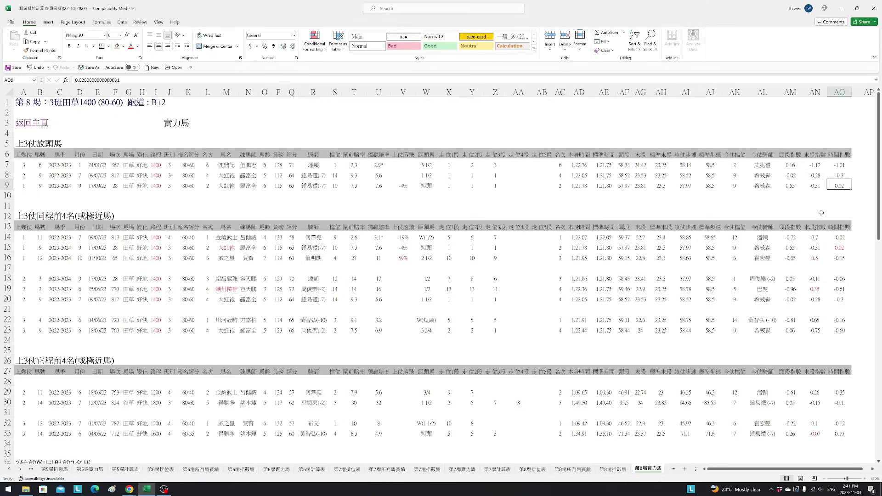
{"action": "left_click", "coordinate": [789, 207]}
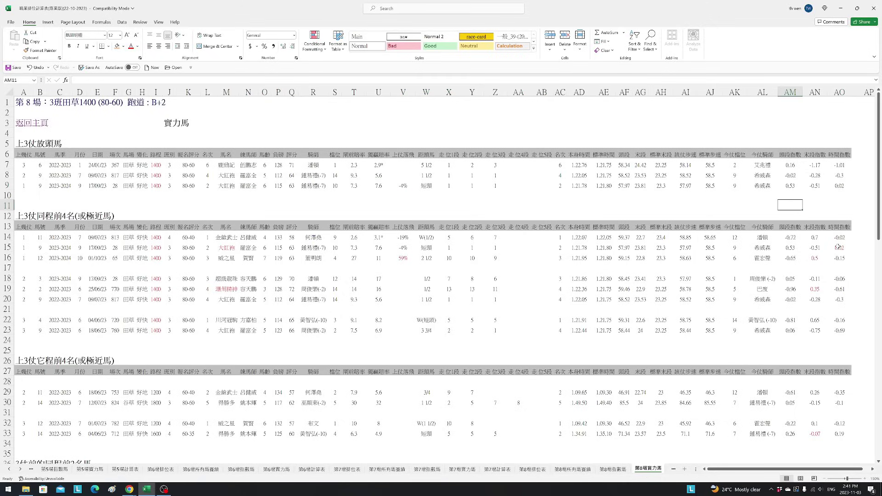
- Examine the 上3仗同程前4名 horses in rows 15, 16 and 19, including 末段指數 in rows 16 and 19 and 馬齡 in row 19
{"action": "left_click", "coordinate": [224, 246]}
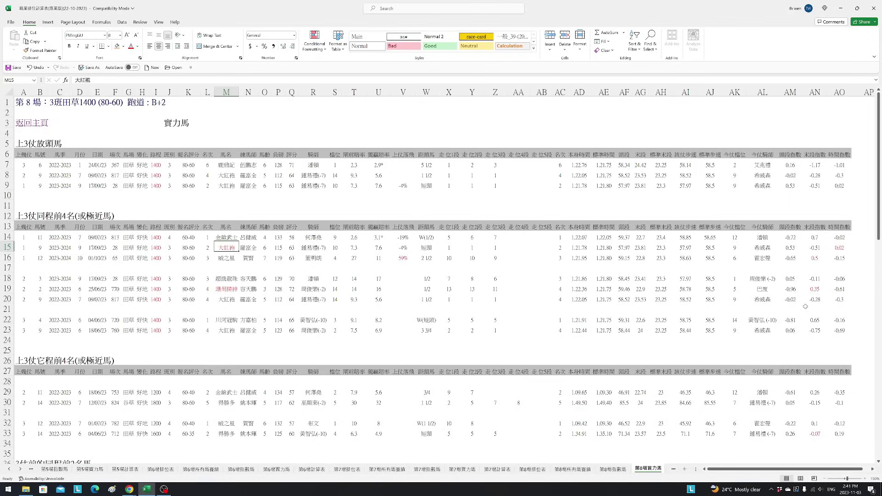
{"action": "left_click", "coordinate": [816, 258]}
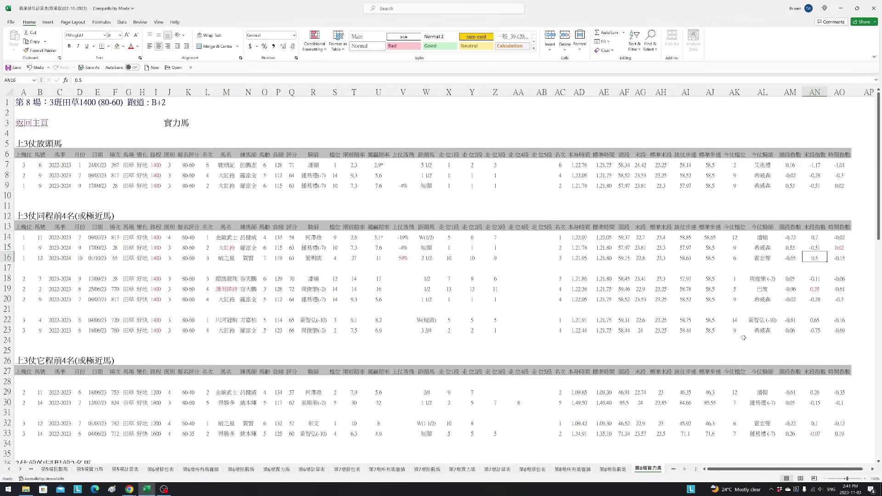
{"action": "left_click", "coordinate": [822, 291]}
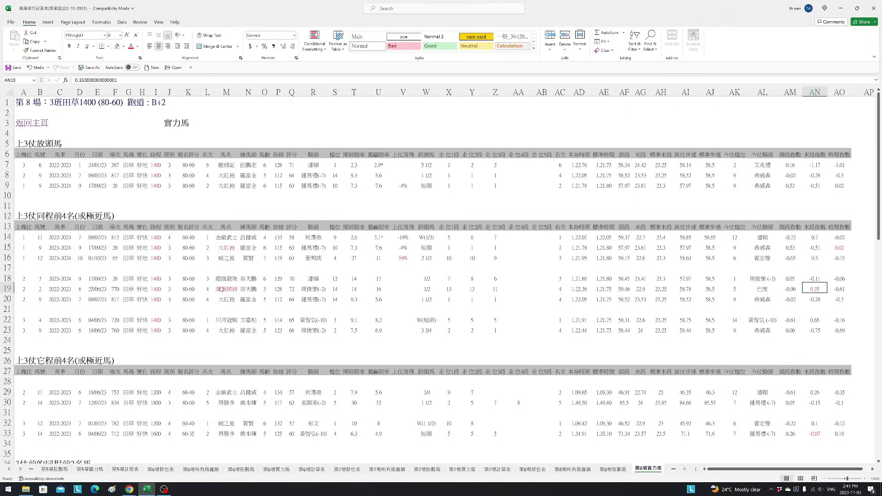
{"action": "left_click", "coordinate": [226, 289]}
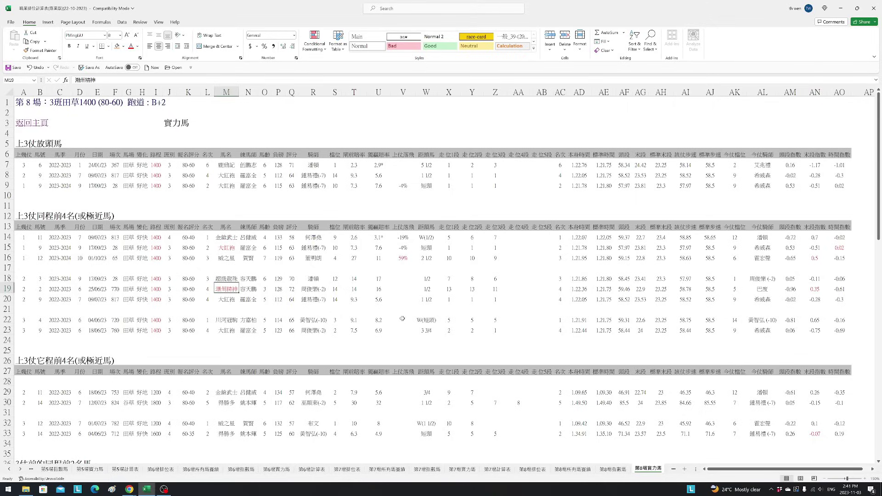
{"action": "left_click", "coordinate": [265, 289]}
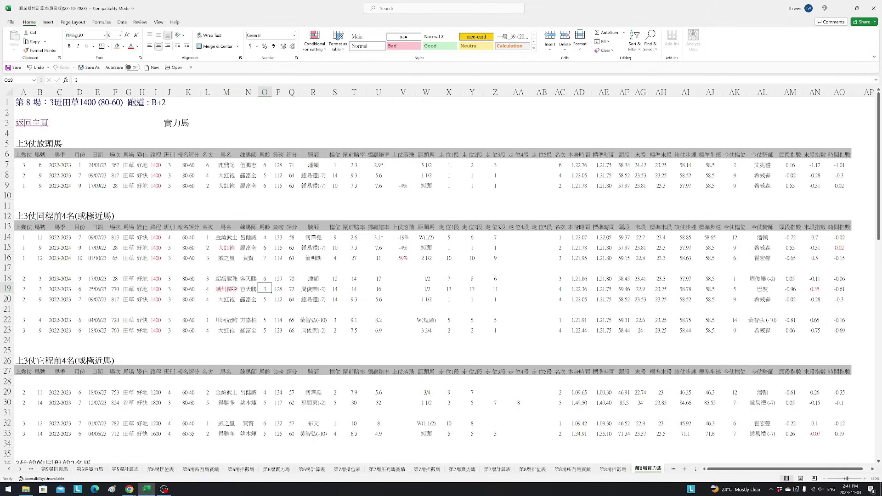
{"action": "left_click", "coordinate": [226, 258]}
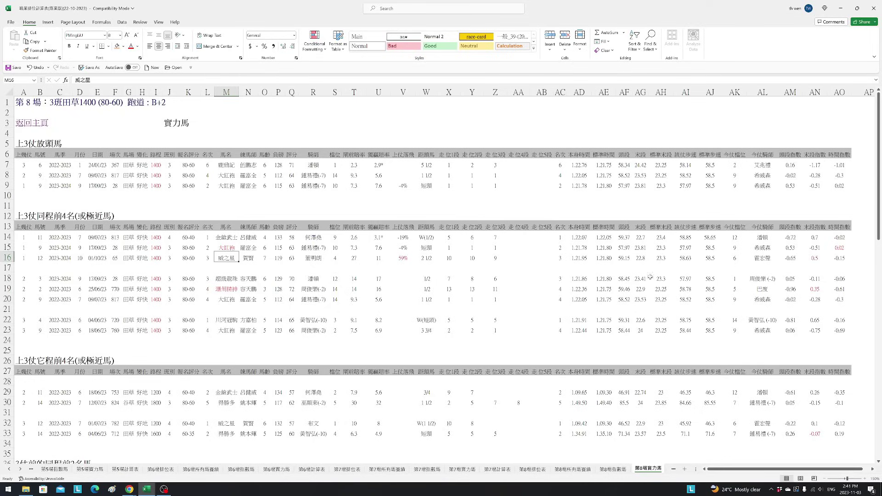
- Check 馬齡 in row 16, open 第8場所有馬賽績 and filter the 路程 column by red font colour
{"action": "left_click", "coordinate": [265, 258]}
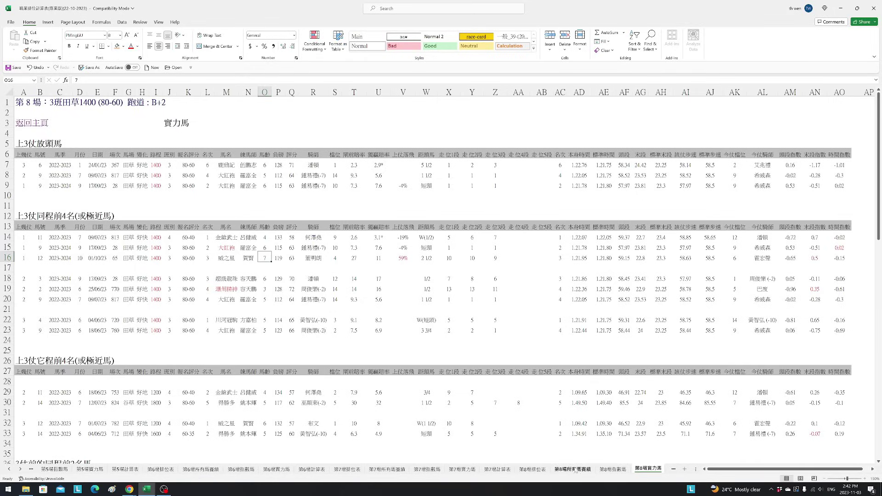
{"action": "left_click", "coordinate": [574, 469]}
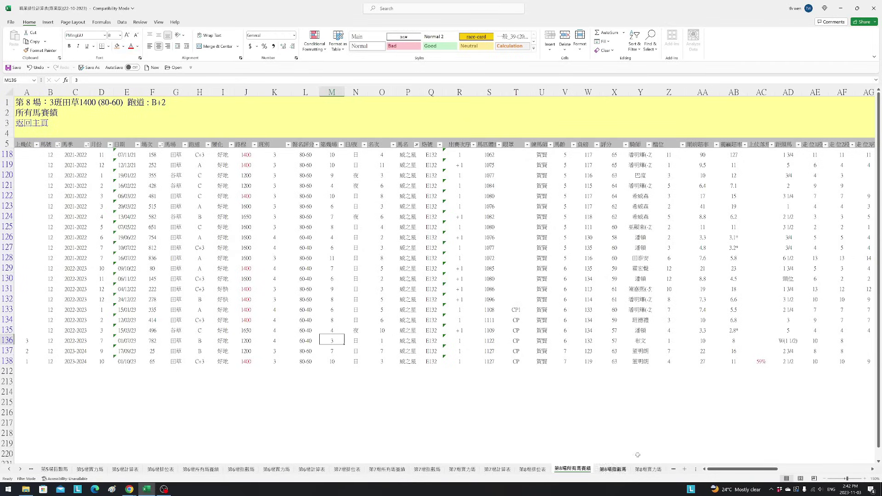
{"action": "left_click", "coordinate": [254, 145]}
{"action": "mouse_move", "coordinate": [207, 206]}
{"action": "left_click", "coordinate": [285, 215]}
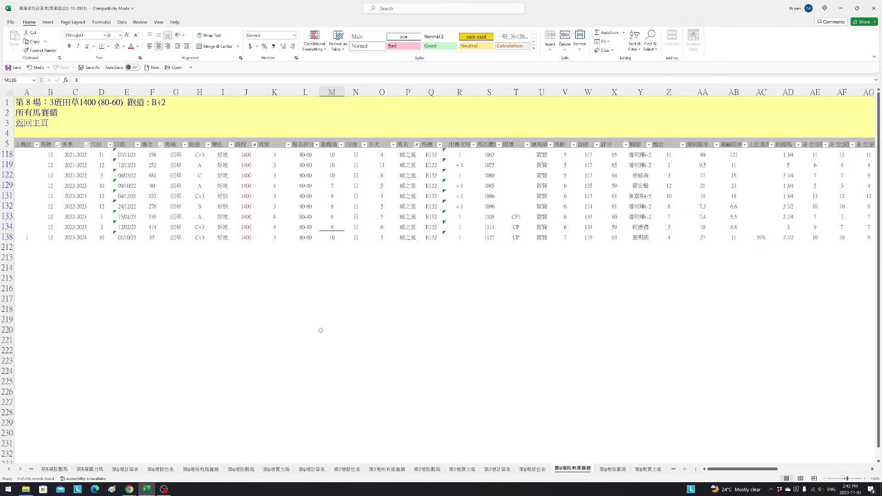
- Review the horse's filtered 1400 records, examining 評分 in row 118 and 名次 through 檔位 in rows 131 to 138
{"action": "left_click", "coordinate": [616, 154]}
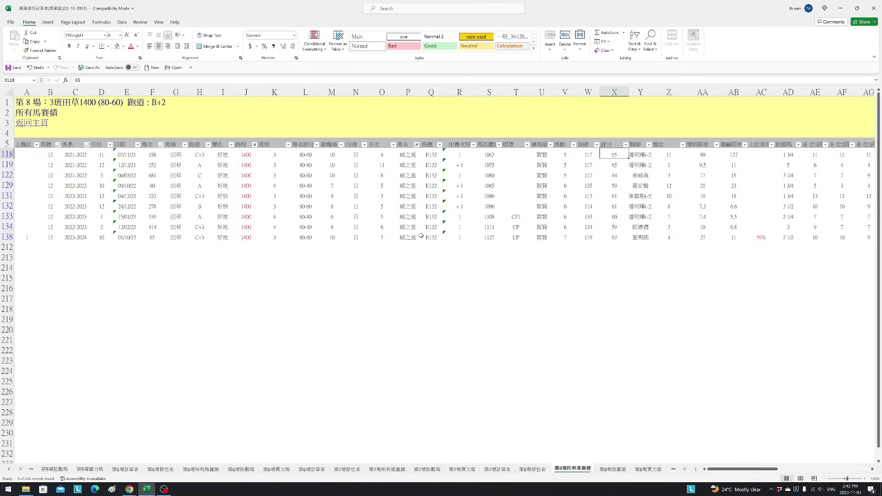
{"action": "left_click_drag", "start_coordinate": [382, 196], "coordinate": [669, 236]}
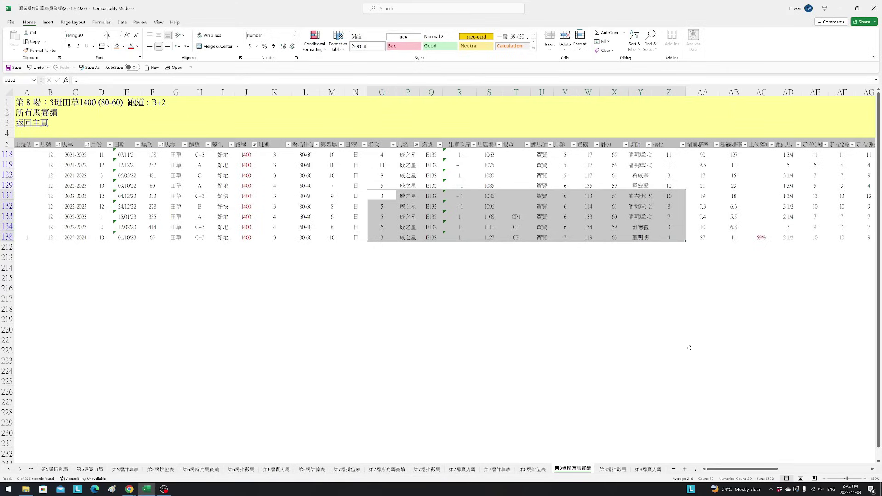
{"action": "left_click", "coordinate": [611, 359]}
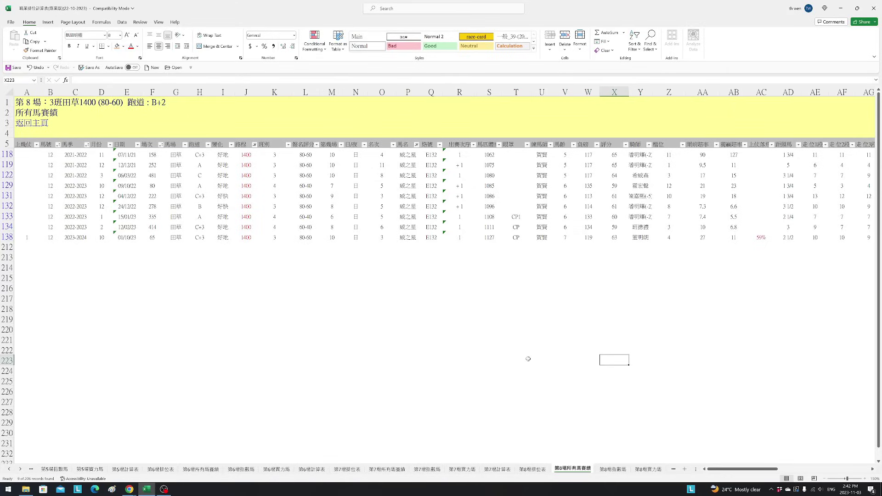
- Return to 第8場實力馬, check 末段指數, 檔位 and 距頭馬 in row 16, and compare the horses in rows 15 and 19
{"action": "left_click", "coordinate": [653, 469]}
{"action": "left_click", "coordinate": [718, 330]}
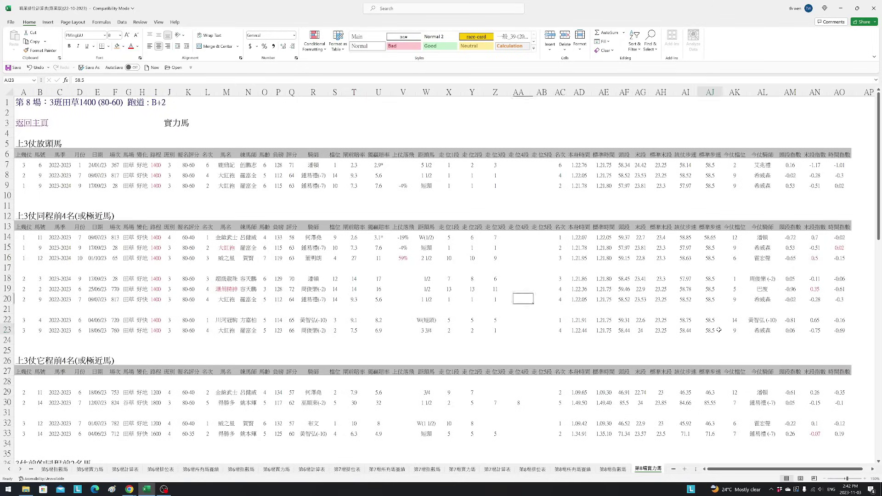
{"action": "left_click", "coordinate": [736, 257]}
{"action": "left_click", "coordinate": [815, 257]}
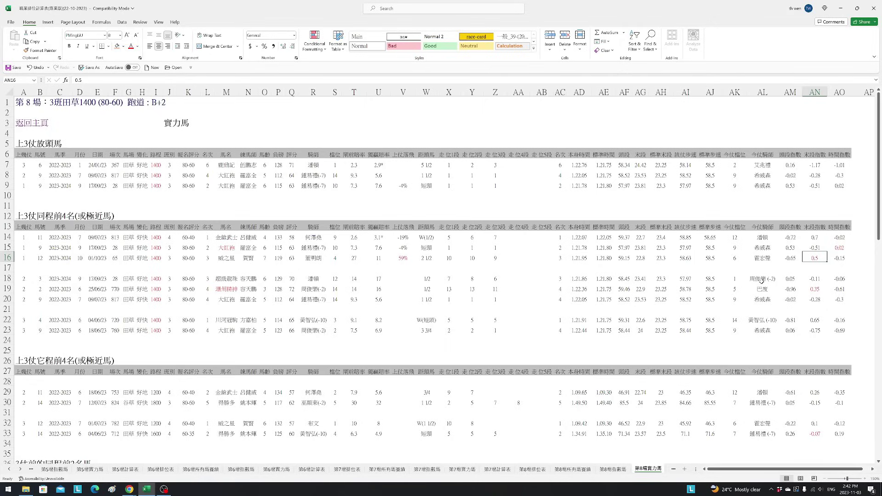
{"action": "left_click", "coordinate": [339, 258]}
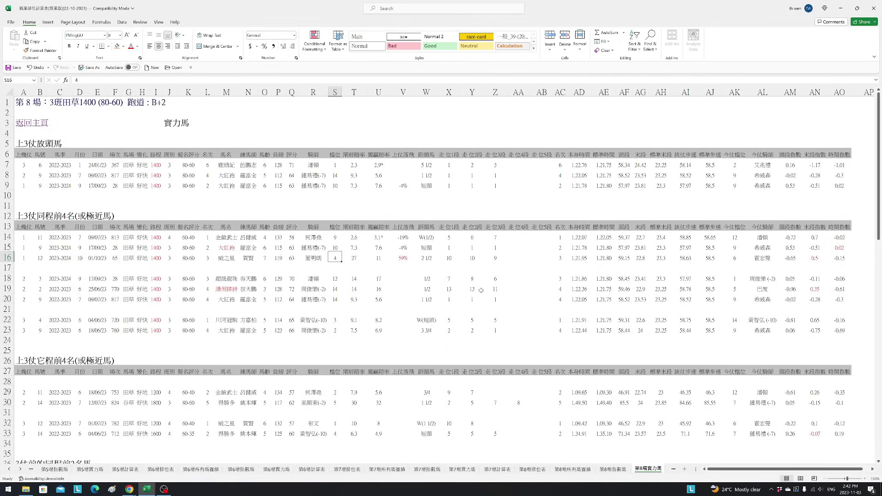
{"action": "left_click", "coordinate": [427, 258]}
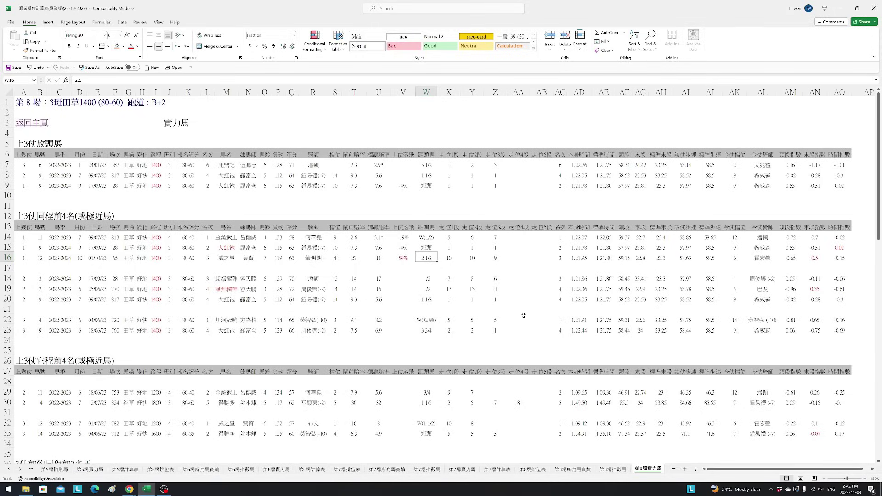
{"action": "left_click", "coordinate": [226, 248]}
{"action": "left_click", "coordinate": [227, 289]}
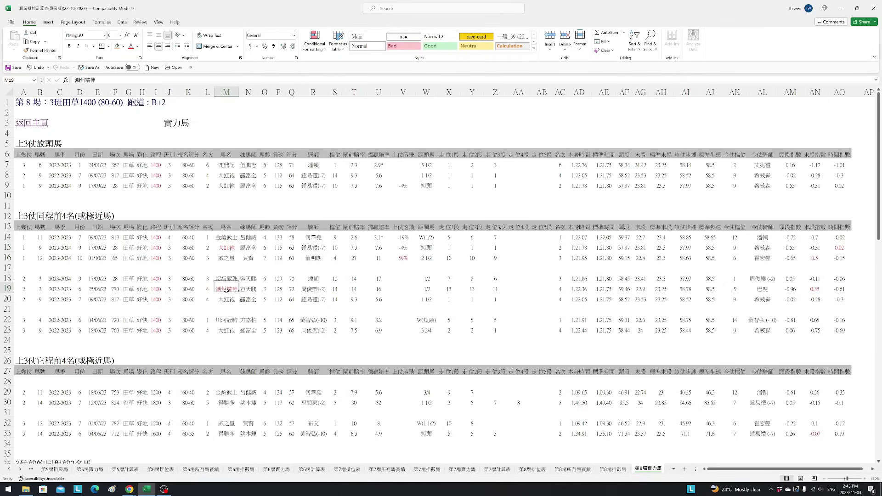
- Reset the font colour of 末段指數 in row 33 to automatic, and recheck 時間指數 in row 15 and the horse in row 19
{"action": "scroll", "coordinate": [650, 376], "scroll_direction": "down", "scroll_amount": 2}
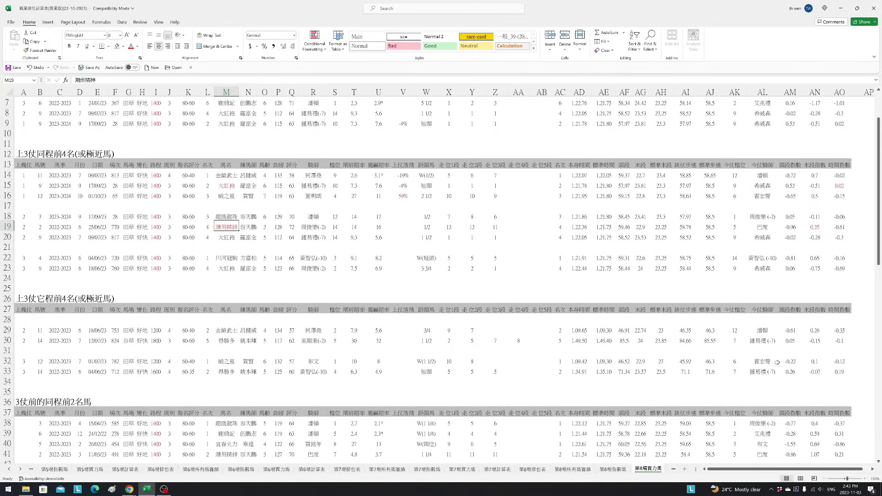
{"action": "left_click", "coordinate": [815, 373]}
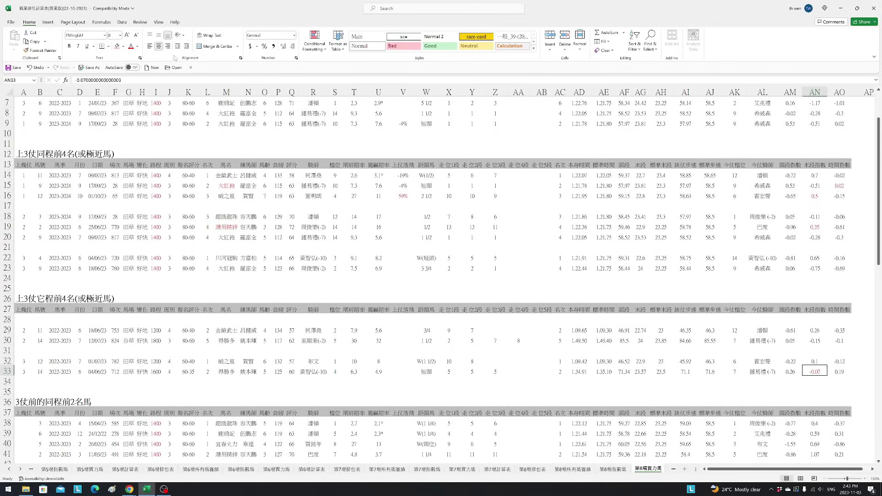
{"action": "left_click", "coordinate": [137, 46]}
{"action": "left_click", "coordinate": [134, 56]}
{"action": "scroll", "coordinate": [448, 377], "scroll_direction": "up", "scroll_amount": 2}
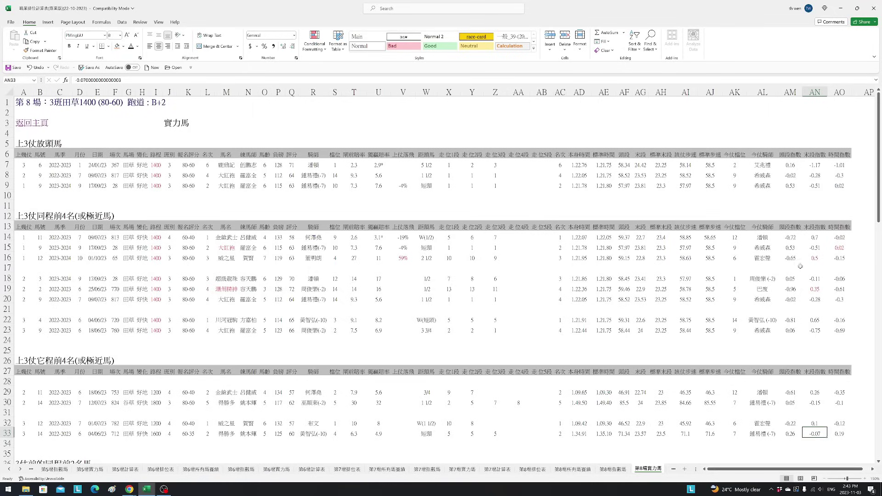
{"action": "left_click", "coordinate": [839, 248]}
{"action": "left_click", "coordinate": [226, 290]}
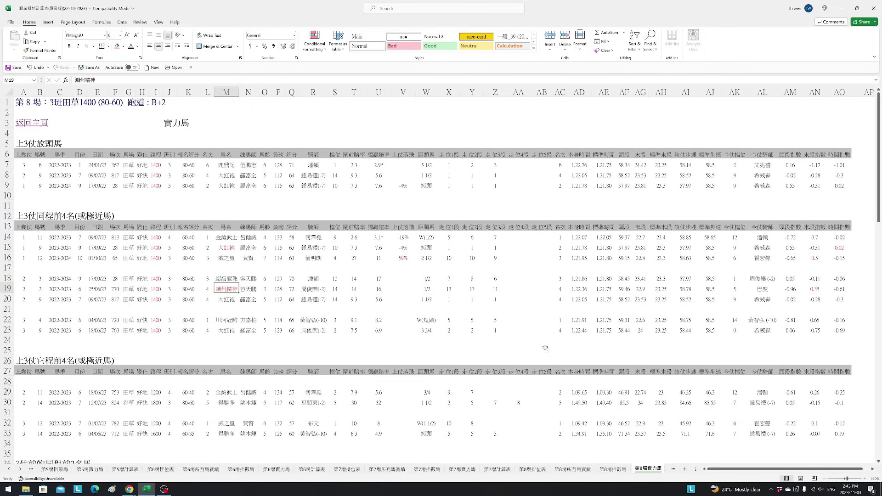
- Open 第8場指數馬, clear the 路程 filter and inspect the values allowed by the 末段指數 filter
{"action": "left_click", "coordinate": [622, 470]}
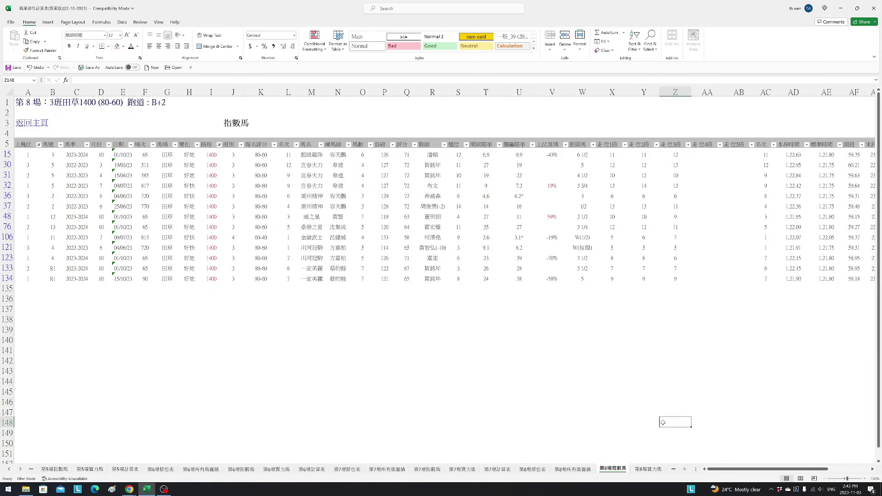
{"action": "left_click", "coordinate": [219, 145]}
{"action": "left_click", "coordinate": [193, 327]}
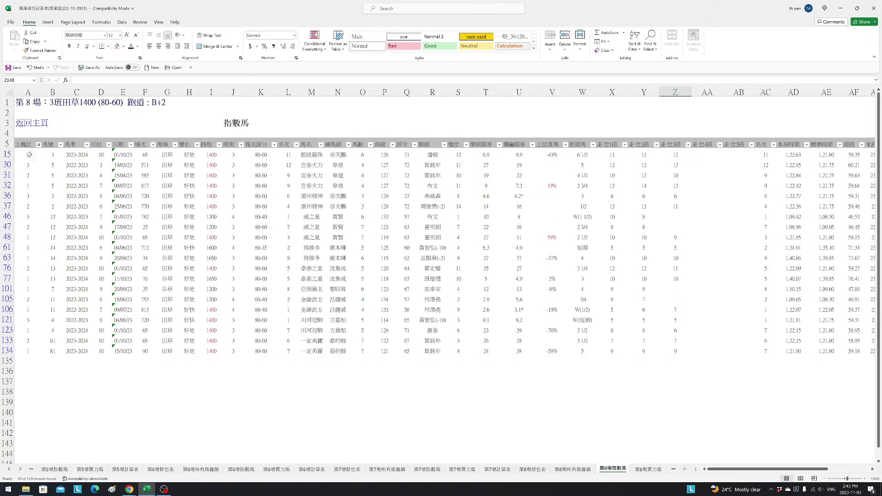
{"action": "left_click_drag", "start_coordinate": [814, 469], "coordinate": [854, 468]}
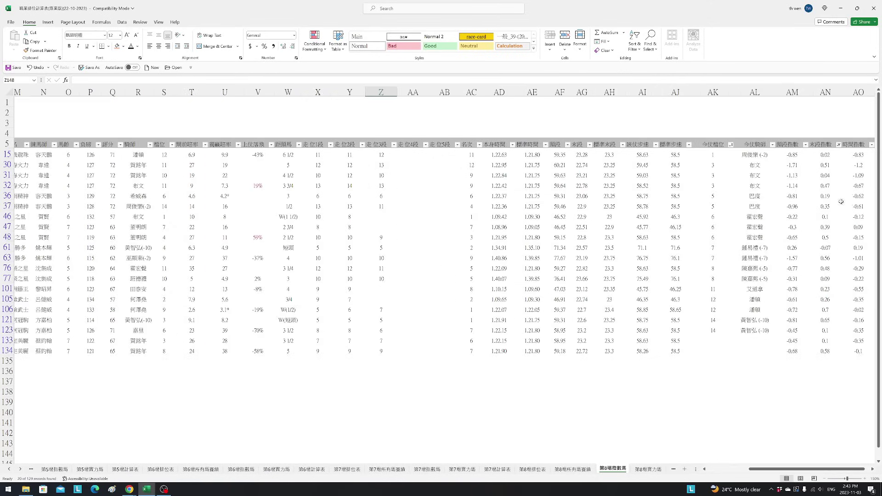
{"action": "left_click", "coordinate": [839, 146]}
{"action": "left_click_drag", "start_coordinate": [836, 253], "coordinate": [835, 300]}
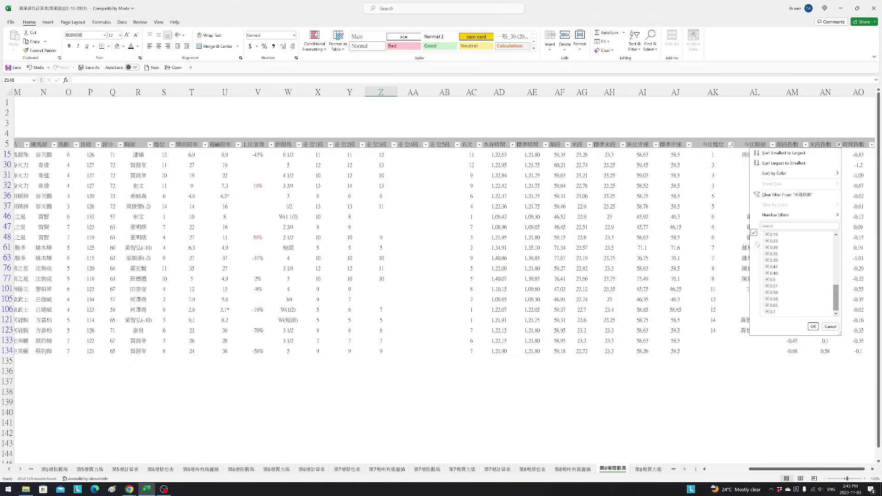
{"action": "left_click", "coordinate": [817, 328]}
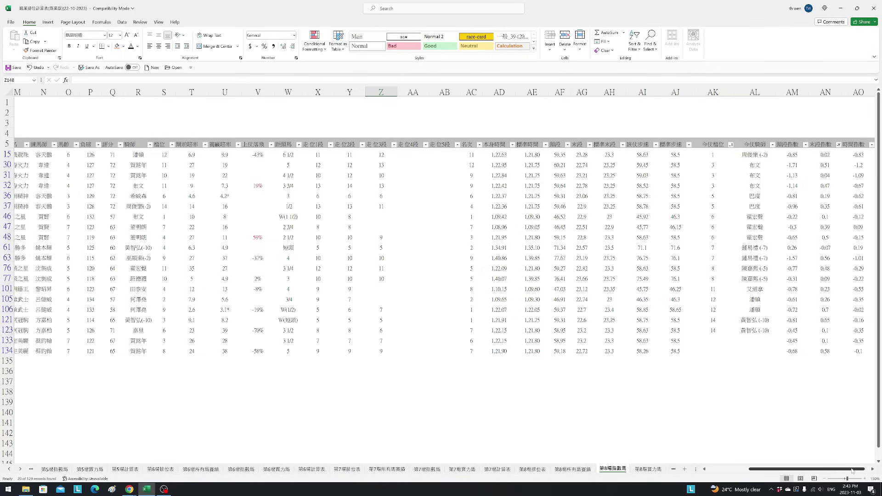
- Filter the 路程 column of 第8場指數馬 by red font colour
{"action": "left_click_drag", "start_coordinate": [852, 471], "coordinate": [805, 471]}
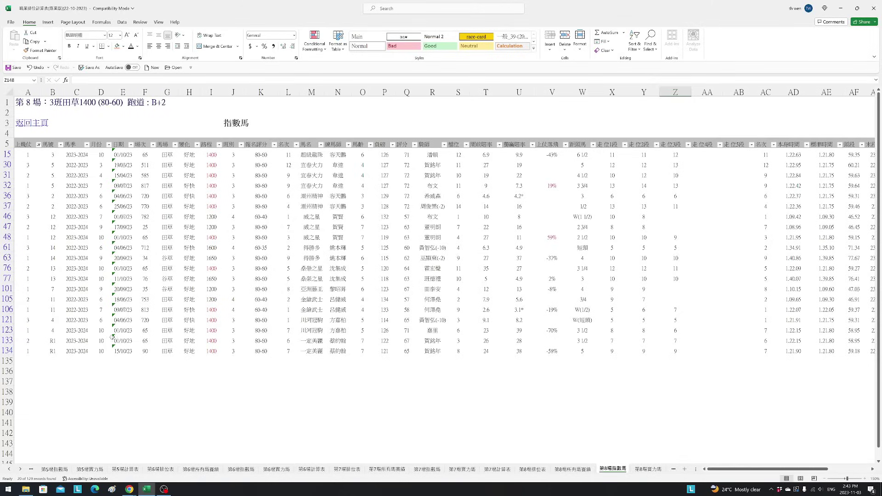
{"action": "left_click", "coordinate": [219, 145]}
{"action": "mouse_move", "coordinate": [216, 205]}
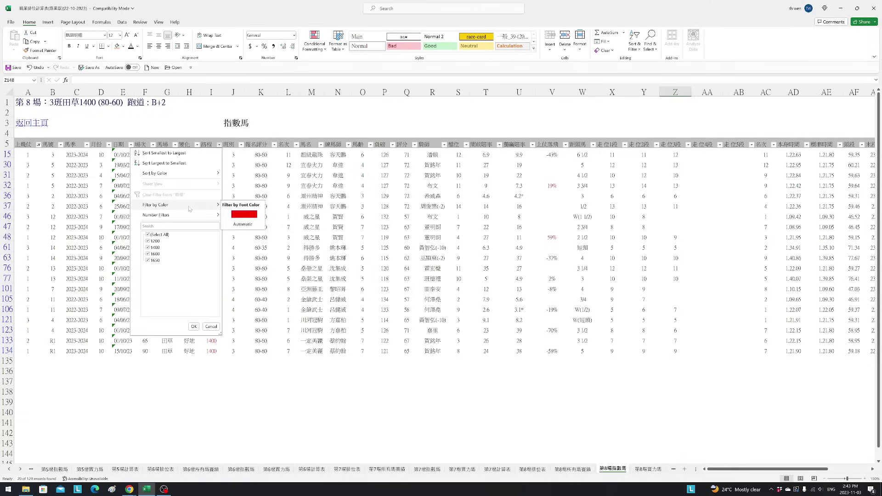
{"action": "left_click", "coordinate": [245, 214]}
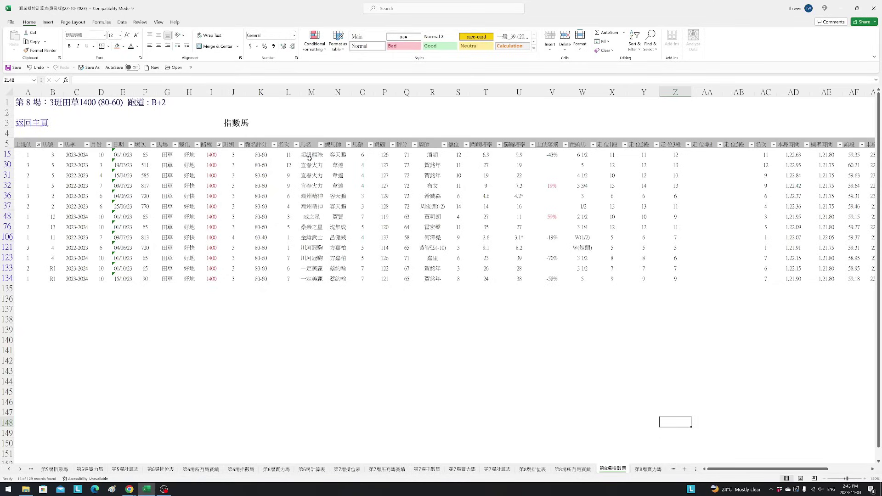
- Examine the filtered 指數馬 records in rows 15 to 32
{"action": "left_click", "coordinate": [6, 154]}
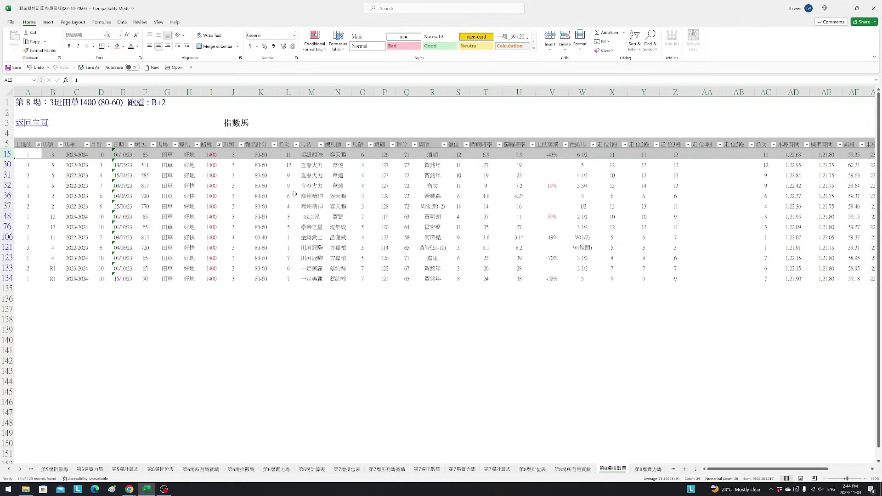
{"action": "left_click", "coordinate": [7, 185]}
{"action": "left_click_drag", "start_coordinate": [7, 185], "coordinate": [7, 154]}
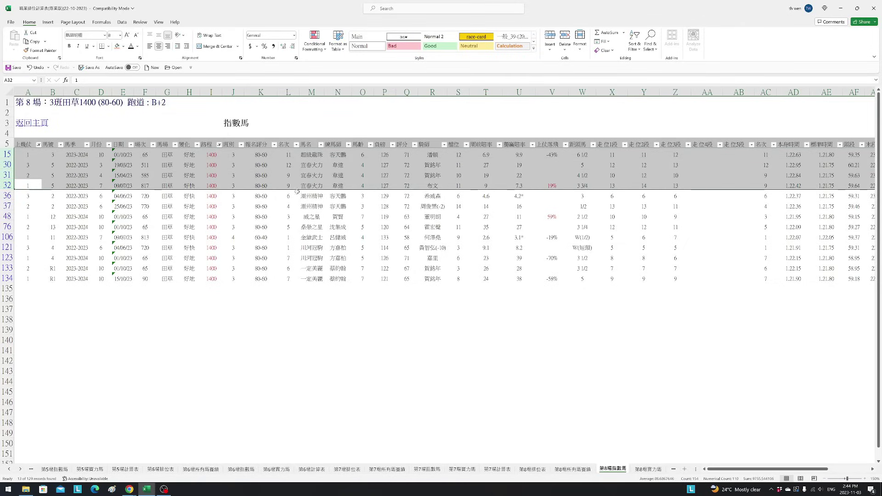
- Go back to 第8場實力馬 and check 末段指數 for the 3仗前的同程前2名馬 horses in rows 38 and 40
{"action": "left_click", "coordinate": [651, 470]}
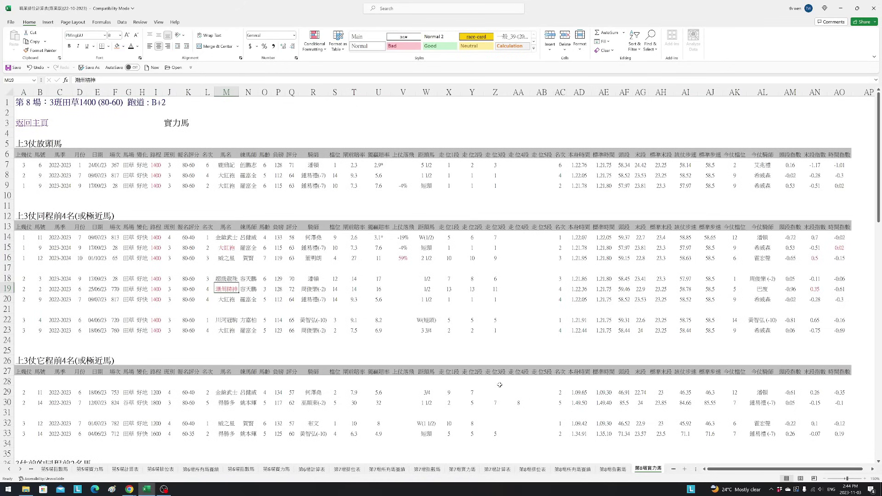
{"action": "scroll", "coordinate": [518, 387], "scroll_direction": "down", "scroll_amount": 2}
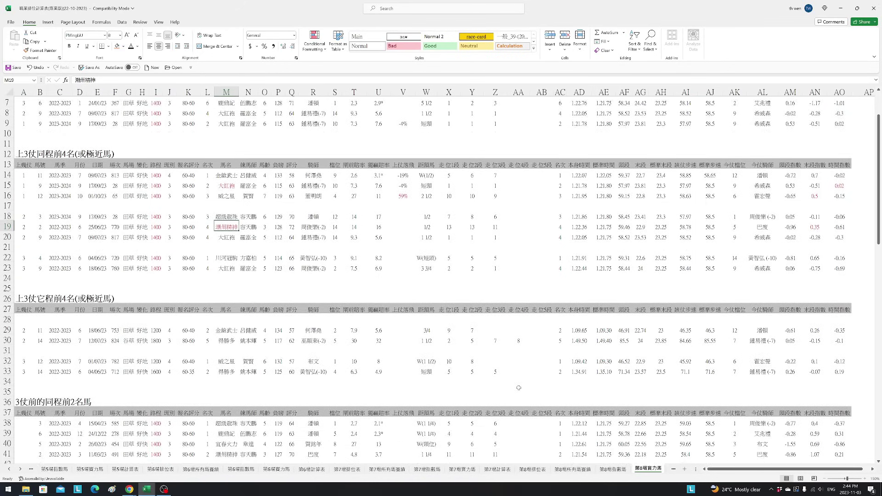
{"action": "scroll", "coordinate": [518, 387], "scroll_direction": "down", "scroll_amount": 1}
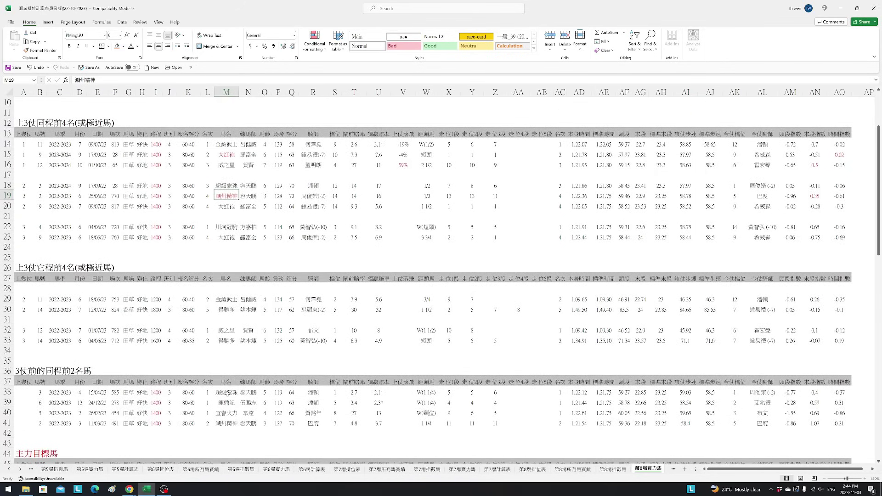
{"action": "mouse_move", "coordinate": [228, 394]}
{"action": "left_mouse_down"}
{"action": "mouse_move", "coordinate": [228, 415]}
{"action": "mouse_move", "coordinate": [229, 393]}
{"action": "left_mouse_up"}
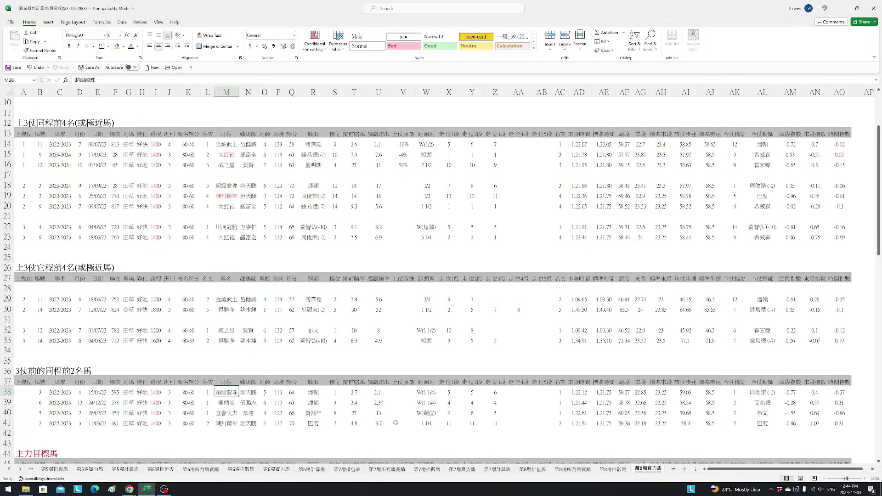
{"action": "left_click", "coordinate": [820, 392]}
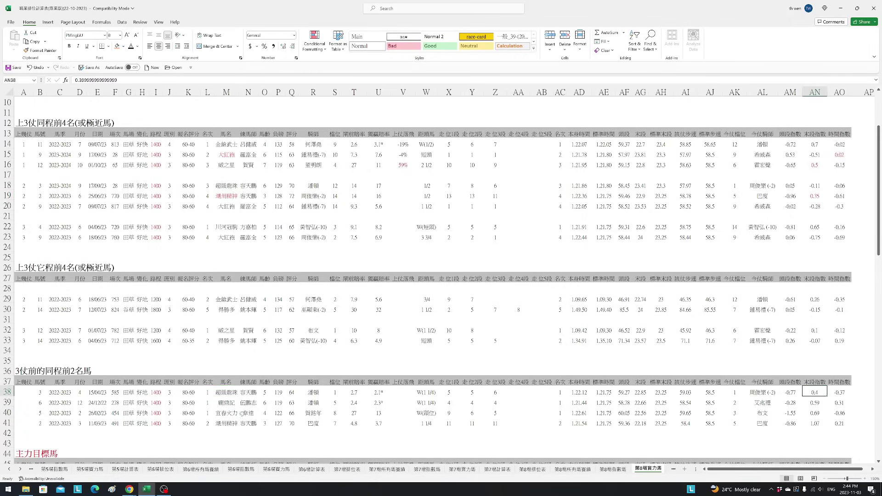
{"action": "left_click", "coordinate": [229, 413]}
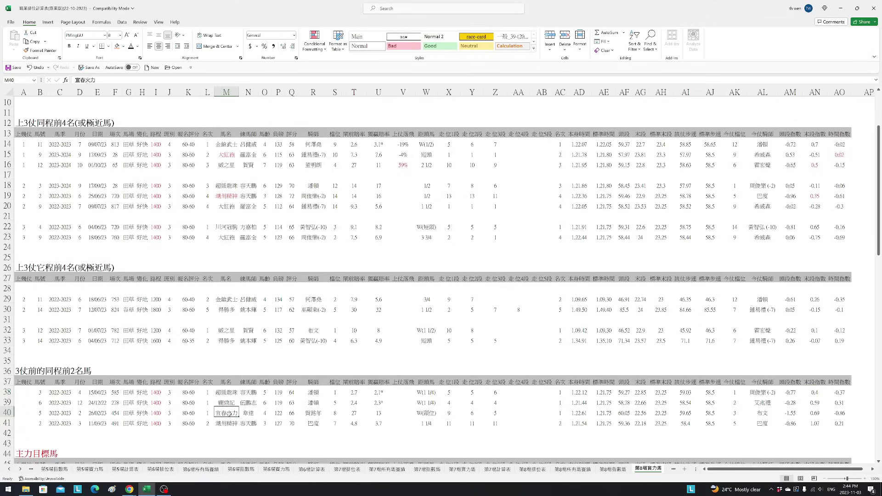
{"action": "left_click", "coordinate": [822, 413]}
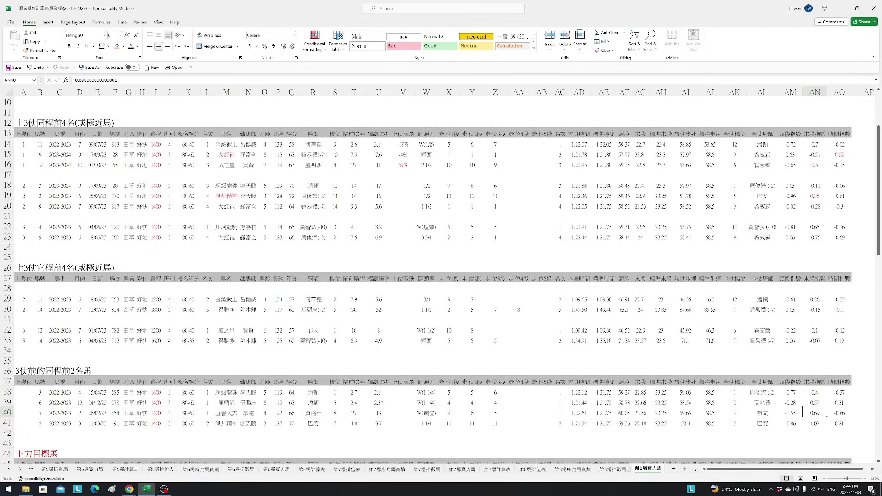
- Compare the horses on 第8場指數馬 with those on 第8場實力馬, ending on 第8場指數馬
{"action": "left_click", "coordinate": [613, 469]}
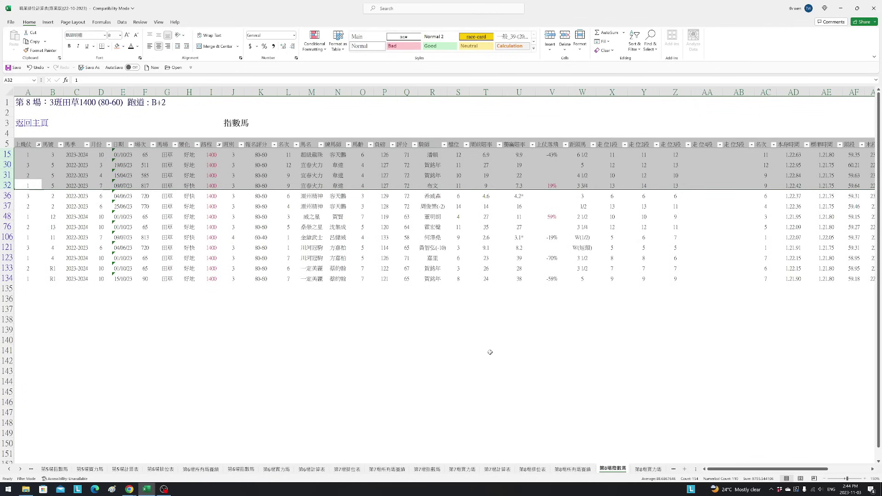
{"action": "left_click", "coordinate": [647, 469]}
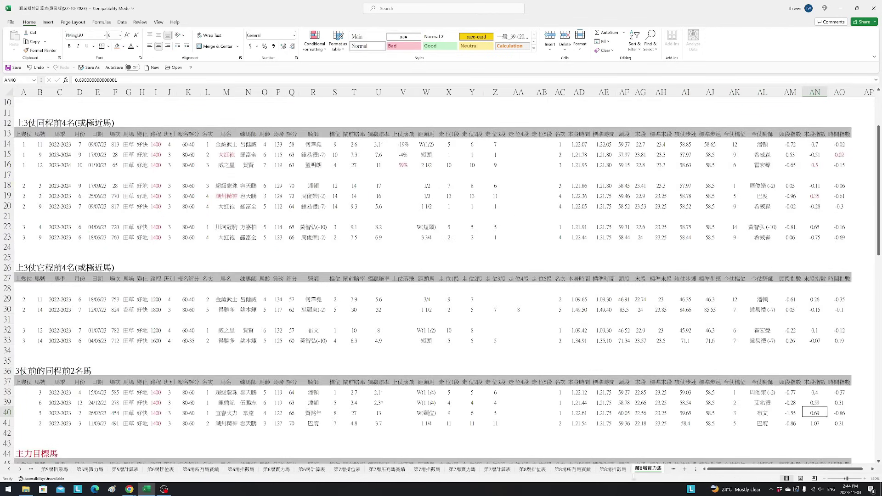
{"action": "left_click", "coordinate": [613, 469]}
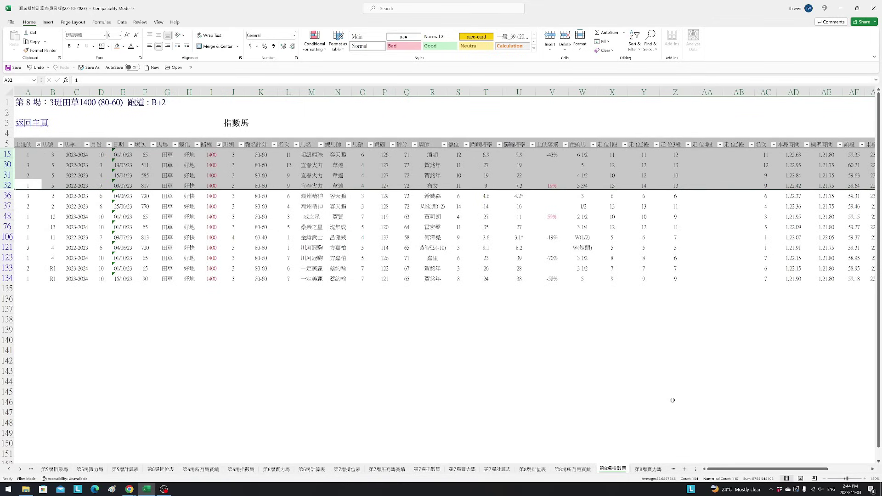
- On 第8場實力馬, colour the horse names 超級龍珠 (M38) and 宜春火力 (M40) under 3仗前的同程前2名馬 red
{"action": "left_click", "coordinate": [311, 185]}
{"action": "left_click", "coordinate": [648, 469]}
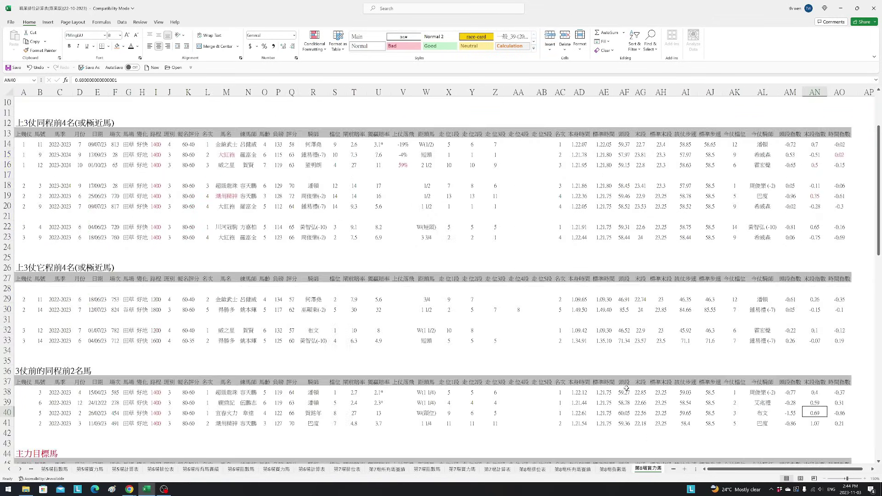
{"action": "scroll", "coordinate": [221, 324], "scroll_direction": "down", "scroll_amount": 3}
{"action": "left_click", "coordinate": [223, 327]}
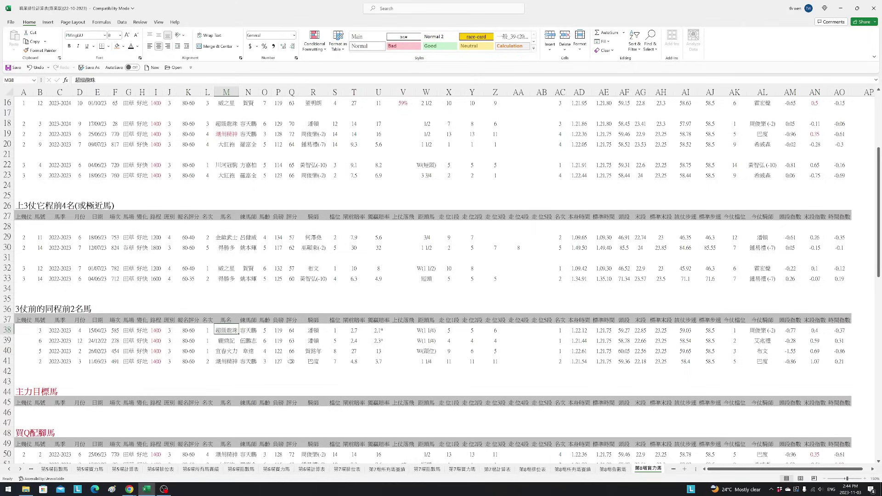
{"action": "left_click", "coordinate": [137, 46]}
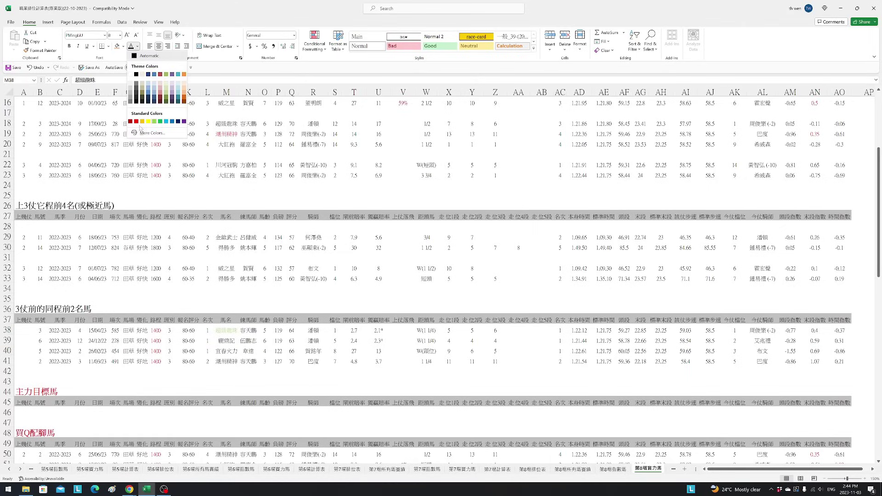
{"action": "left_click", "coordinate": [136, 107]}
{"action": "key", "text": "Down"}
{"action": "key", "text": "Down"}
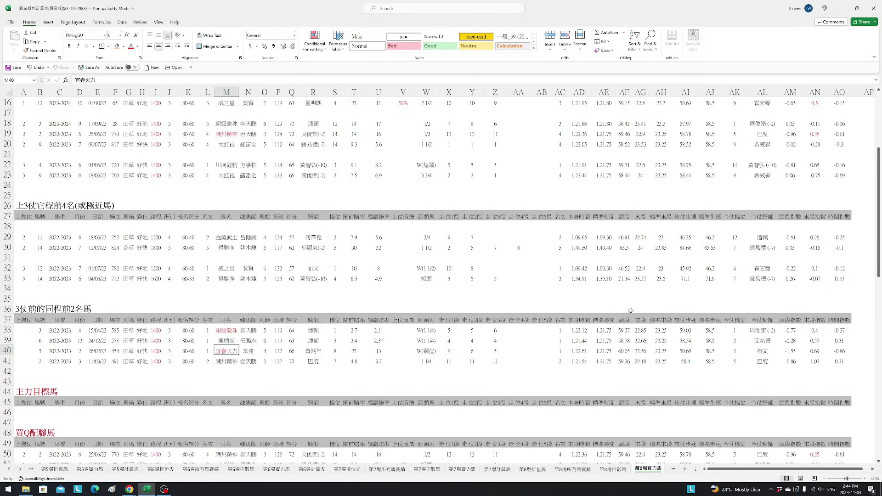
- Compare the marked race 8 horses with the target lists, race results, dividends and odds further down 第8場實力馬
{"action": "scroll", "coordinate": [627, 313], "scroll_direction": "up", "scroll_amount": 2}
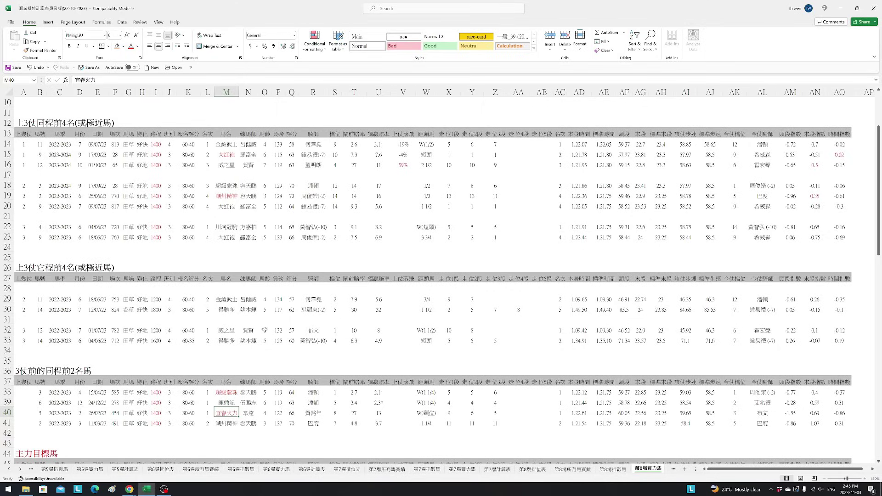
{"action": "scroll", "coordinate": [495, 299], "scroll_direction": "down", "scroll_amount": 10}
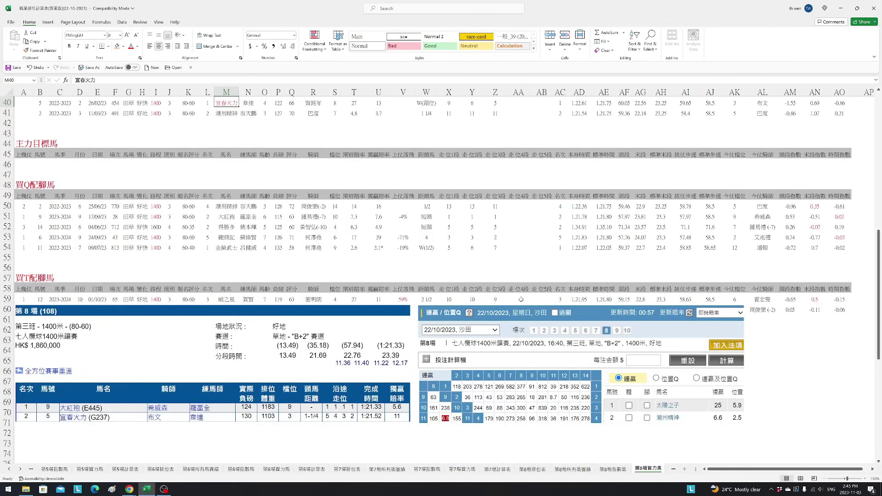
{"action": "scroll", "coordinate": [521, 299], "scroll_direction": "down", "scroll_amount": 6}
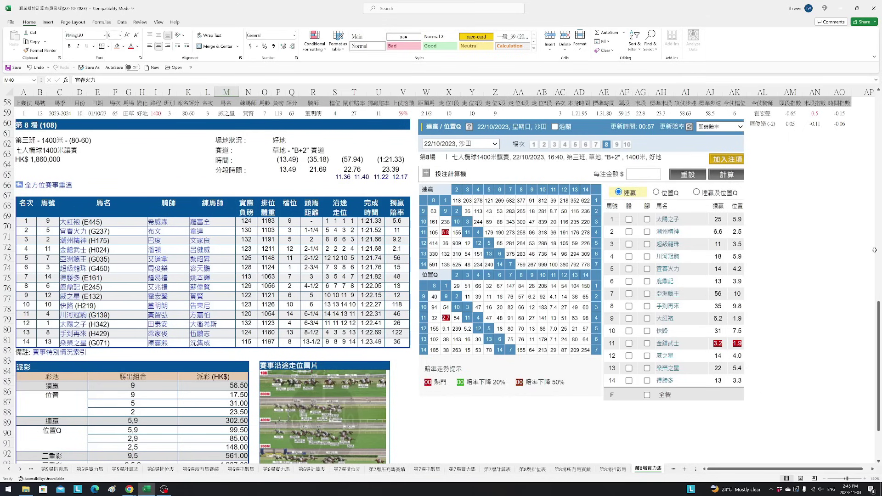
{"action": "left_click_drag", "start_coordinate": [878, 301], "coordinate": [878, 293]}
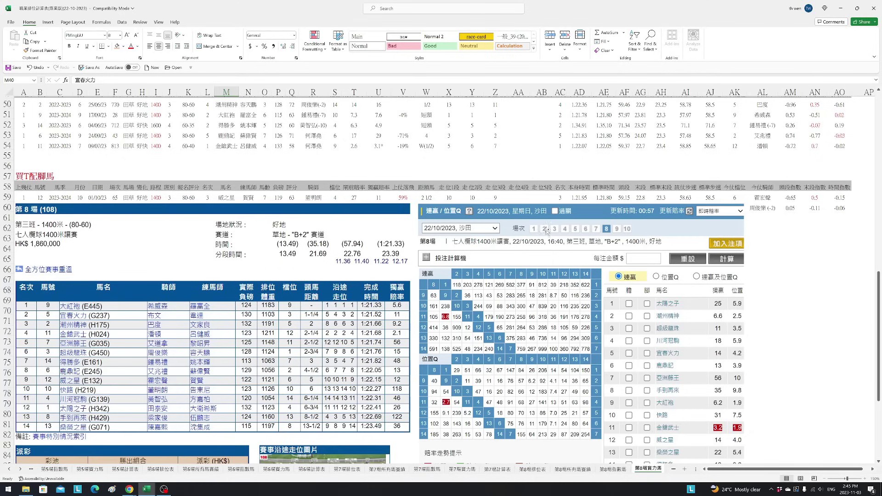
{"action": "left_click_drag", "start_coordinate": [879, 284], "coordinate": [878, 340]}
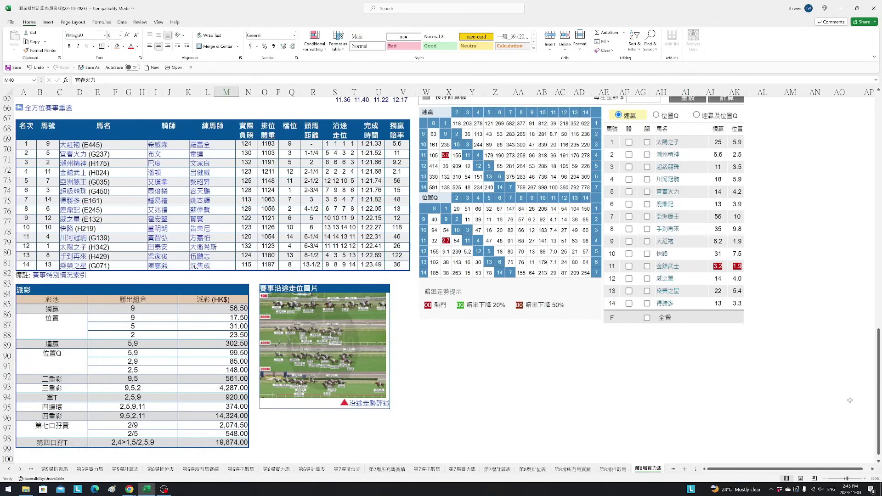
{"action": "scroll", "coordinate": [849, 401], "scroll_direction": "up", "scroll_amount": 20}
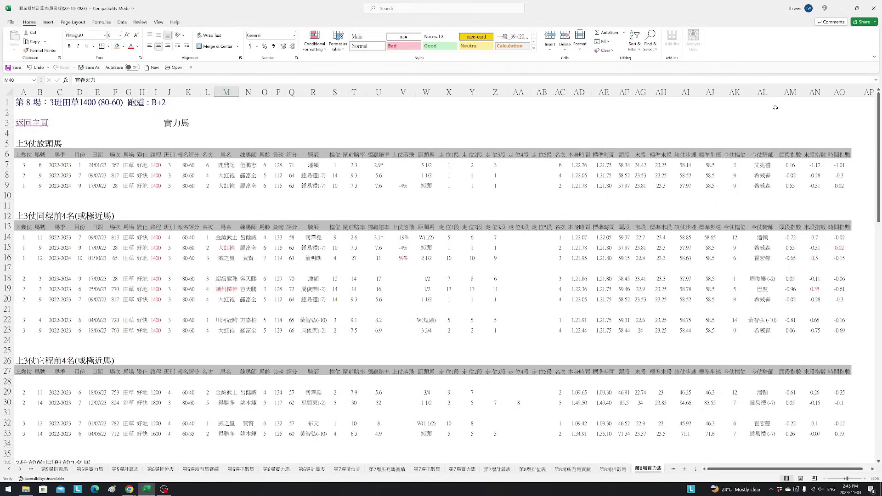
- Open 第10場實力馬 from the home sheet and check the running positions, 末段指數 and 時間指數 of the 上3仗放頭馬 horse in row 9
{"action": "left_click", "coordinate": [21, 123]}
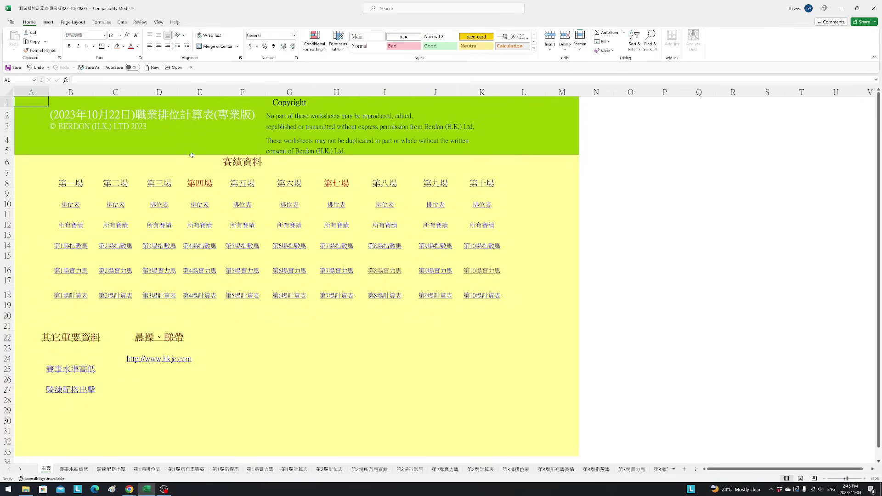
{"action": "left_click", "coordinate": [485, 272]}
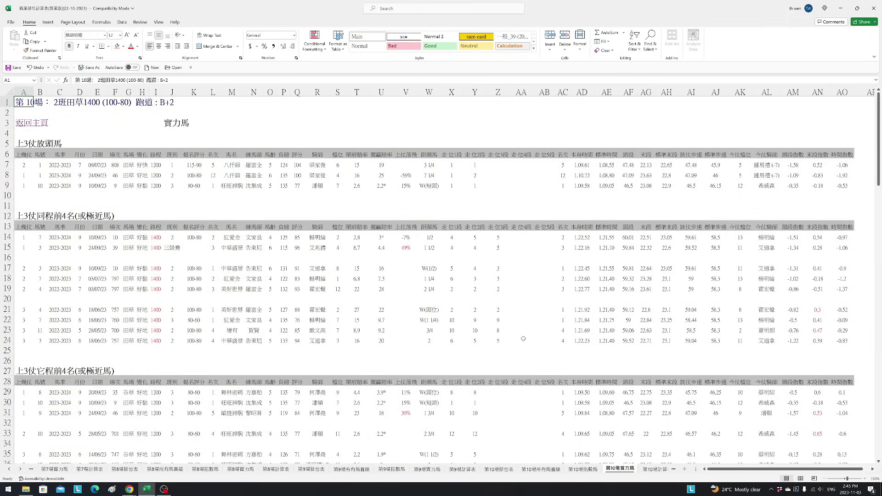
{"action": "scroll", "coordinate": [606, 364], "scroll_direction": "down", "scroll_amount": 2}
{"action": "scroll", "coordinate": [615, 362], "scroll_direction": "up", "scroll_amount": 1}
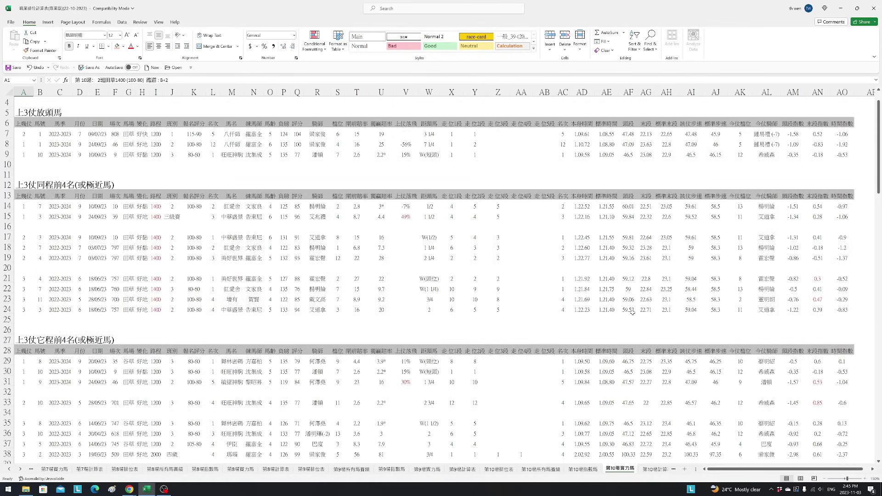
{"action": "left_click_drag", "start_coordinate": [452, 155], "coordinate": [581, 155]}
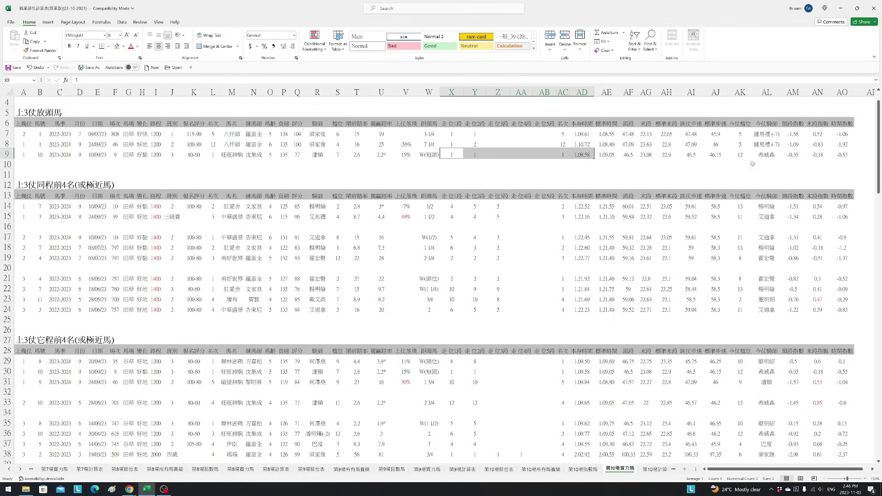
{"action": "left_click", "coordinate": [844, 155]}
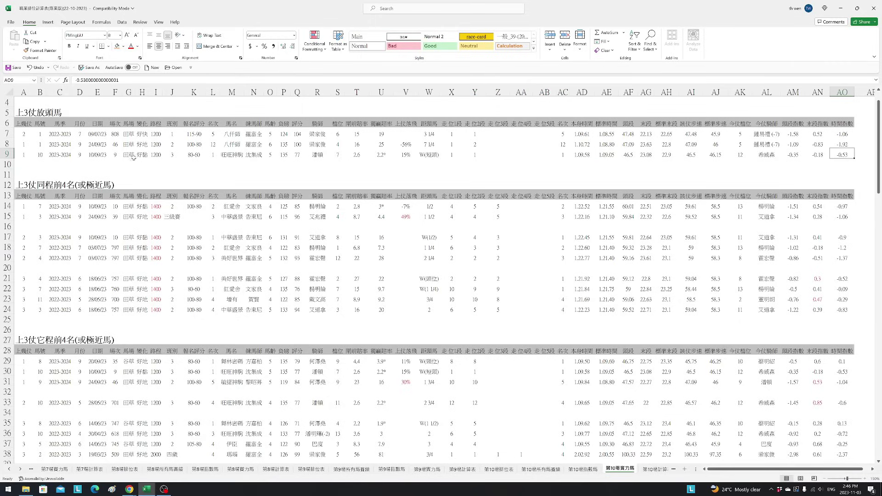
{"action": "left_click", "coordinate": [813, 153]}
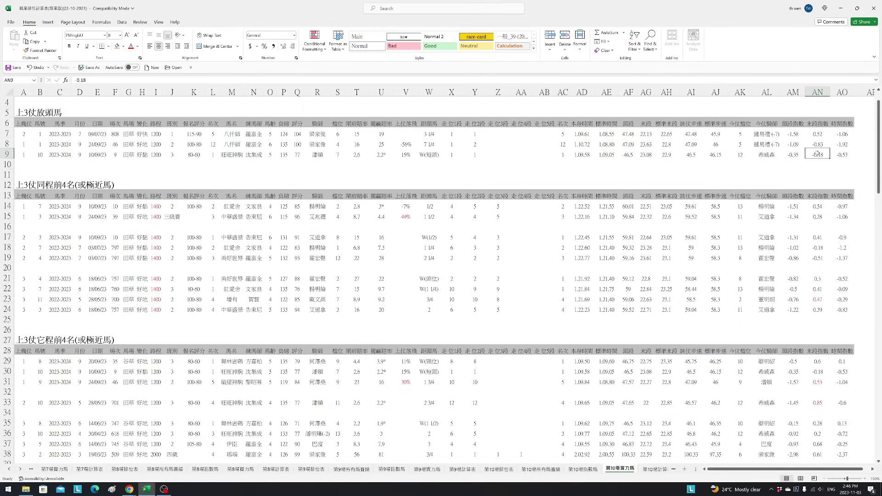
{"action": "left_click", "coordinate": [768, 171]}
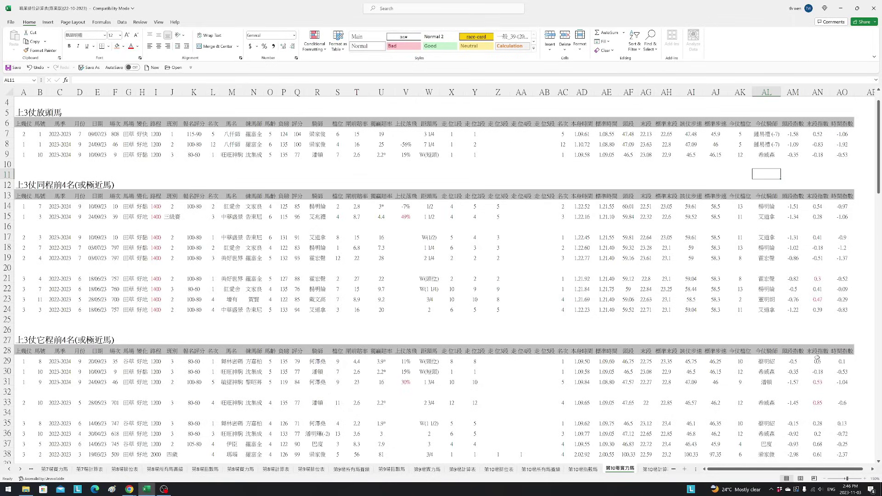
- Colour the horse names in M21 and M23 under 上3仗同程前4名 red
{"action": "scroll", "coordinate": [823, 354], "scroll_direction": "down", "scroll_amount": 1}
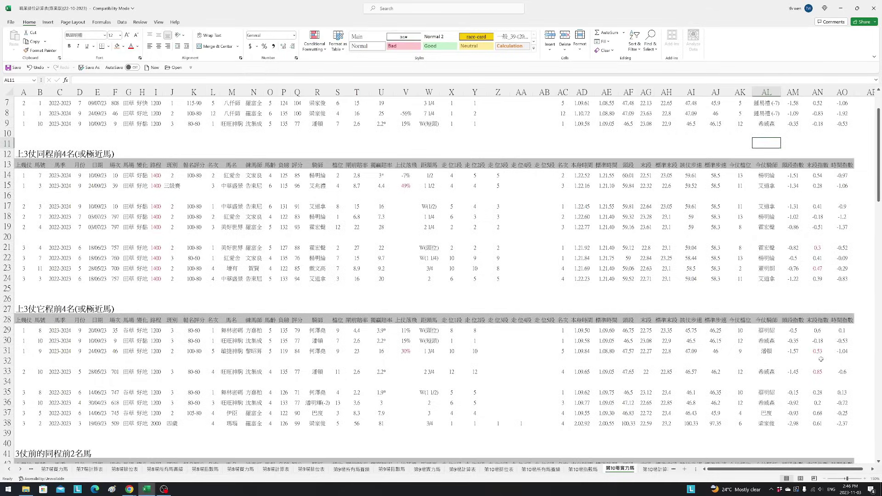
{"action": "left_click", "coordinate": [821, 247]}
{"action": "left_click", "coordinate": [234, 249]}
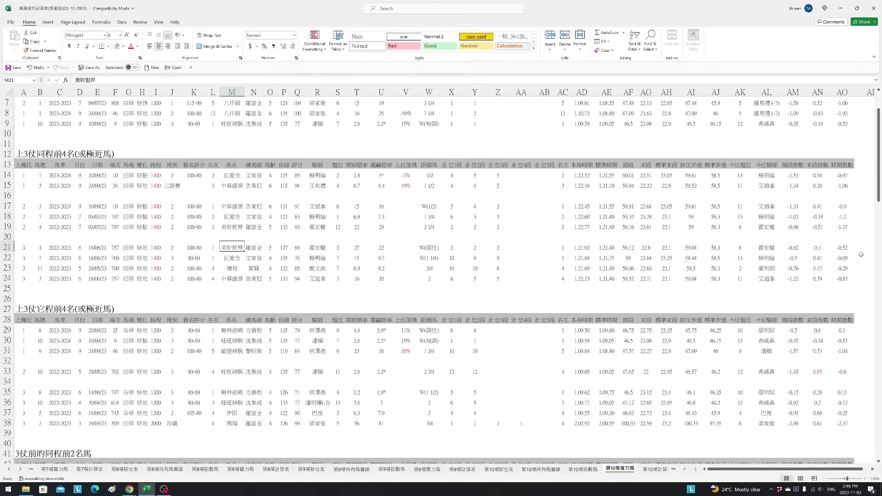
{"action": "left_click", "coordinate": [821, 247]}
{"action": "left_click", "coordinate": [228, 248]}
{"action": "left_click", "coordinate": [232, 268]}
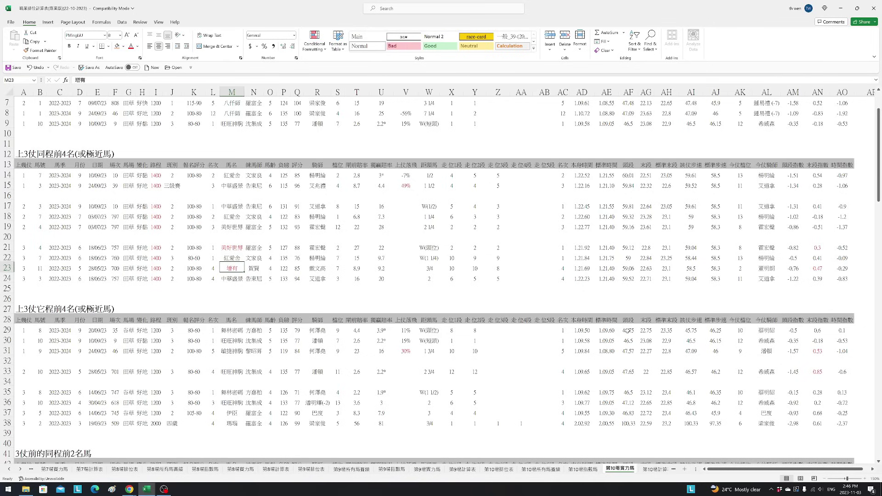
- Check the 末段指數, 今仗檔位 and 馬齡 of 敏捷神駒 in row 31 under 上3仗它程前4名
{"action": "scroll", "coordinate": [627, 330], "scroll_direction": "down", "scroll_amount": 2}
{"action": "scroll", "coordinate": [638, 336], "scroll_direction": "down", "scroll_amount": 2}
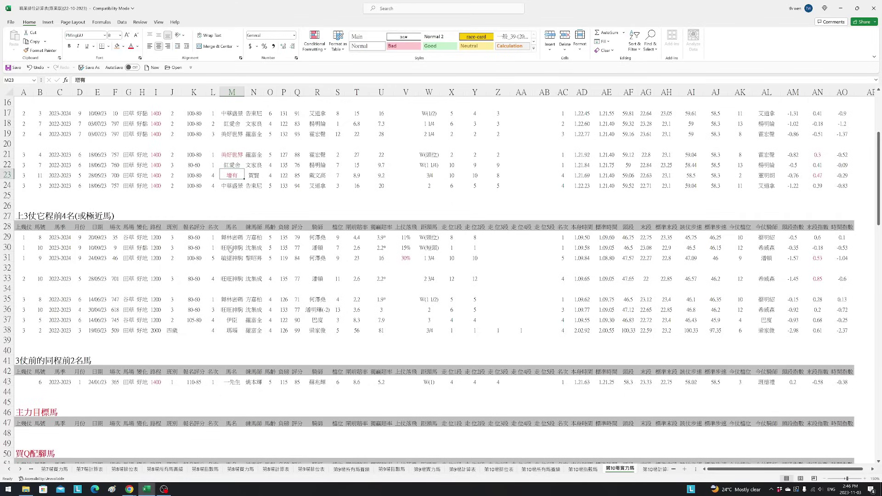
{"action": "left_click", "coordinate": [226, 258]}
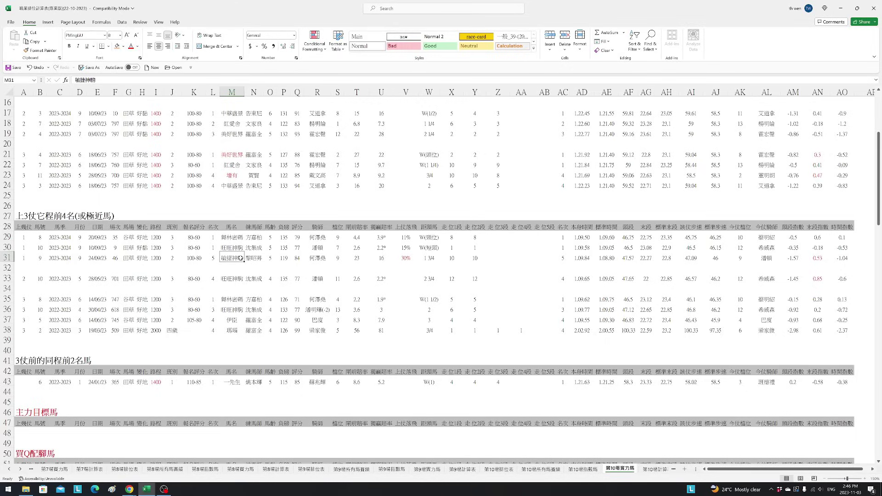
{"action": "left_click", "coordinate": [809, 257]}
{"action": "left_click", "coordinate": [741, 259]}
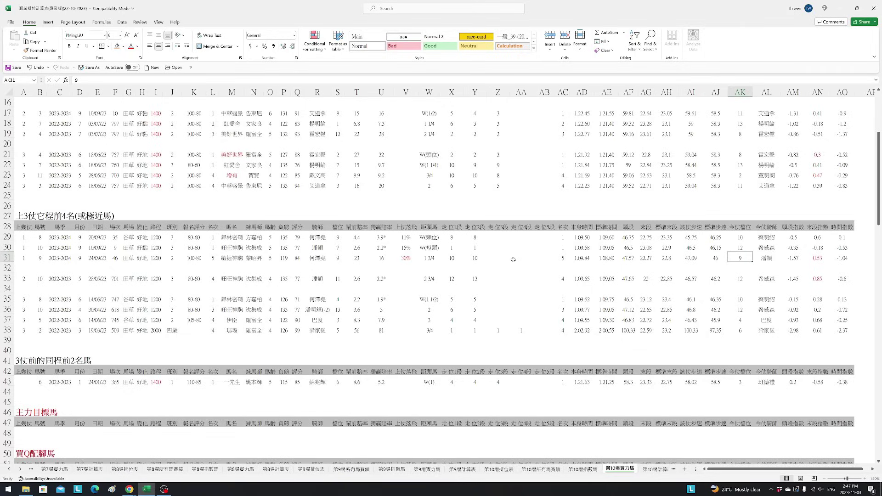
{"action": "left_click", "coordinate": [270, 259]}
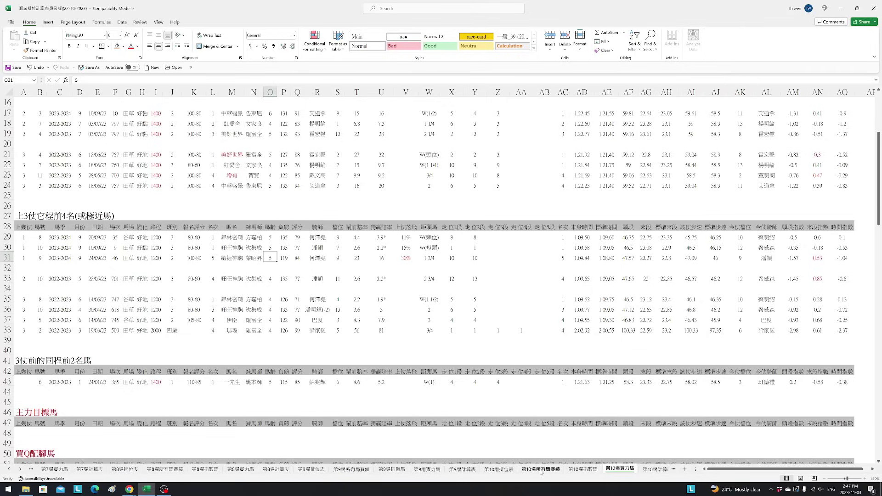
- On 第10場所有馬賽績, filter the 馬名 column to show only 敏捷神駒
{"action": "left_click", "coordinate": [541, 469]}
{"action": "left_click", "coordinate": [276, 125]}
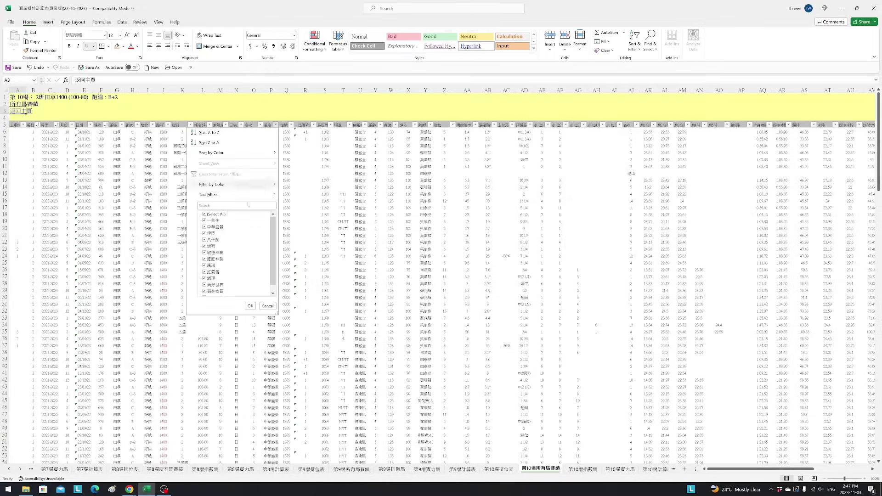
{"action": "left_click", "coordinate": [221, 214]}
{"action": "left_click", "coordinate": [214, 253]}
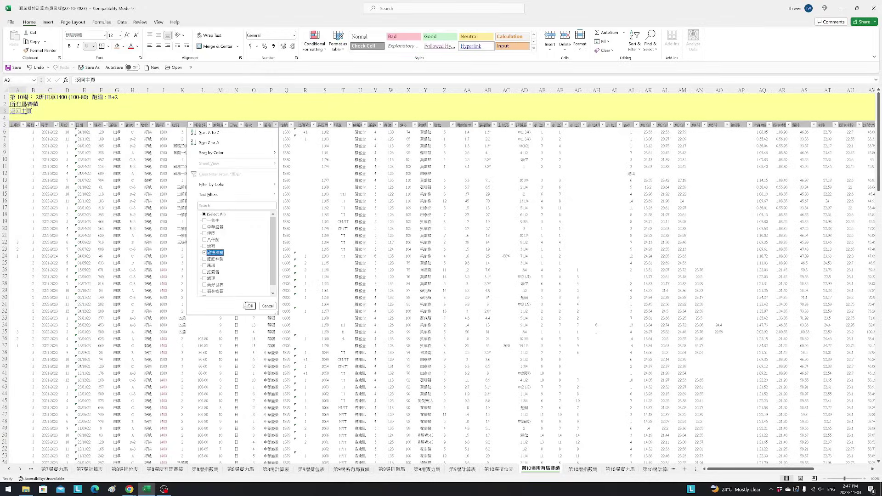
{"action": "left_click", "coordinate": [251, 306]}
- Enlarge the sheet and examine the past 敏捷神駒 runs in rows 134 to 140, including odds, running positions and sectional times
{"action": "left_click", "coordinate": [865, 479]}
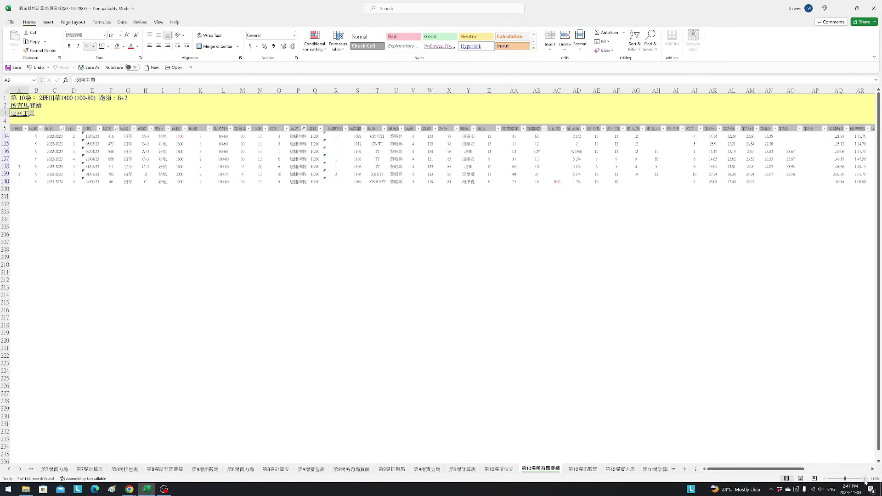
{"action": "left_click", "coordinate": [865, 478]}
{"action": "left_click", "coordinate": [865, 479]}
{"action": "left_click", "coordinate": [865, 479]}
{"action": "left_click", "coordinate": [865, 479]}
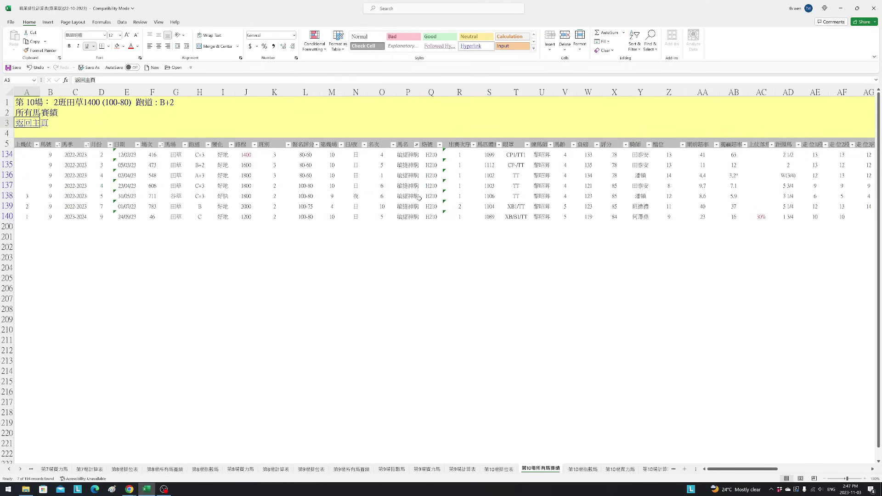
{"action": "left_click", "coordinate": [410, 175]}
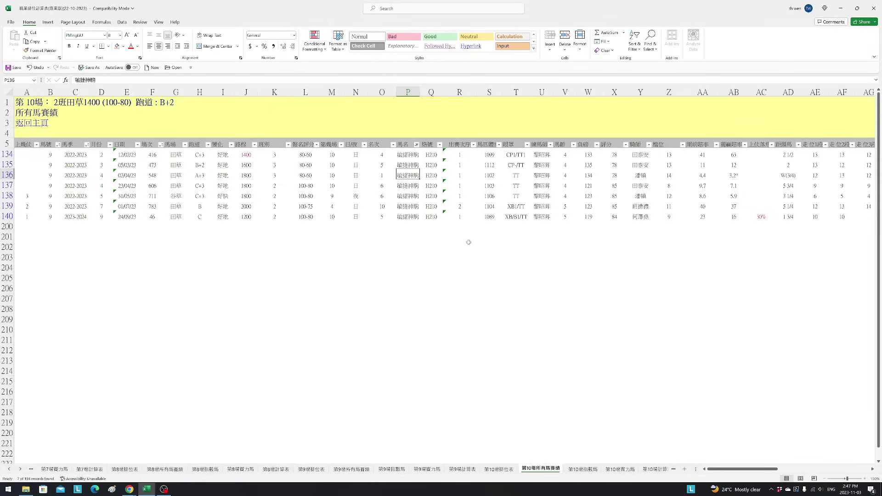
{"action": "left_click", "coordinate": [399, 218]}
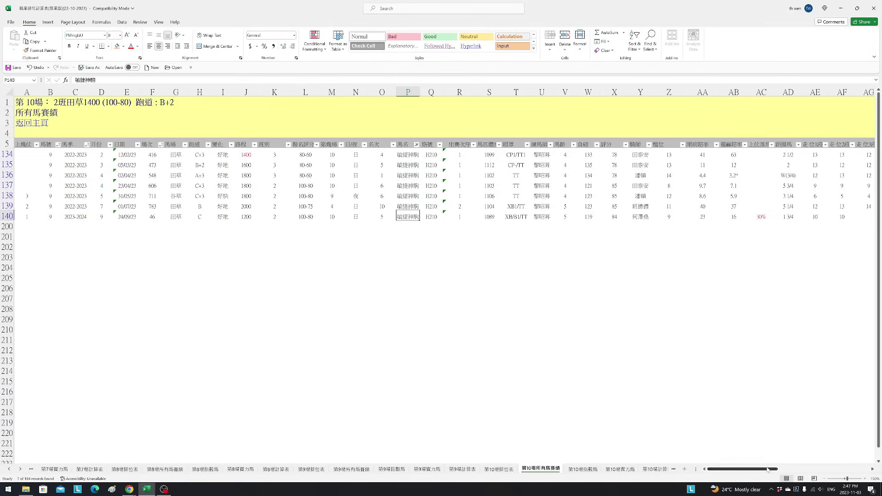
{"action": "left_click_drag", "start_coordinate": [768, 469], "coordinate": [813, 469]}
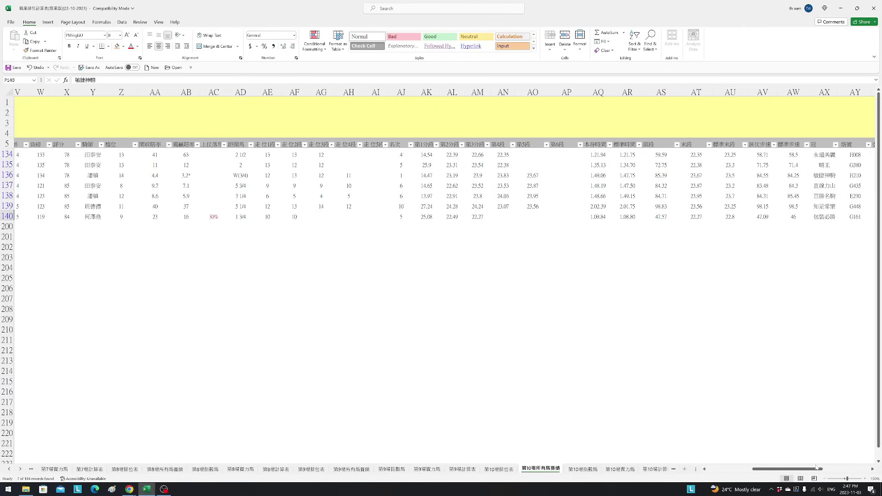
{"action": "left_click_drag", "start_coordinate": [817, 470], "coordinate": [710, 470]}
- On 第10場實力馬, recheck the 末段指數 of 敏捷神駒 in row 31 and colour its name in M31 red
{"action": "left_click", "coordinate": [620, 469]}
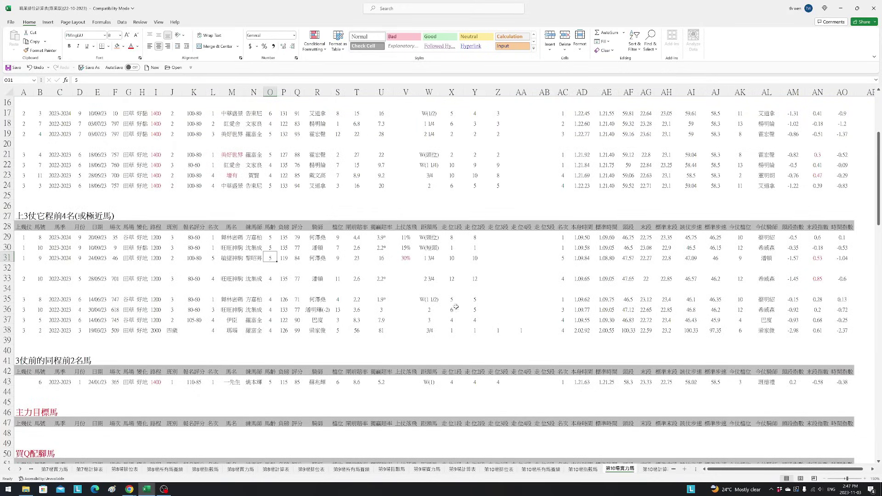
{"action": "left_click", "coordinate": [824, 258]}
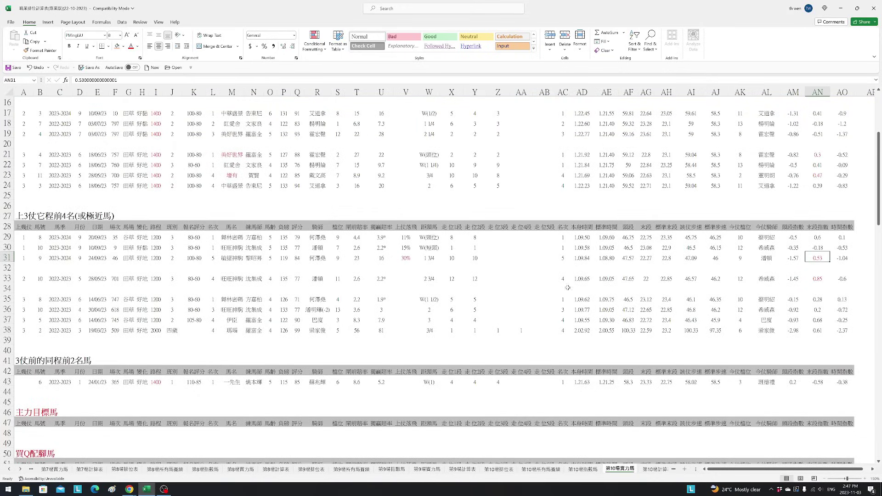
{"action": "left_click", "coordinate": [235, 260]}
{"action": "left_click", "coordinate": [131, 47]}
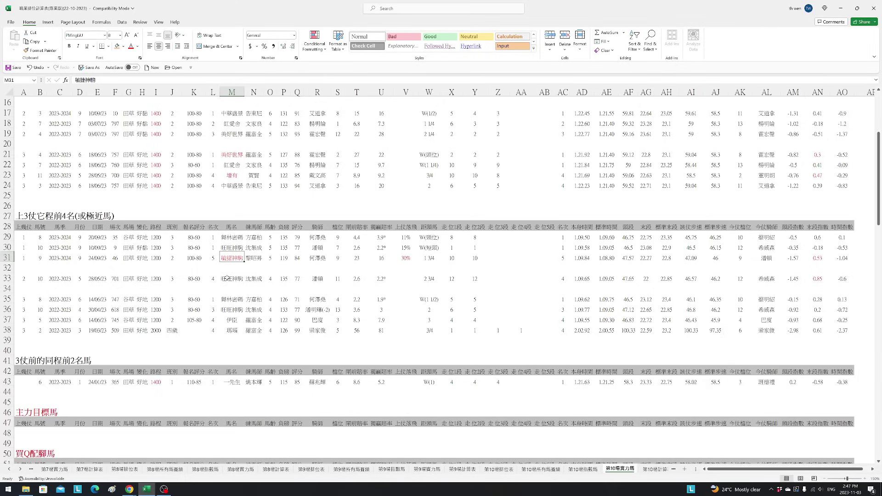
- Check the 馬齡, 末段指數 and 今仗檔位 of 旺旺神駒 in row 33 under 上3仗它程前4名
{"action": "left_click", "coordinate": [228, 278]}
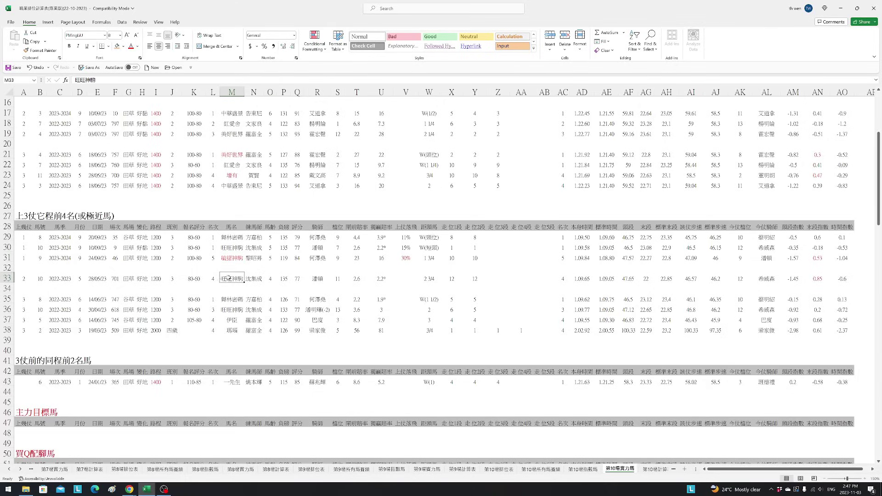
{"action": "left_click", "coordinate": [274, 281]}
{"action": "left_click", "coordinate": [225, 280]}
{"action": "left_click", "coordinate": [822, 277]}
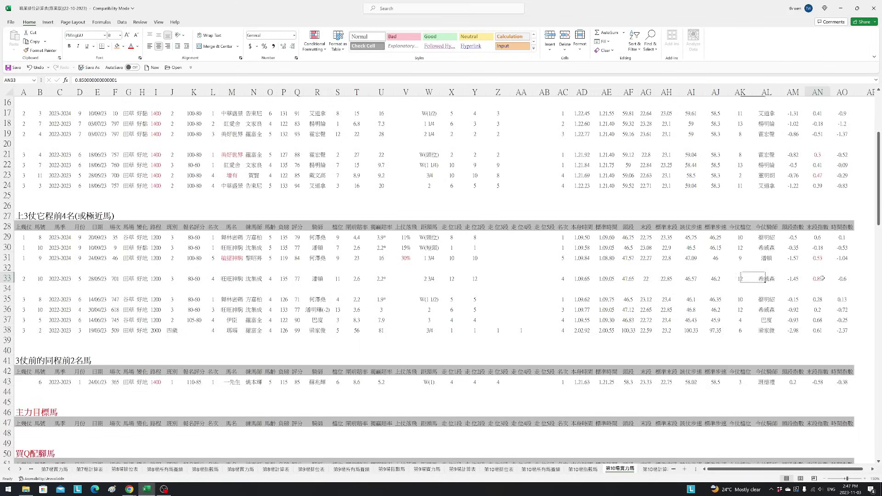
{"action": "left_click", "coordinate": [743, 279]}
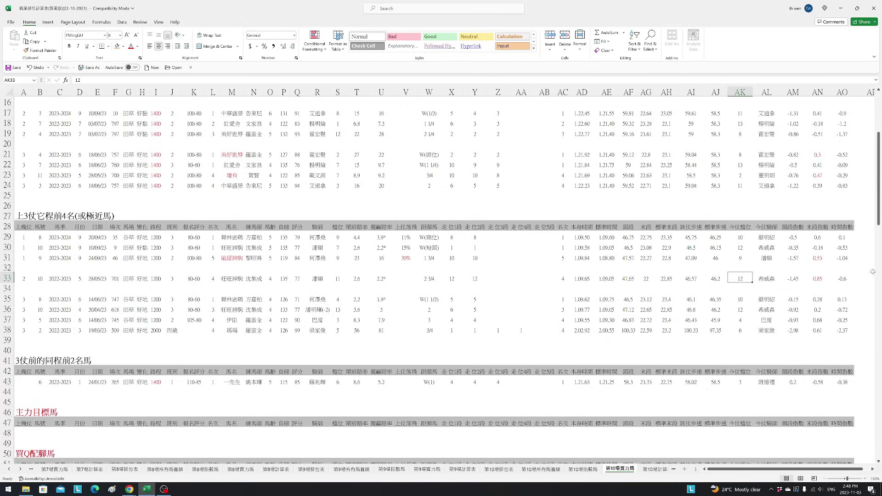
- Review the 旺旺神駒 run in row 9 under 上3仗放頭馬 and colour the horse's name in M33 red
{"action": "left_click_drag", "start_coordinate": [878, 214], "coordinate": [878, 175]}
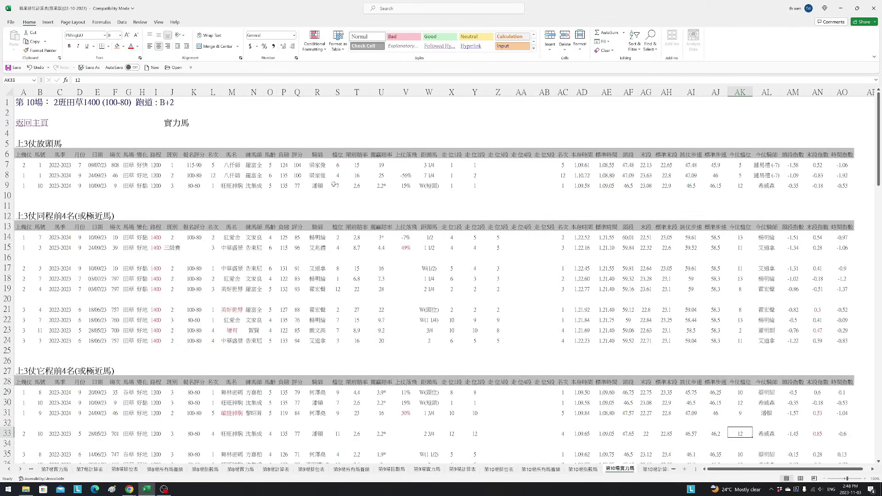
{"action": "left_click_drag", "start_coordinate": [234, 185], "coordinate": [592, 186]}
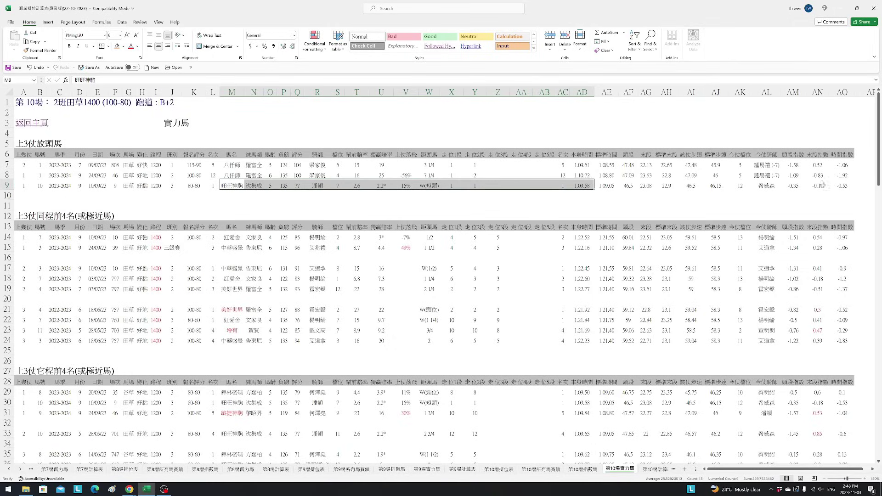
{"action": "left_click_drag", "start_coordinate": [878, 180], "coordinate": [878, 241]}
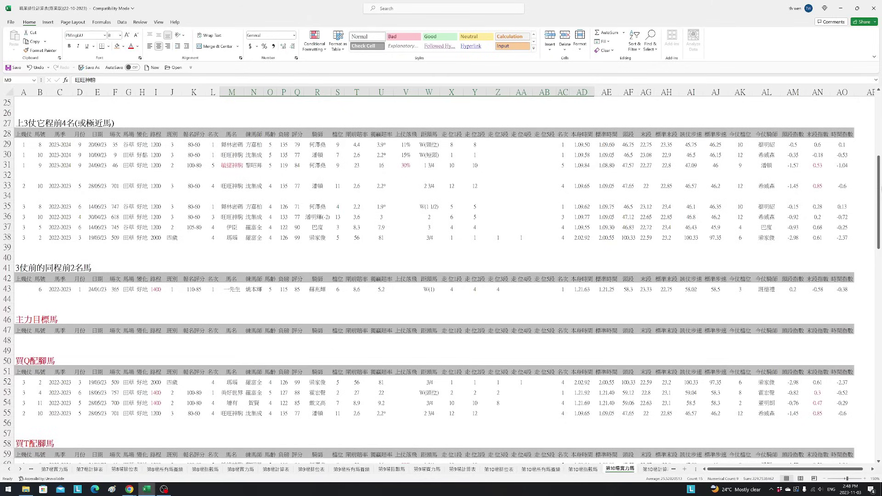
{"action": "left_click_drag", "start_coordinate": [879, 188], "coordinate": [861, 184]}
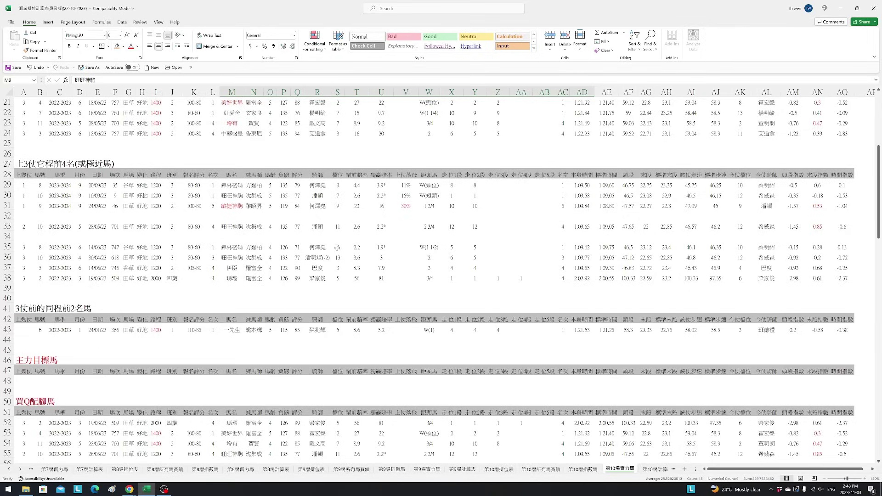
{"action": "left_click", "coordinate": [232, 224]}
{"action": "left_click", "coordinate": [131, 46]}
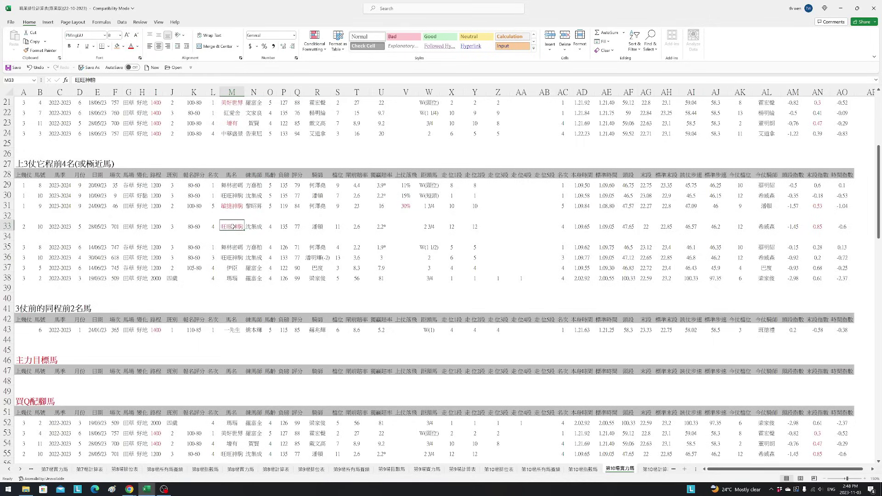
- Move the 連贏/位置Q odds picture up beside the race 10 results table, level with its heading
{"action": "scroll", "coordinate": [466, 223], "scroll_direction": "up", "scroll_amount": 7}
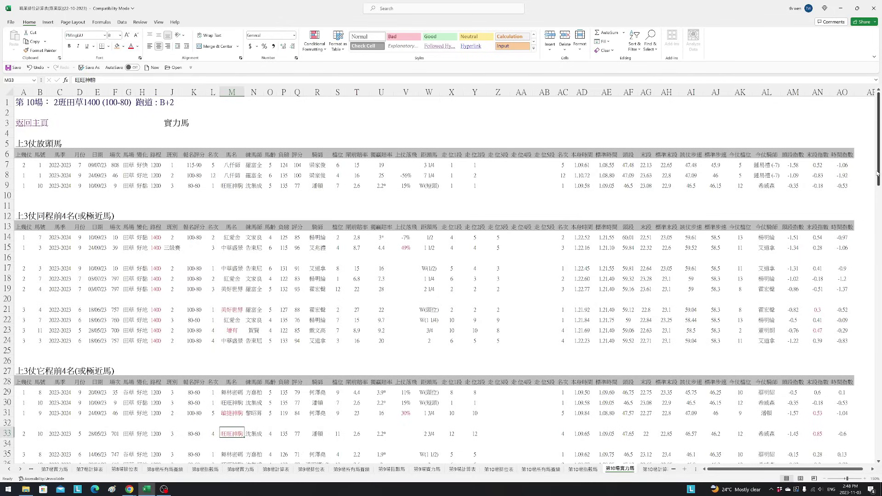
{"action": "left_click_drag", "start_coordinate": [878, 174], "coordinate": [879, 204]}
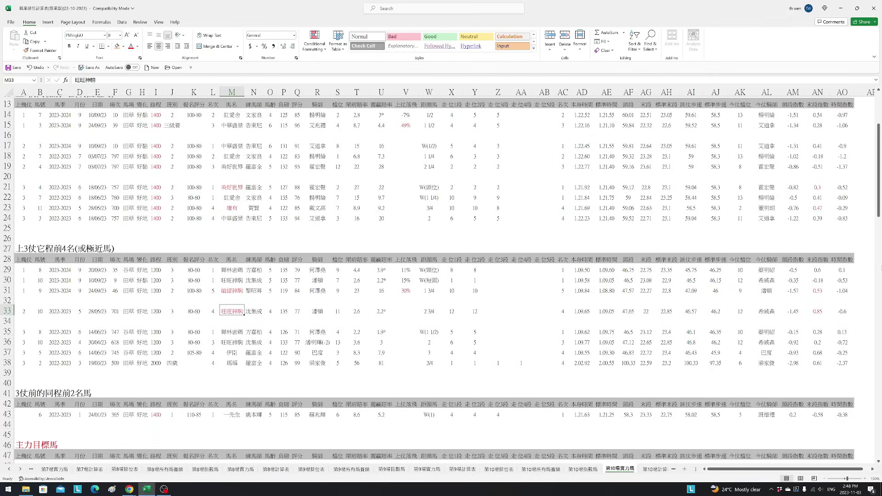
{"action": "left_click_drag", "start_coordinate": [877, 193], "coordinate": [877, 296]}
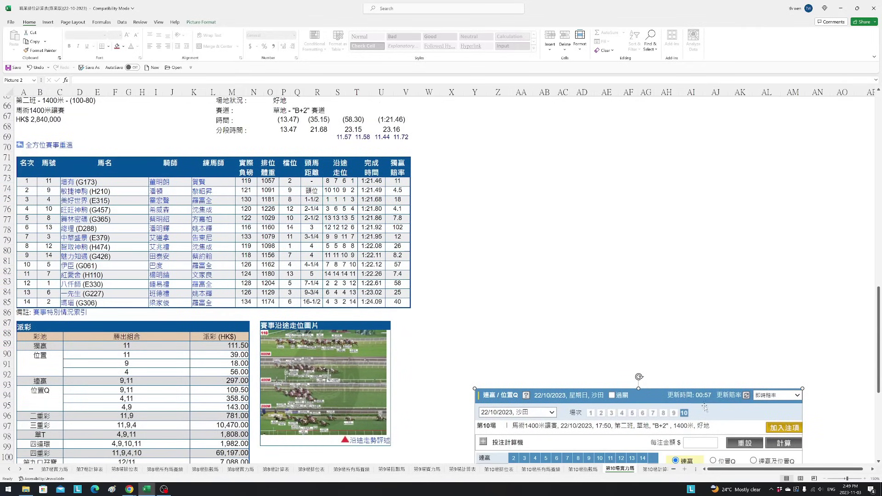
{"action": "left_click_drag", "start_coordinate": [683, 261], "coordinate": [673, 138]}
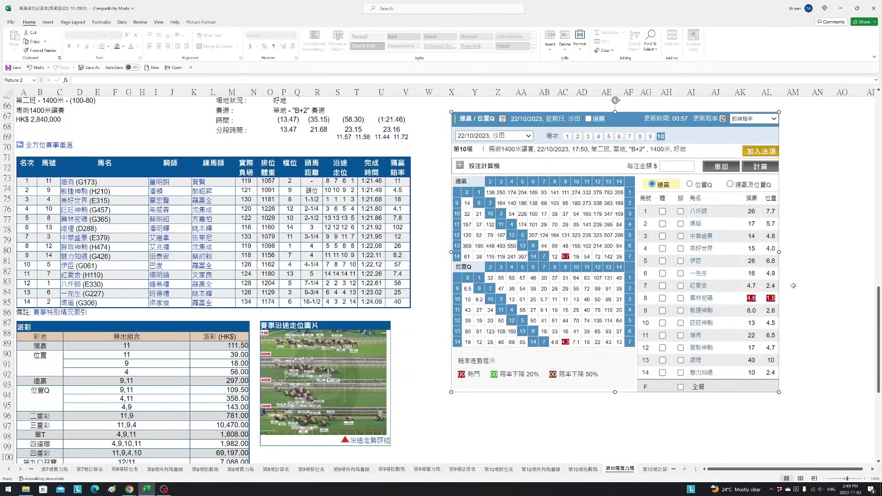
{"action": "left_click_drag", "start_coordinate": [731, 280], "coordinate": [728, 267]}
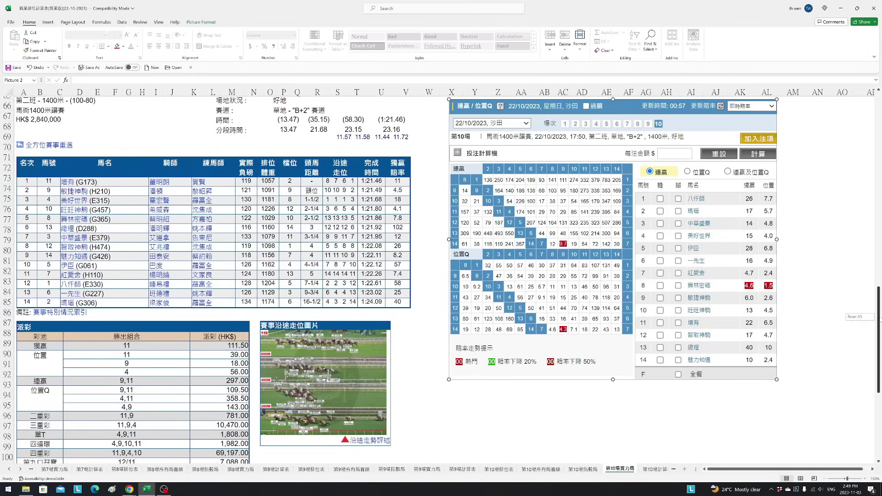
{"action": "scroll", "coordinate": [872, 315], "scroll_direction": "up", "scroll_amount": 1}
{"action": "left_click_drag", "start_coordinate": [722, 295], "coordinate": [709, 279]}
{"action": "left_click_drag", "start_coordinate": [879, 343], "coordinate": [879, 336]}
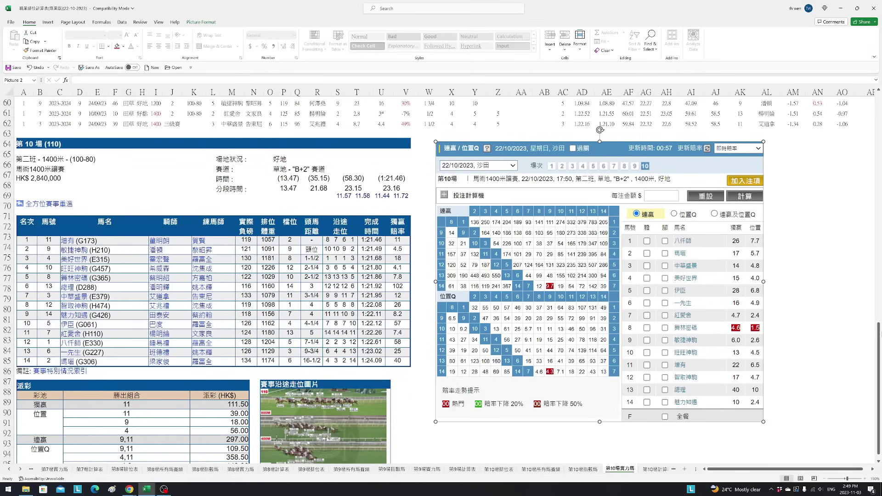
- Compare the race 10 results, dividends and odds with the horses listed under 買Q配腳馬 and 買T配腳馬
{"action": "scroll", "coordinate": [796, 406], "scroll_direction": "down", "scroll_amount": 1}
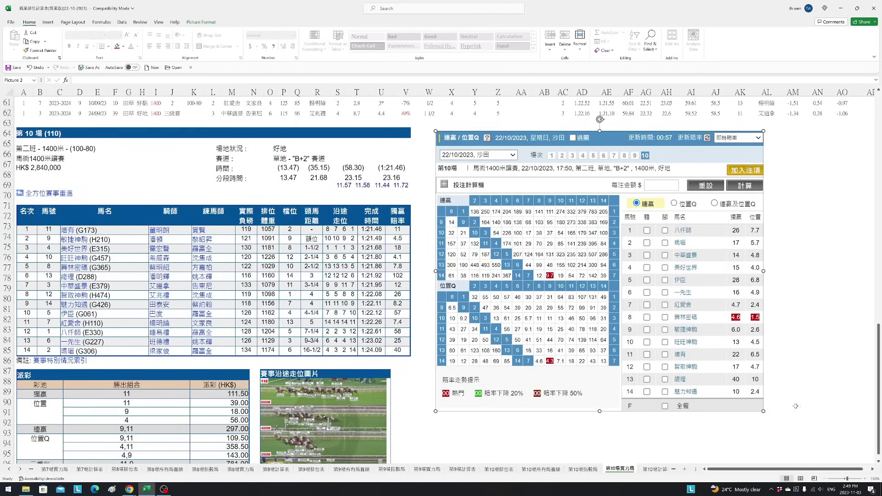
{"action": "scroll", "coordinate": [224, 407], "scroll_direction": "down", "scroll_amount": 3}
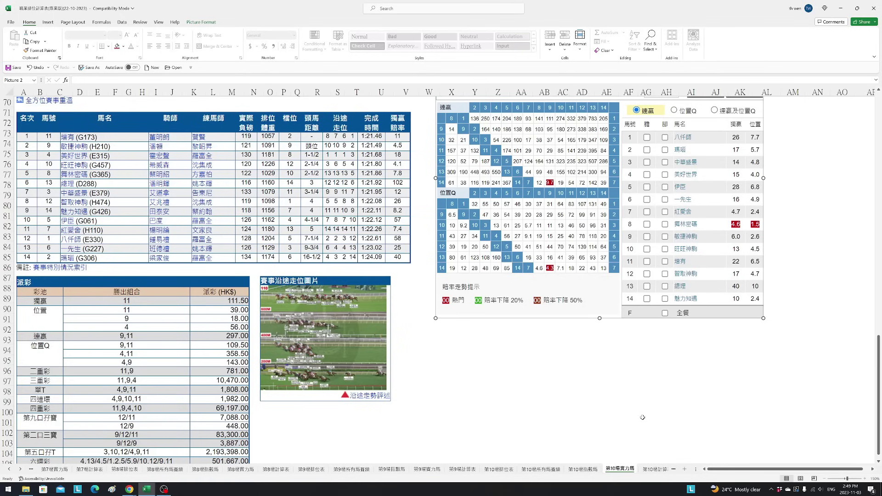
{"action": "scroll", "coordinate": [649, 412], "scroll_direction": "up", "scroll_amount": 1}
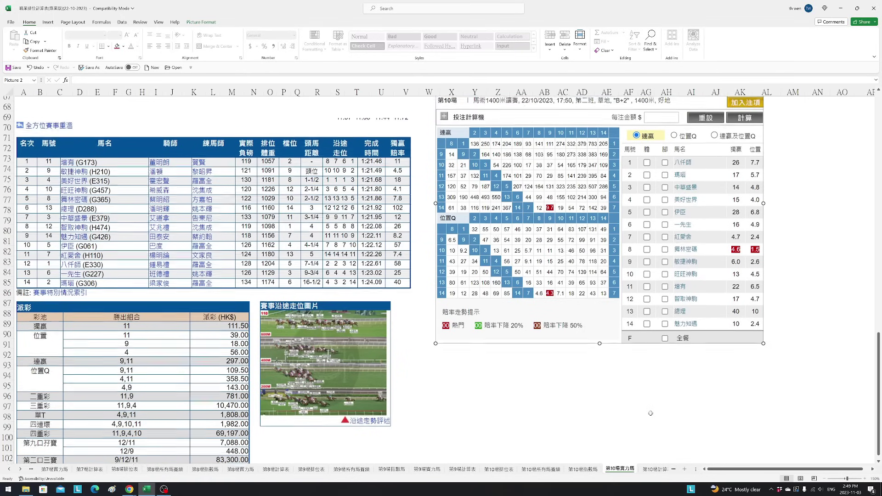
{"action": "scroll", "coordinate": [650, 413], "scroll_direction": "up", "scroll_amount": 4}
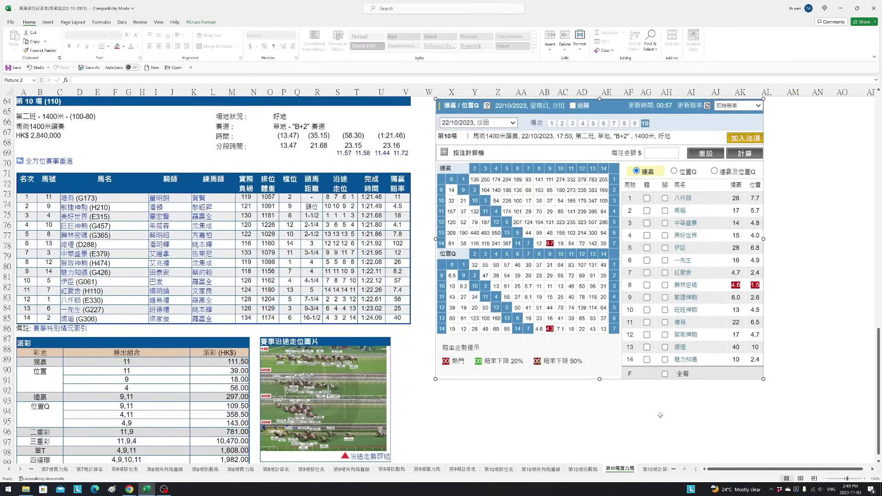
{"action": "scroll", "coordinate": [498, 347], "scroll_direction": "up", "scroll_amount": 4}
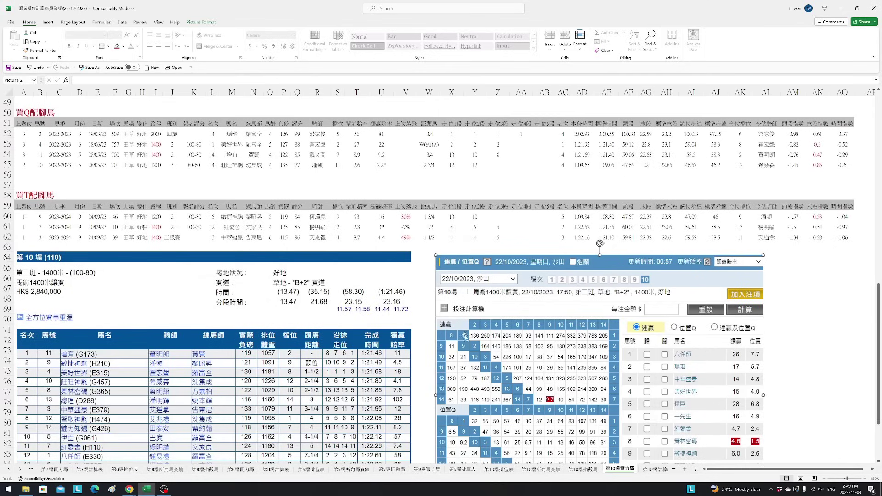
{"action": "left_click_drag", "start_coordinate": [233, 202], "coordinate": [241, 227]}
{"action": "left_click", "coordinate": [230, 279]}
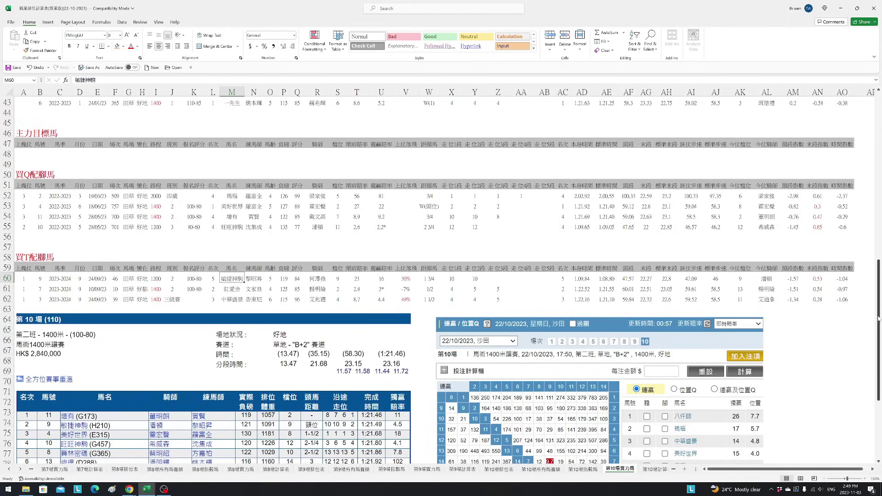
- Review the red-marked horses under 上3仗它程前4名 against the race 10 finishing order and 派彩 table
{"action": "left_click_drag", "start_coordinate": [878, 319], "coordinate": [880, 244]}
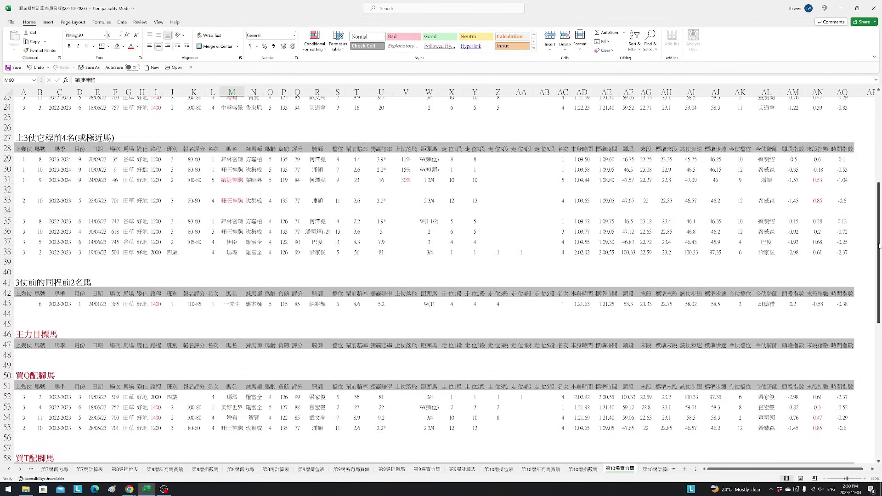
{"action": "left_click_drag", "start_coordinate": [879, 246], "coordinate": [878, 272]}
{"action": "left_click_drag", "start_coordinate": [878, 243], "coordinate": [878, 283]}
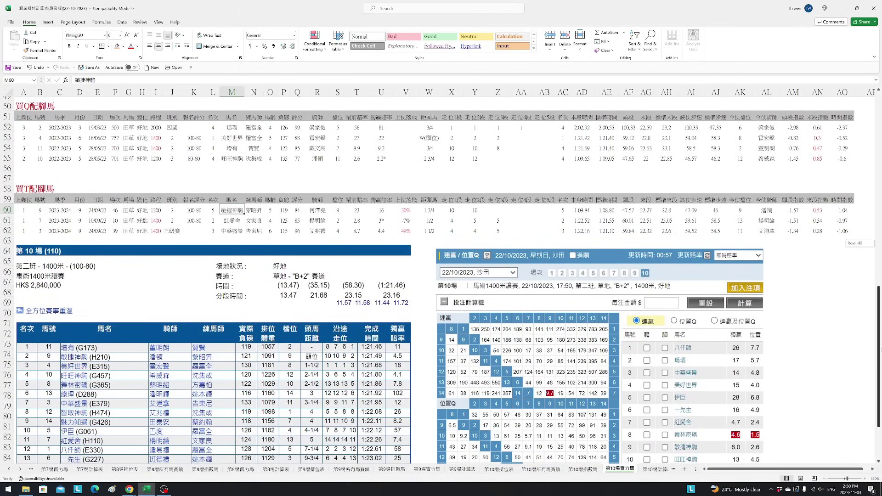
{"action": "left_click_drag", "start_coordinate": [878, 283], "coordinate": [878, 304]}
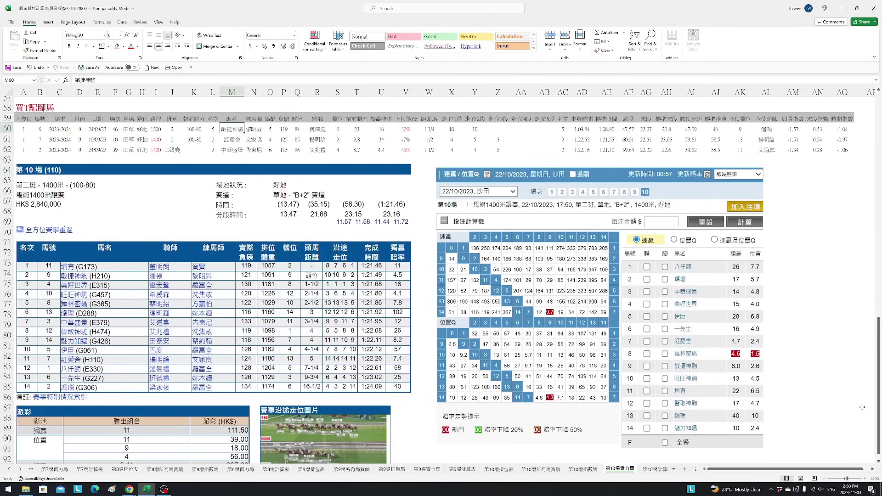
{"action": "scroll", "coordinate": [859, 397], "scroll_direction": "down", "scroll_amount": 1}
{"action": "scroll", "coordinate": [858, 397], "scroll_direction": "down", "scroll_amount": 3}
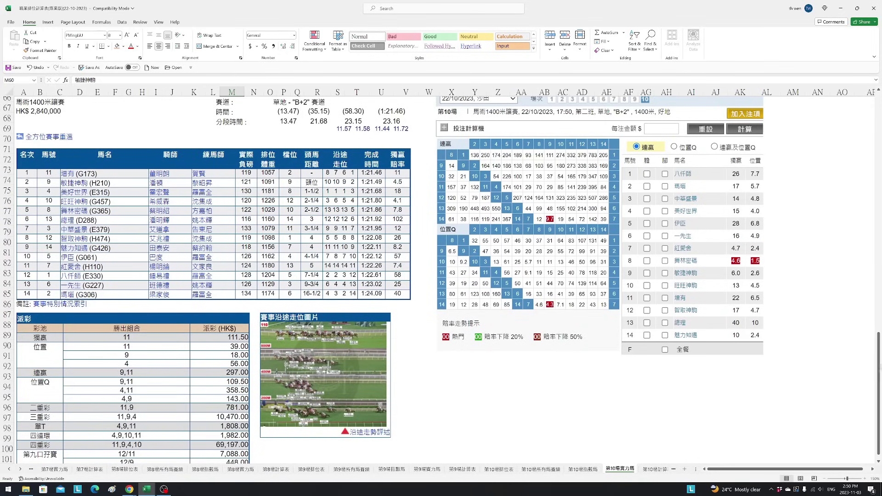
{"action": "left_click_drag", "start_coordinate": [877, 378], "coordinate": [877, 99]}
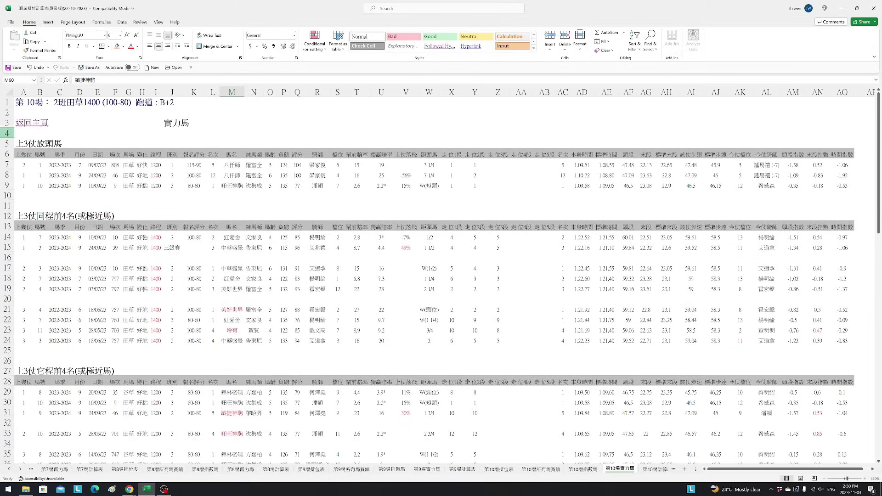
- Return to the main page, open 第8場實力馬 and examine the race 8 results and dividends
{"action": "left_click", "coordinate": [17, 119]}
{"action": "left_click", "coordinate": [382, 271]}
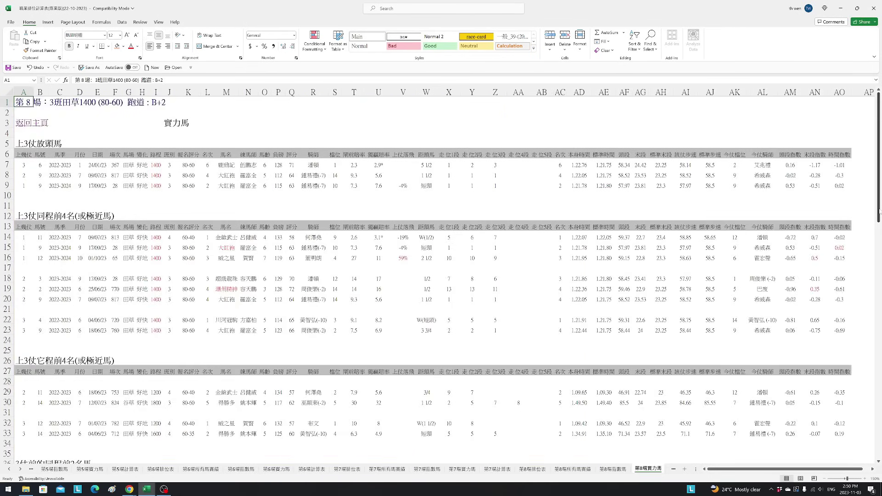
{"action": "left_click_drag", "start_coordinate": [877, 204], "coordinate": [878, 425]}
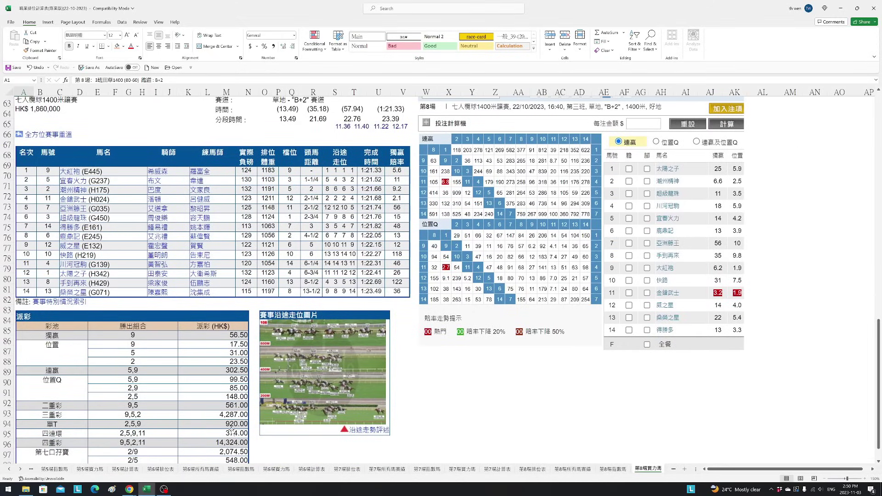
{"action": "left_click_drag", "start_coordinate": [878, 384], "coordinate": [878, 338]}
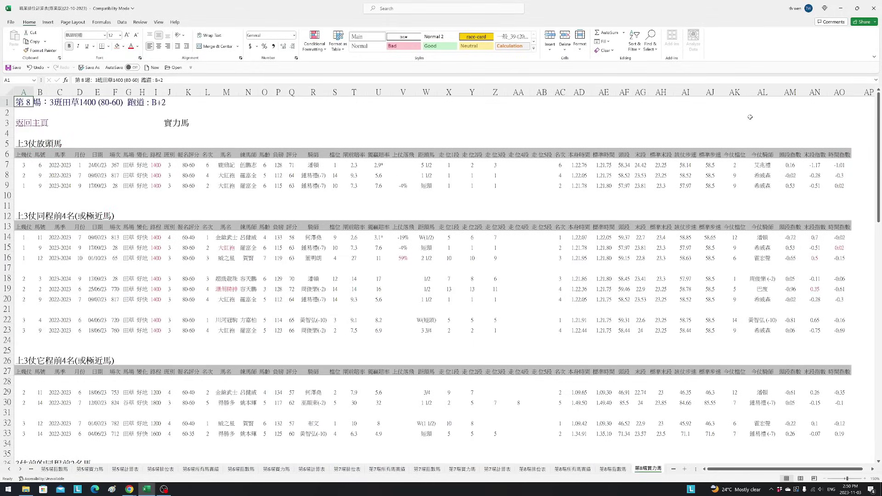
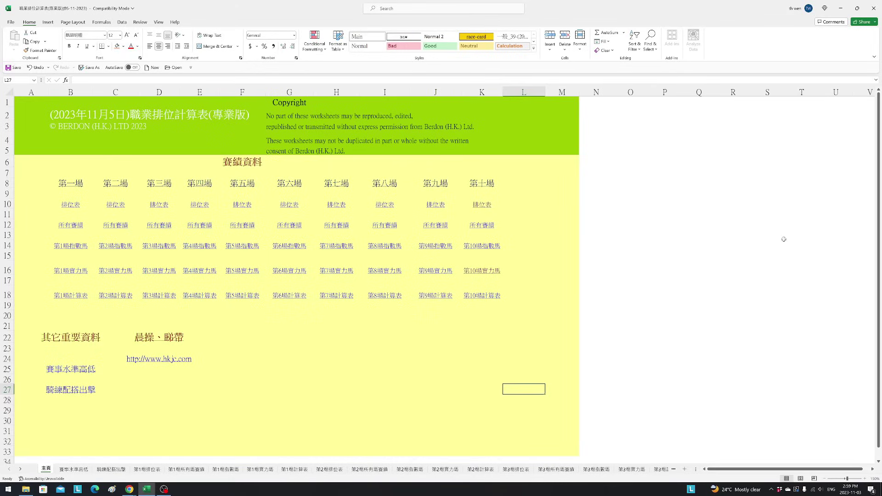
- In the 5 November 2023 workbook, examine the race 10 排位表 and predicted early positions, and return to the main page
{"action": "left_click", "coordinate": [483, 206]}
{"action": "left_click", "coordinate": [483, 207]}
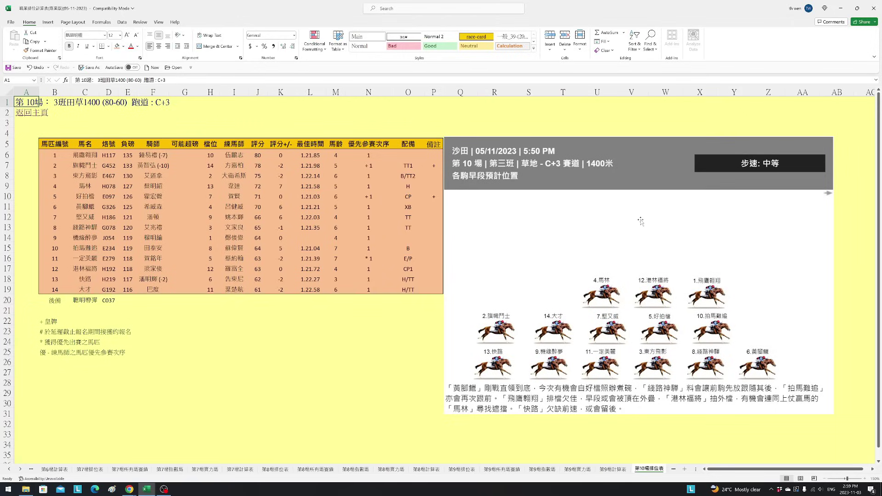
{"action": "left_click", "coordinate": [236, 373]}
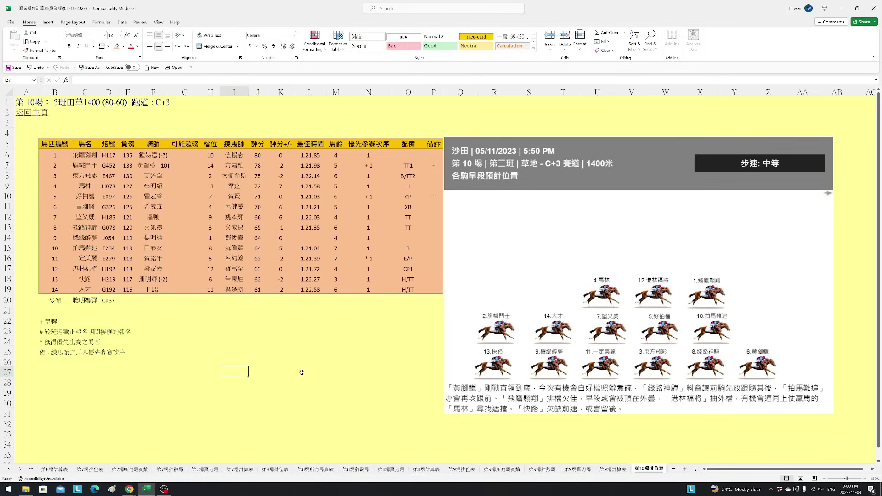
{"action": "left_click", "coordinate": [21, 115]}
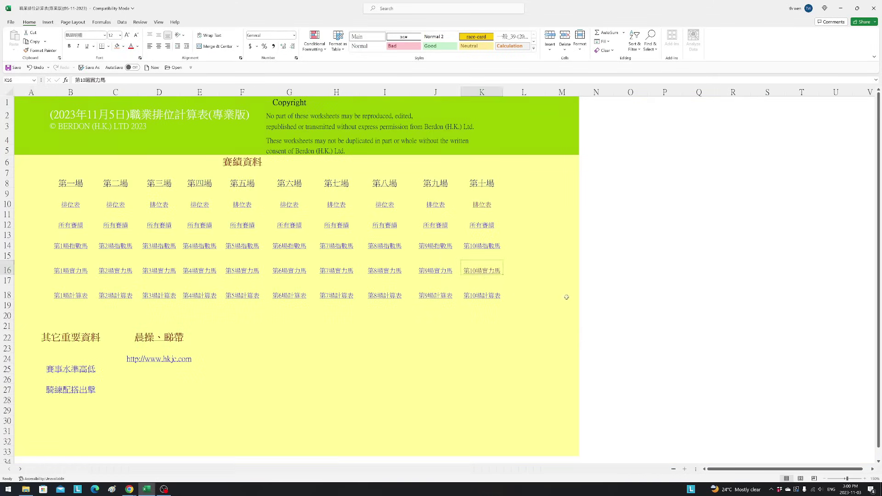
- Go to the race 10 實力馬 sheet and examine horse 6's 時間指數 under 上3仗放頭馬 and 上3仗同程前4名
{"action": "key", "text": "alt+Left"}
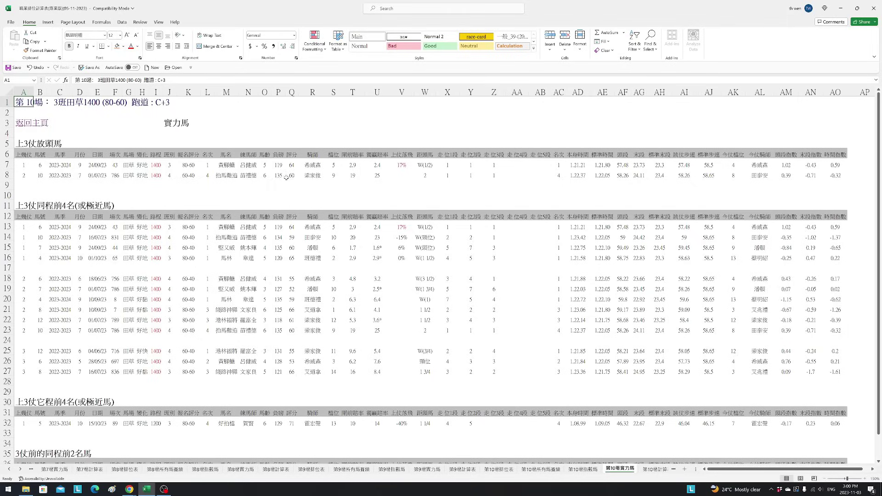
{"action": "left_click", "coordinate": [227, 166]}
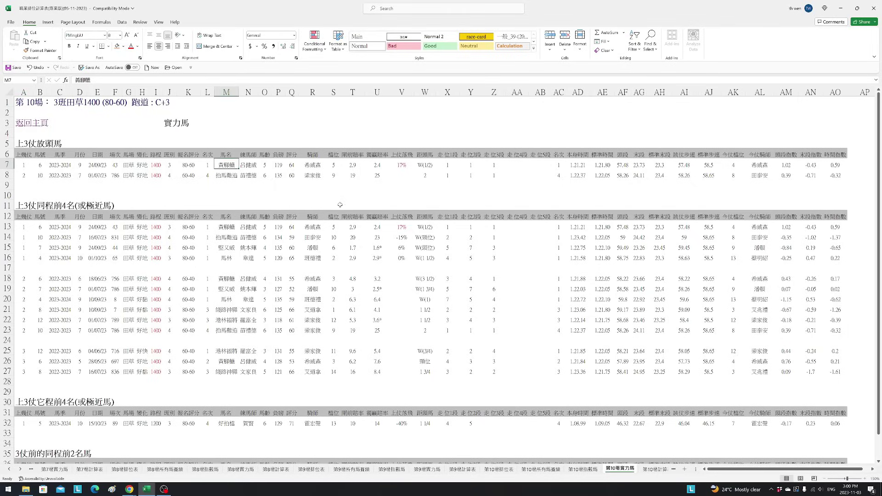
{"action": "left_click", "coordinate": [835, 165]}
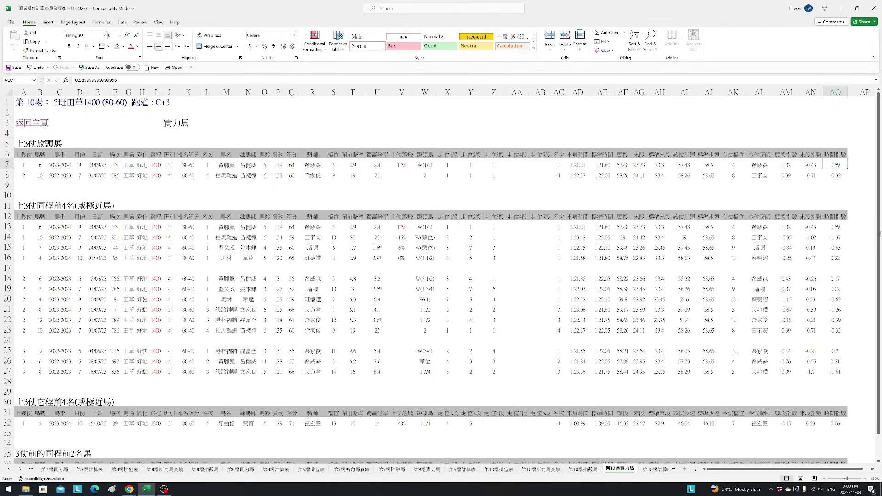
{"action": "left_click", "coordinate": [835, 226]}
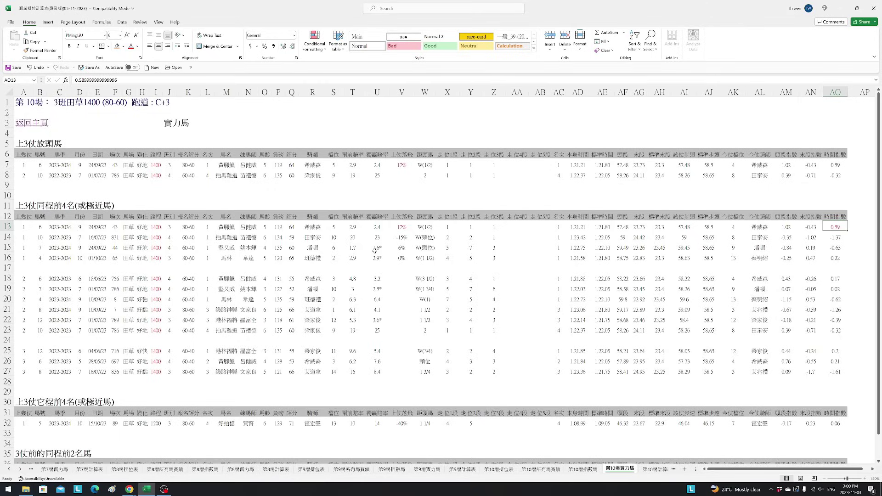
{"action": "left_click", "coordinate": [225, 228]}
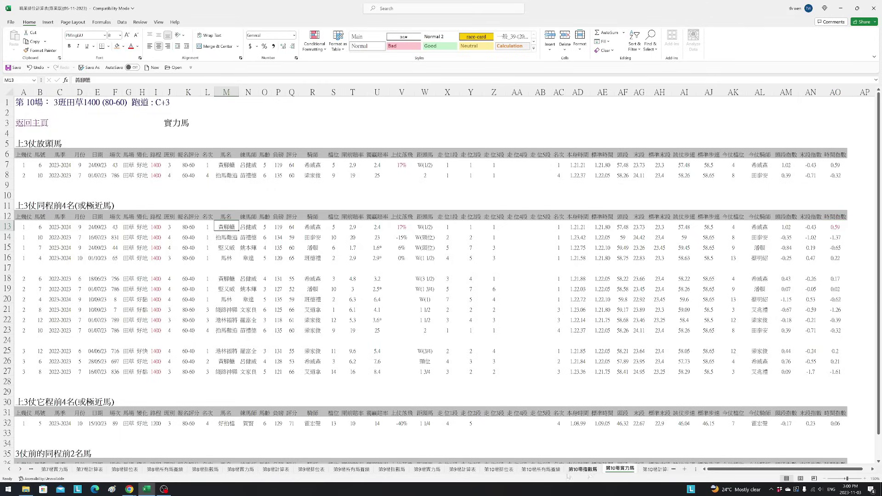
- Filter the 馬名 column of the race 10 所有馬賽績 sheet to show only 黃腳鱲
{"action": "left_click", "coordinate": [540, 468]}
{"action": "left_click", "coordinate": [417, 114]}
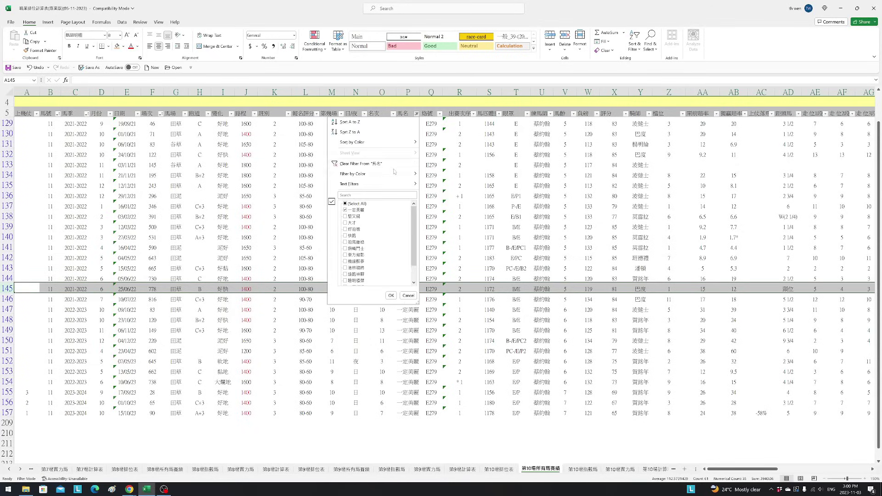
{"action": "left_click", "coordinate": [357, 204]}
{"action": "scroll", "coordinate": [382, 265], "scroll_direction": "down", "scroll_amount": 2}
{"action": "left_click", "coordinate": [357, 280]}
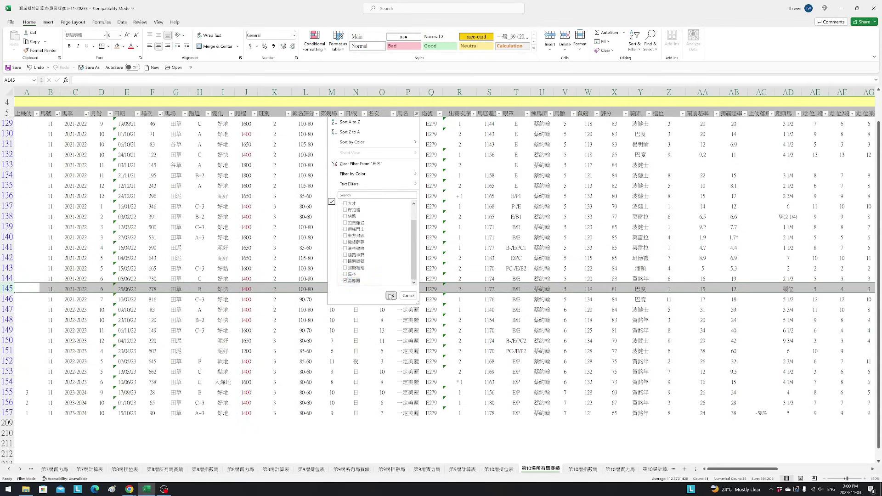
{"action": "left_click", "coordinate": [391, 295]}
- Examine 黃腳鱲's recent starts, including the 頭段指數 and 時間指數 of the last two runs
{"action": "left_click_drag", "start_coordinate": [459, 319], "coordinate": [489, 319]}
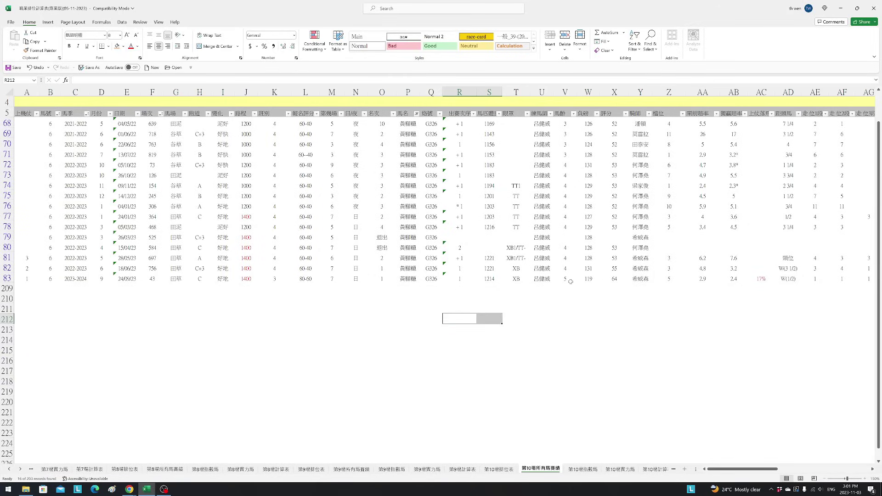
{"action": "left_click", "coordinate": [7, 237]}
{"action": "left_click_drag", "start_coordinate": [5, 216], "coordinate": [29, 276]}
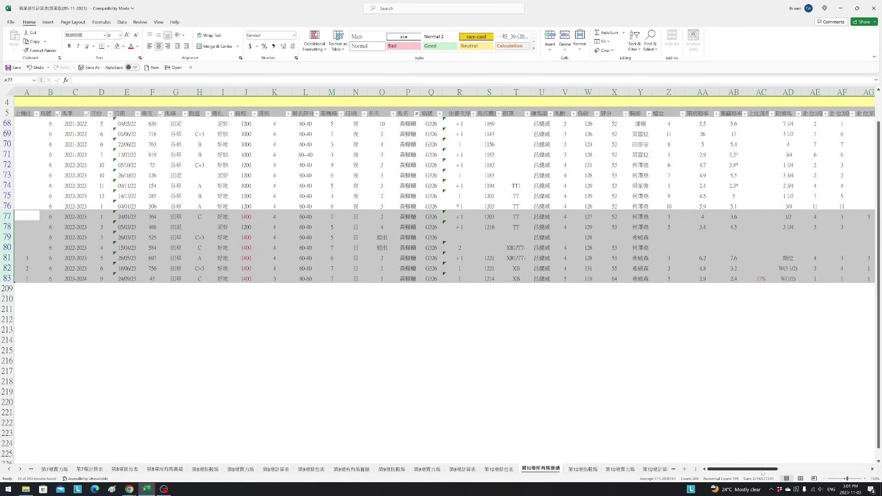
{"action": "left_click_drag", "start_coordinate": [763, 472], "coordinate": [853, 469]}
{"action": "left_click", "coordinate": [788, 268]}
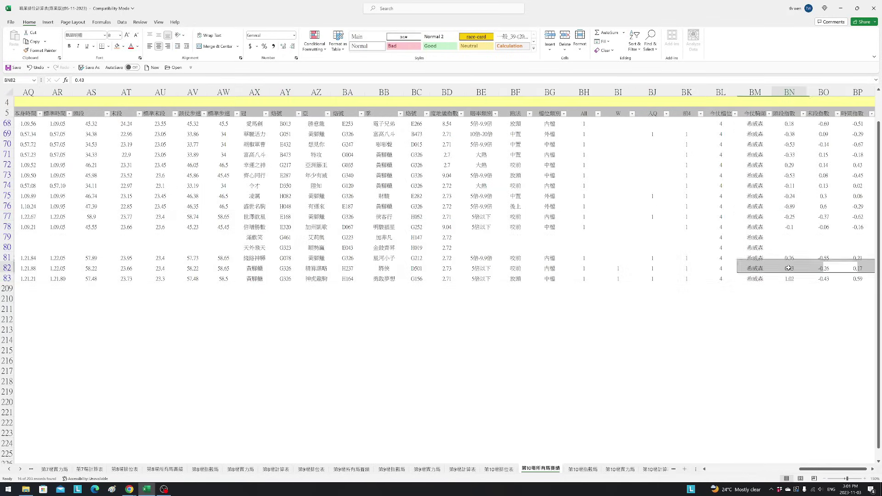
{"action": "left_click_drag", "start_coordinate": [788, 267], "coordinate": [790, 279]}
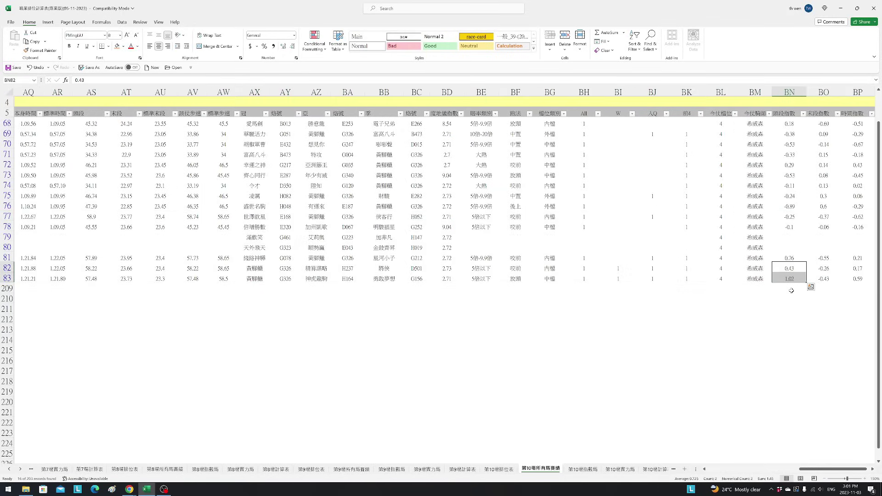
{"action": "left_click", "coordinate": [778, 340]}
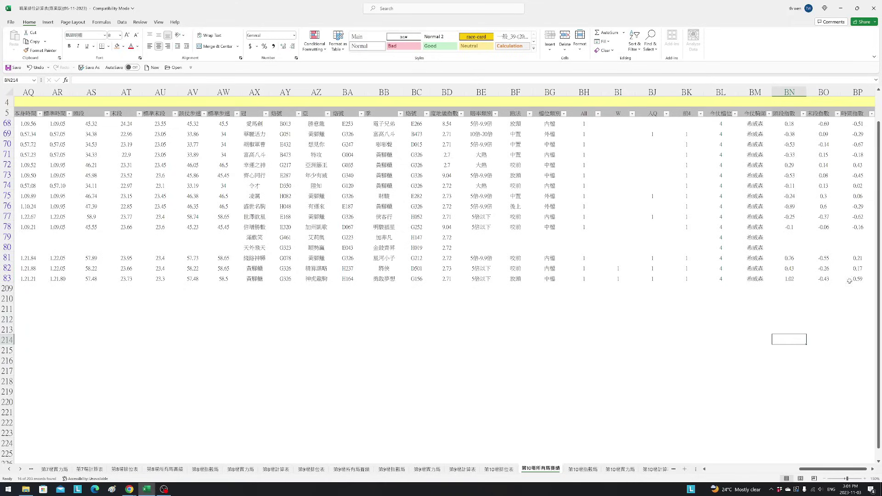
{"action": "left_click_drag", "start_coordinate": [851, 268], "coordinate": [852, 274]}
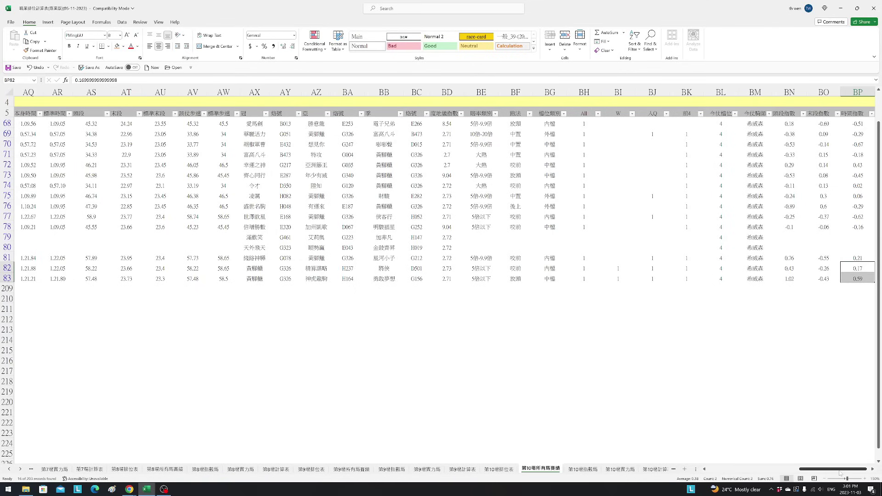
{"action": "left_click_drag", "start_coordinate": [845, 468], "coordinate": [753, 468]}
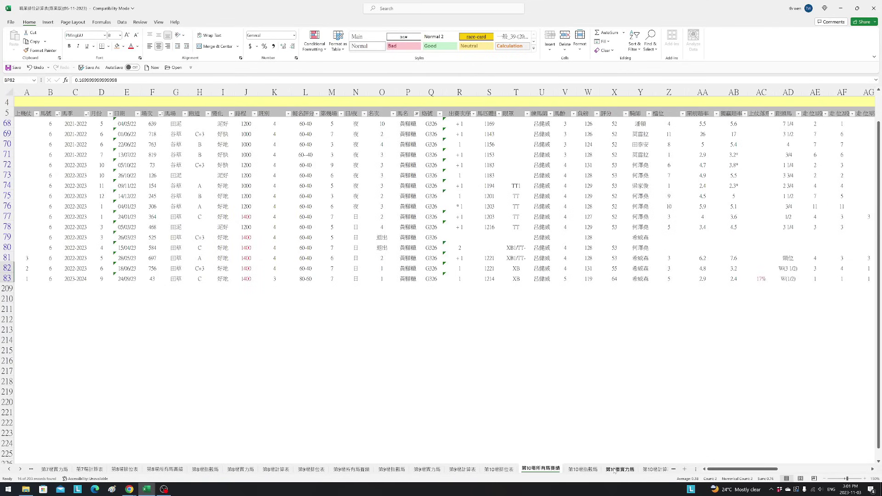
- On the race 10 實力馬 sheet, compare 黃腳鱲's 本身時間 with the other horses under 上3仗同程前4名
{"action": "left_click", "coordinate": [619, 469]}
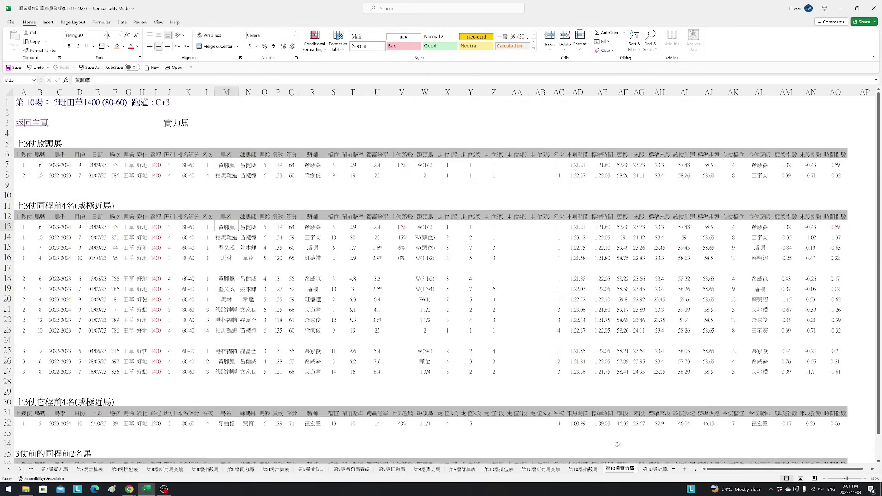
{"action": "left_click", "coordinate": [837, 164]}
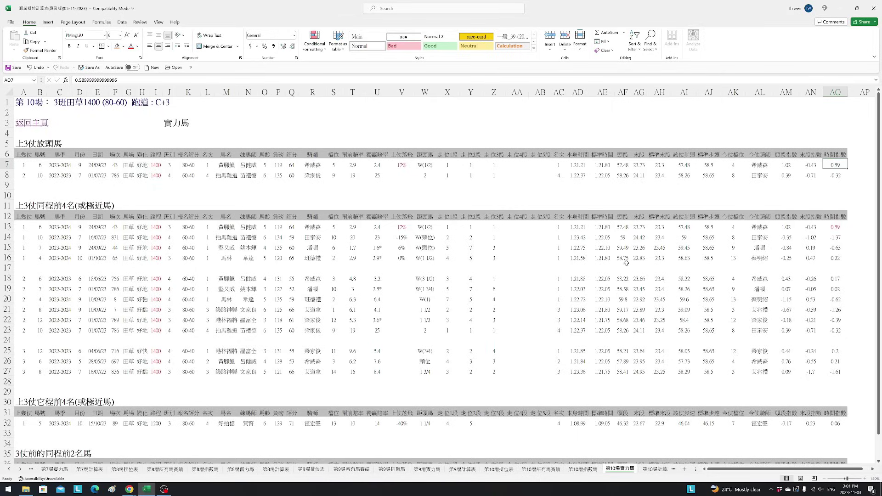
{"action": "left_click", "coordinate": [585, 167]}
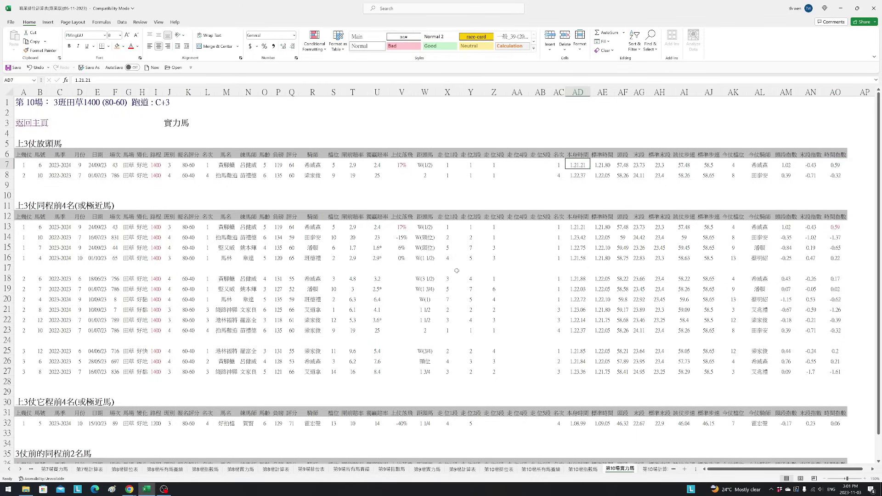
{"action": "left_click", "coordinate": [579, 236]}
{"action": "left_click_drag", "start_coordinate": [580, 236], "coordinate": [585, 369]}
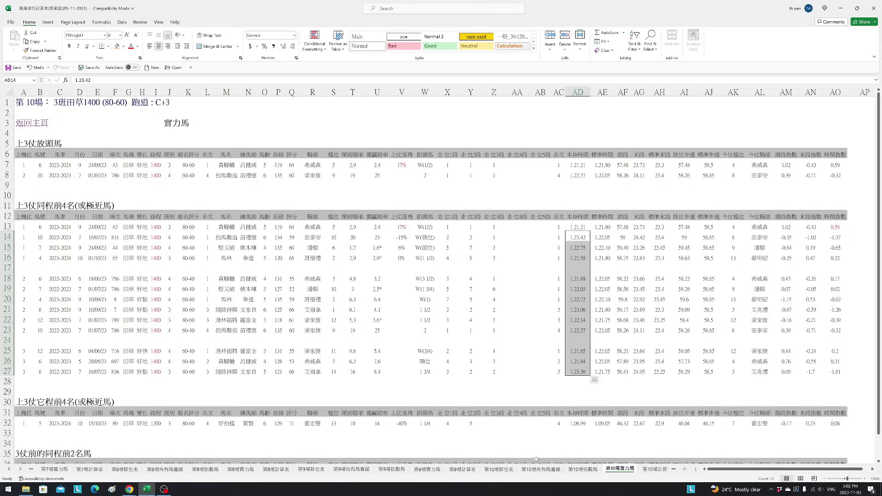
- In the race 10 所有馬賽績 sheet, check the 距頭馬 winning margins of 黃腳鱲's last two starts
{"action": "left_click", "coordinate": [534, 469]}
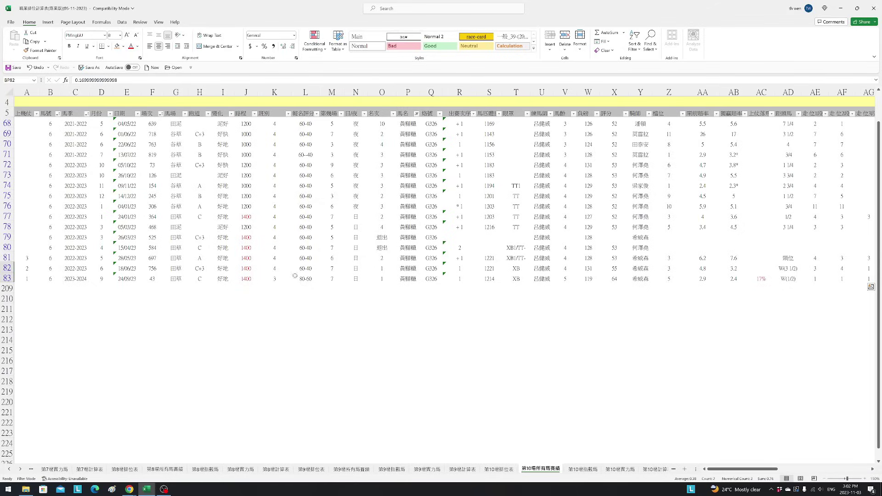
{"action": "left_click", "coordinate": [268, 270]}
{"action": "left_click", "coordinate": [787, 268]}
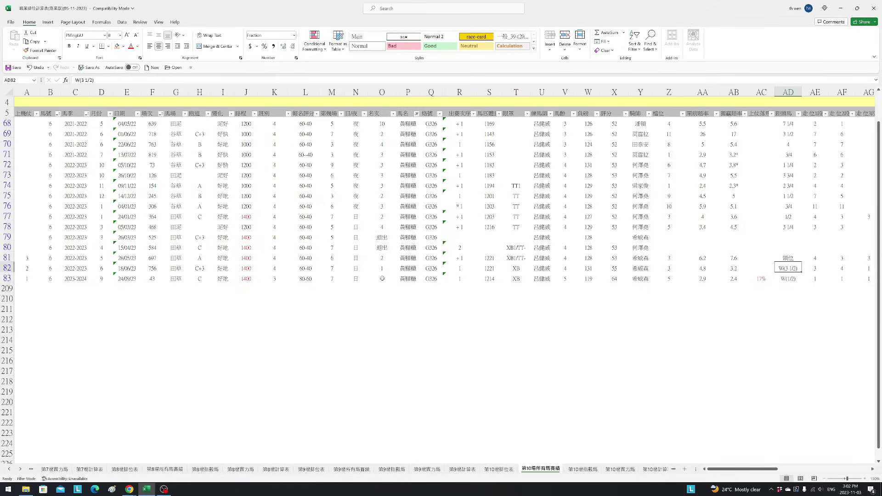
{"action": "left_click", "coordinate": [792, 277]}
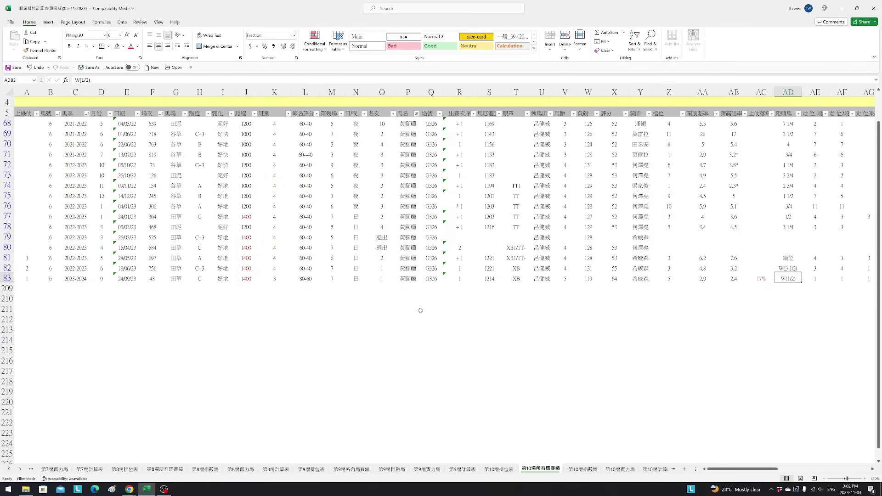
- Return to the race 10 實力馬 sheet and review 黃腳鱲's 時間指數 in the 上3仗同程前4名 table
{"action": "left_click", "coordinate": [620, 469]}
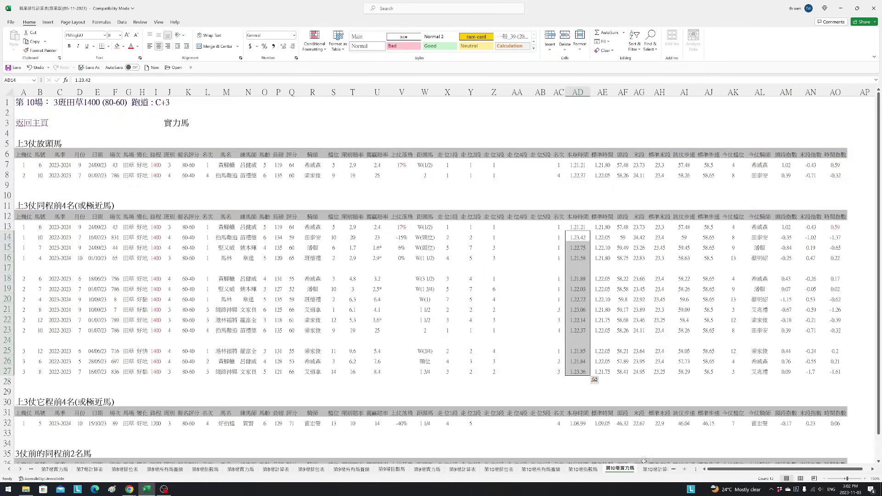
{"action": "left_click", "coordinate": [838, 225]}
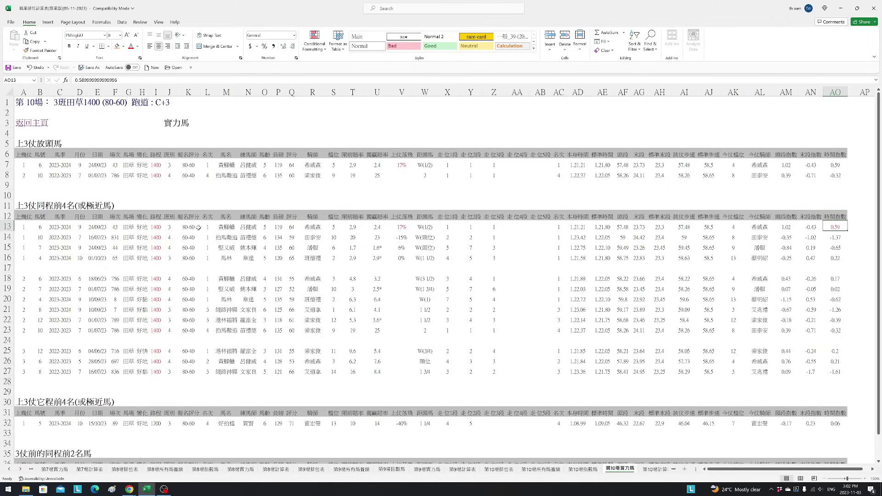
{"action": "left_click", "coordinate": [221, 226]}
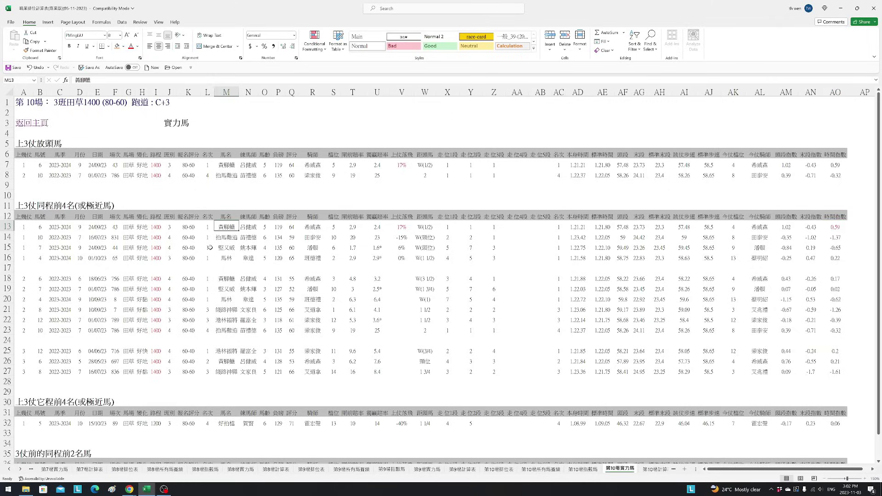
- In the race 10 排位表, colour the number and name of horse 6, 黃腳鱲, in red text
{"action": "left_click", "coordinate": [495, 469]}
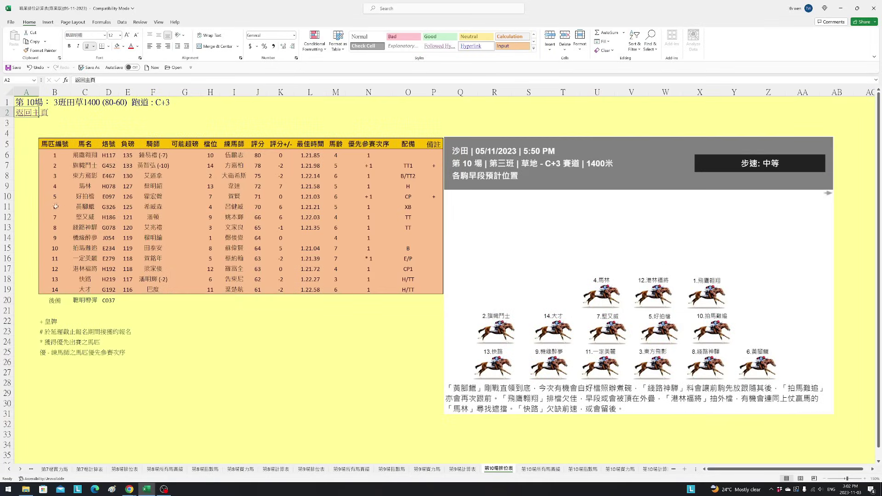
{"action": "left_click_drag", "start_coordinate": [61, 207], "coordinate": [86, 207]}
{"action": "left_click", "coordinate": [131, 47]}
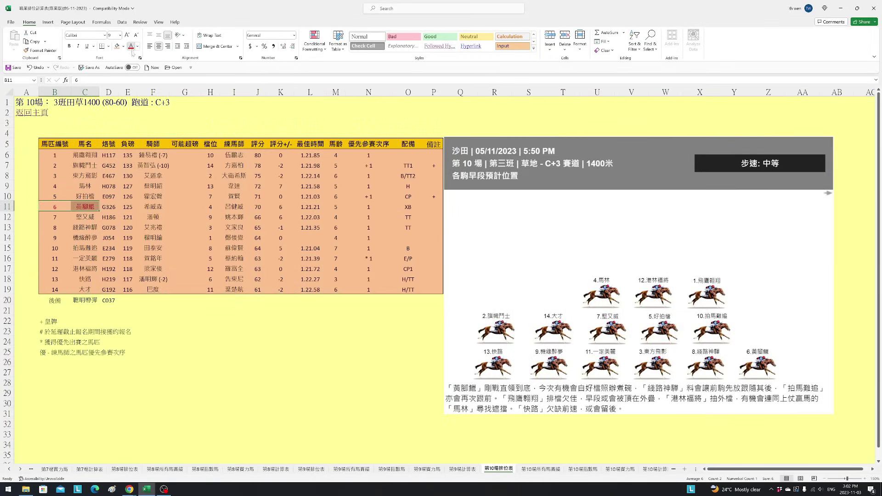
{"action": "left_click", "coordinate": [363, 365]}
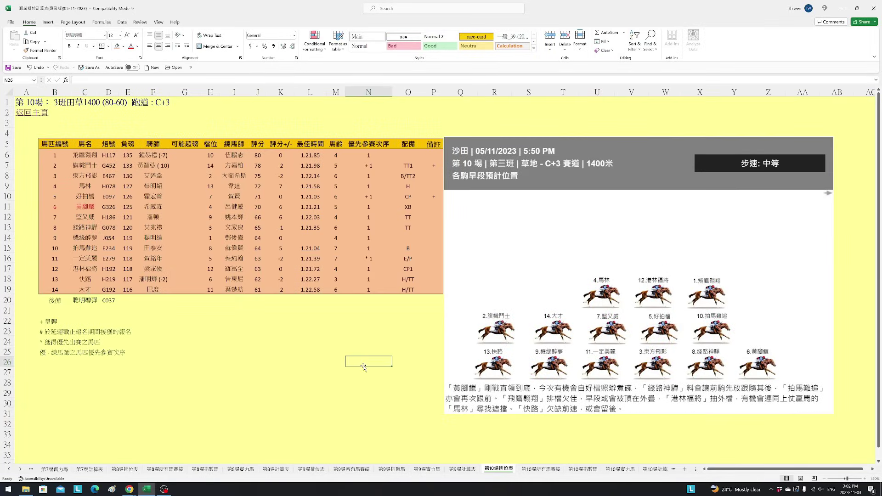
{"action": "left_click", "coordinate": [85, 207]}
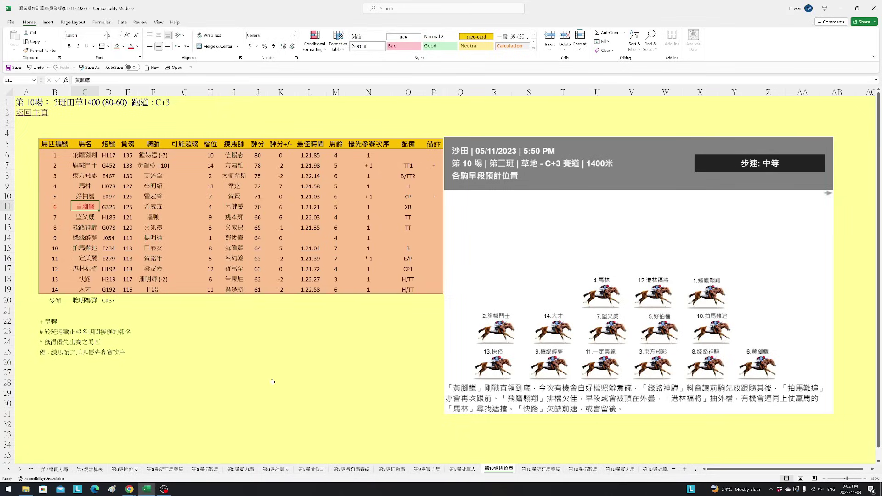
- Compare the 末段指數 values under 上3仗同程前4名 on the race 10 實力馬 sheet and inspect horse 7's entry
{"action": "left_click", "coordinate": [582, 469]}
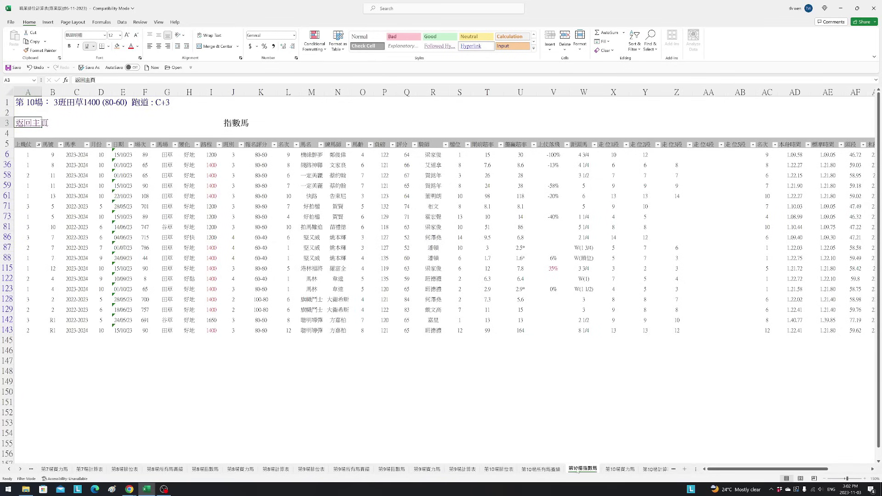
{"action": "left_click", "coordinate": [620, 469]}
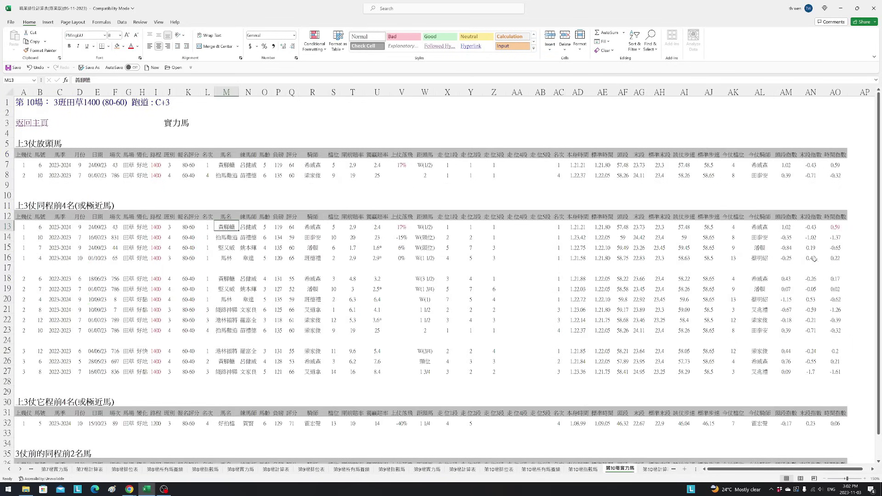
{"action": "left_click_drag", "start_coordinate": [809, 227], "coordinate": [813, 370]}
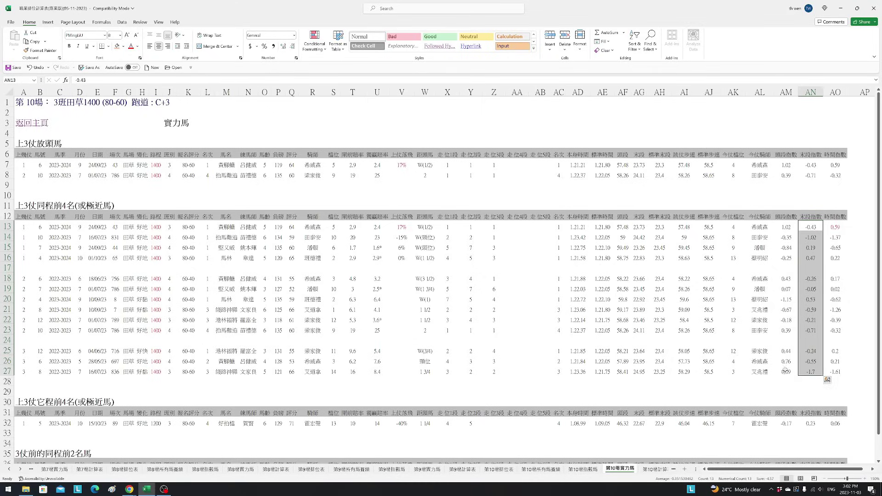
{"action": "left_click", "coordinate": [812, 248]}
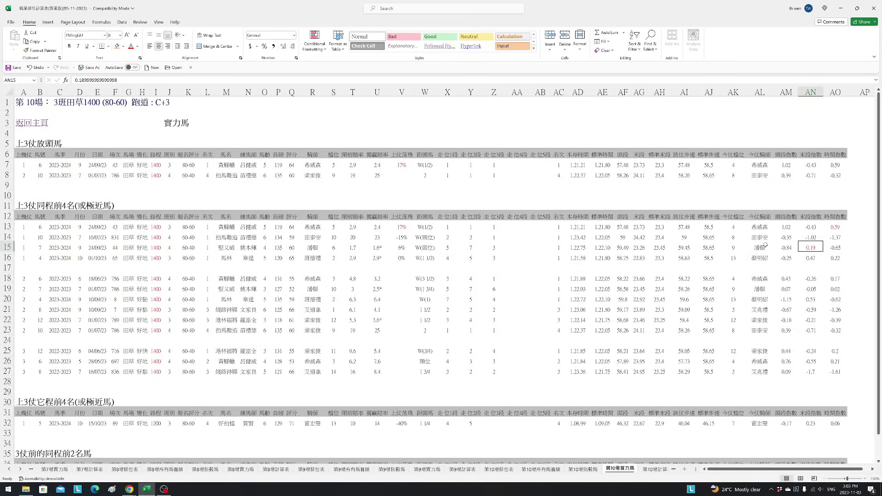
{"action": "left_click", "coordinate": [230, 247]}
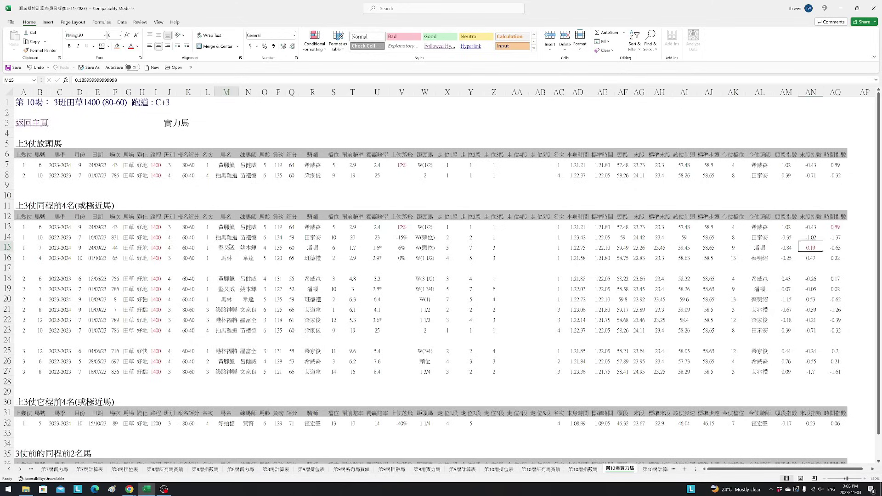
{"action": "left_click", "coordinate": [264, 248]}
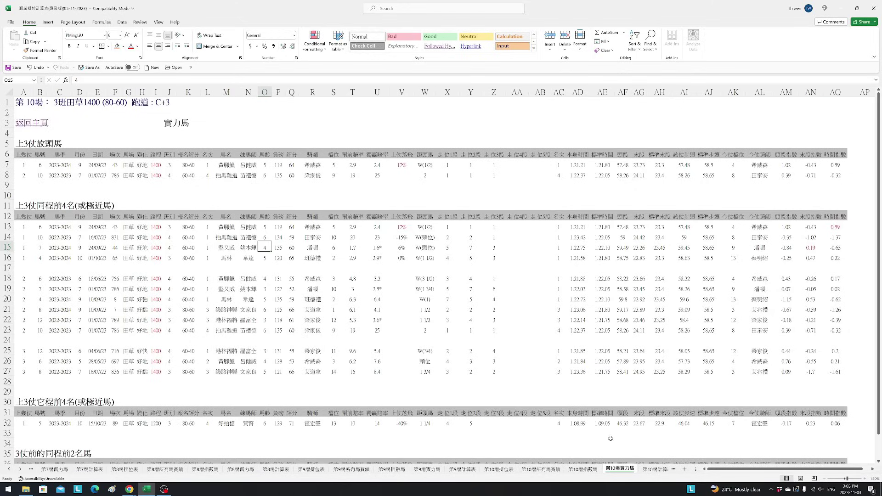
- Filter the race 10 所有馬賽績 sheet by 馬名 to show only 堅又威's past starts
{"action": "left_click", "coordinate": [545, 470]}
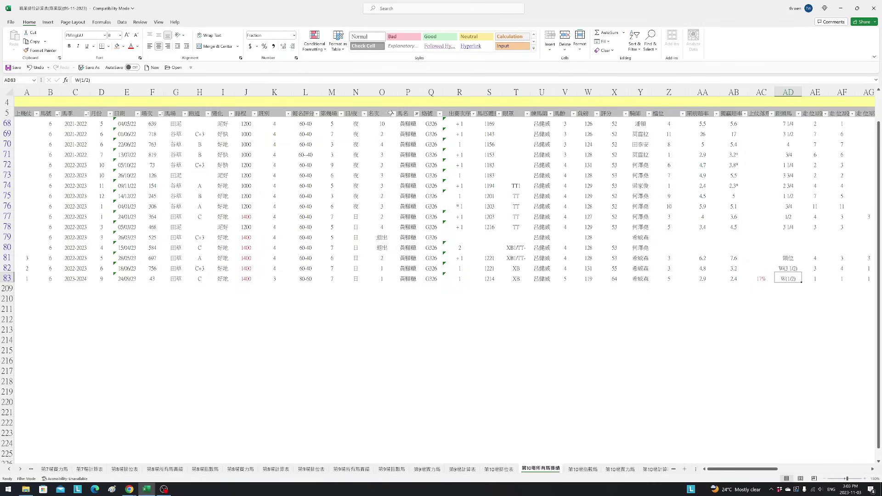
{"action": "left_click", "coordinate": [416, 113]}
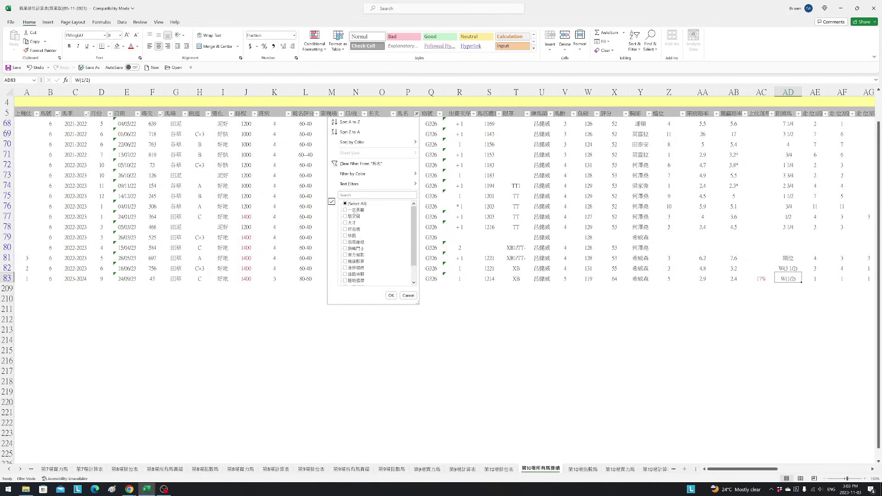
{"action": "left_click", "coordinate": [351, 217]}
{"action": "left_click", "coordinate": [390, 296]}
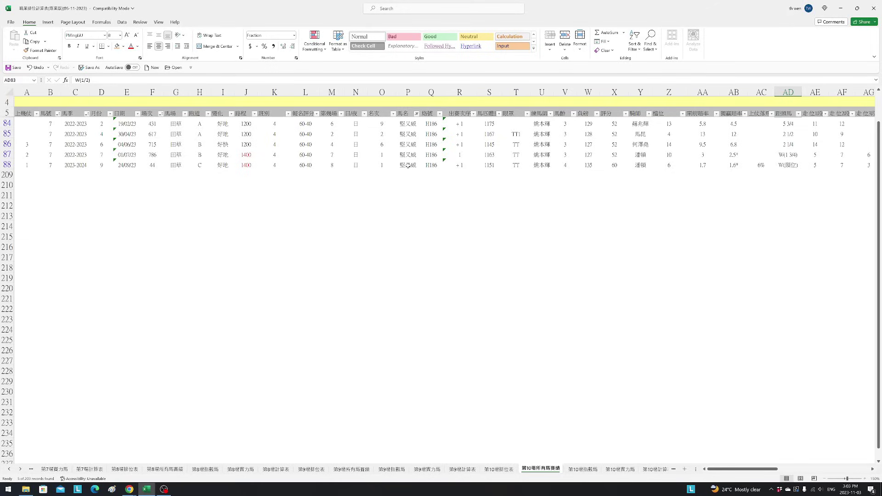
- Return to the race 10 實力馬 sheet and check 堅又威's last-start 末段指數 in the 上3仗同程前4名 table
{"action": "left_click", "coordinate": [620, 470]}
{"action": "left_click", "coordinate": [816, 248]}
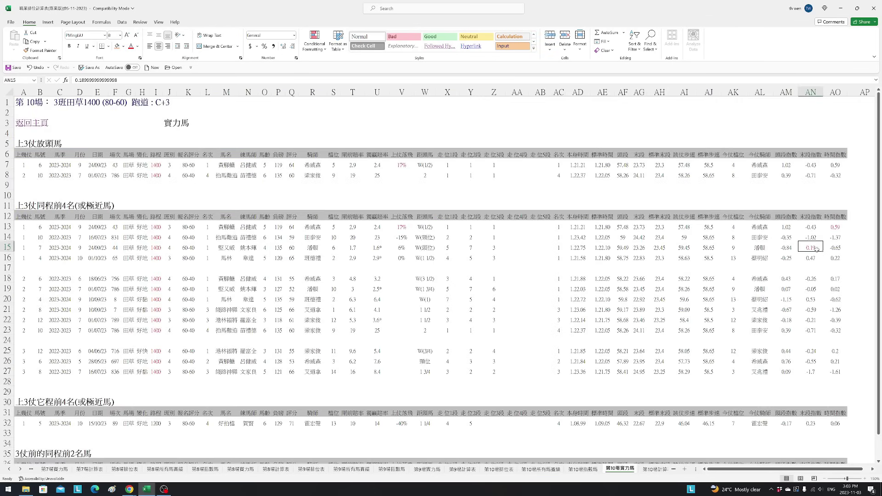
{"action": "left_click", "coordinate": [226, 249]}
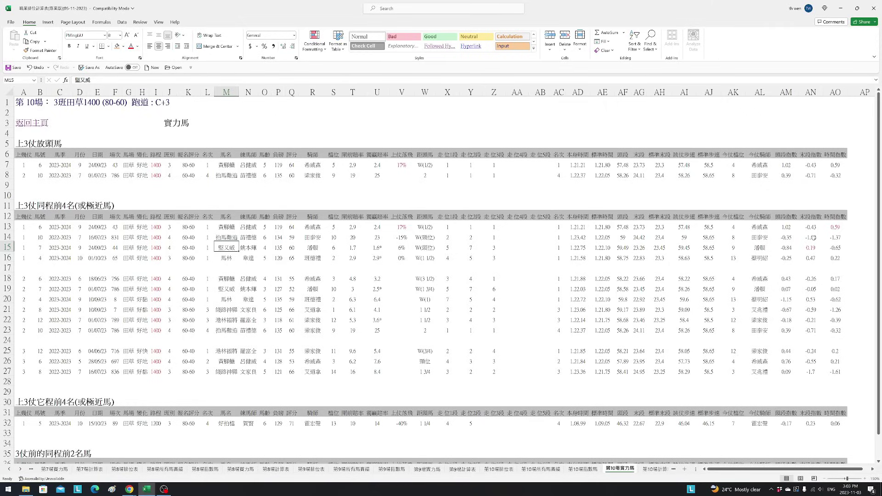
- In the race 10 排位表, colour the number and name of horse 7, 堅又威, in red text
{"action": "left_click", "coordinate": [498, 469]}
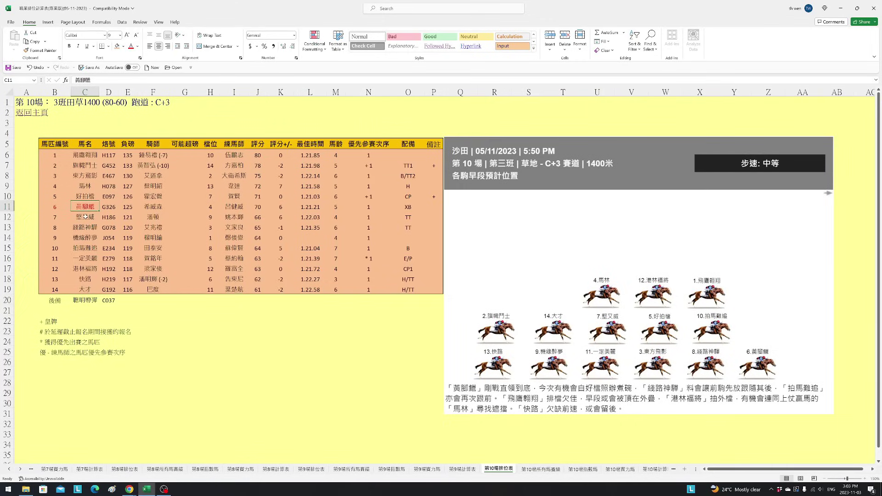
{"action": "left_click", "coordinate": [87, 217]}
{"action": "left_click_drag", "start_coordinate": [63, 222], "coordinate": [85, 218]}
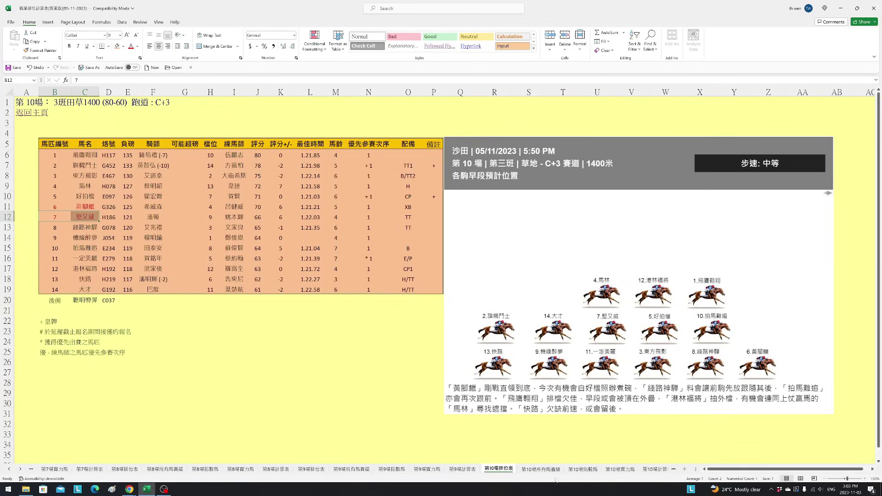
- On the race 10 實力馬 sheet, compare the 末段指數 of earlier same-distance starts and the last-start indices of horses 6 and 7
{"action": "left_click", "coordinate": [618, 470]}
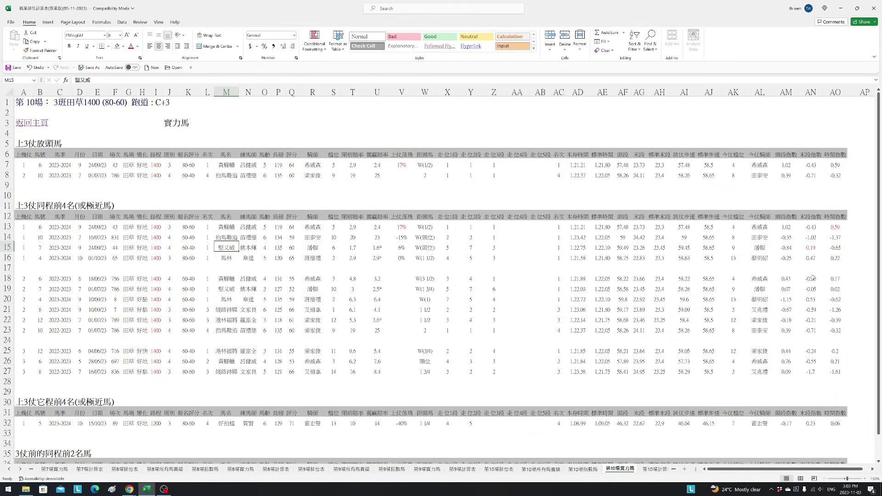
{"action": "left_click_drag", "start_coordinate": [812, 278], "coordinate": [810, 372]}
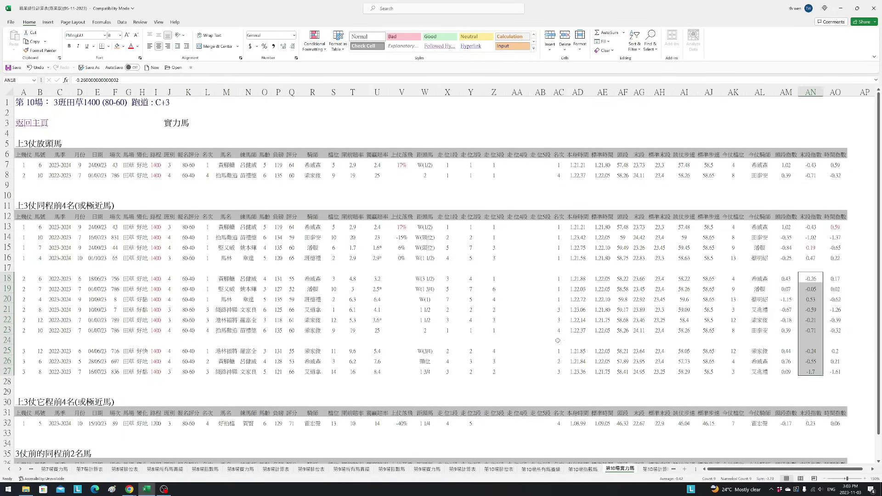
{"action": "left_click", "coordinate": [836, 227]}
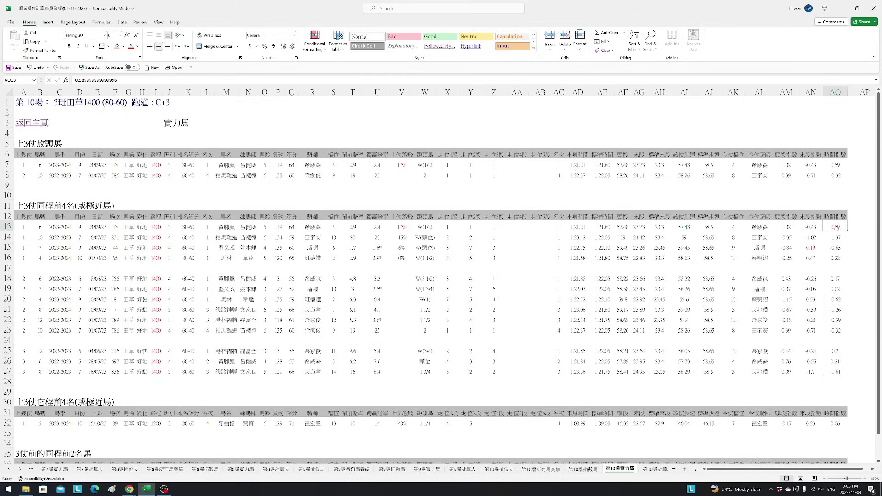
{"action": "left_click", "coordinate": [811, 247]}
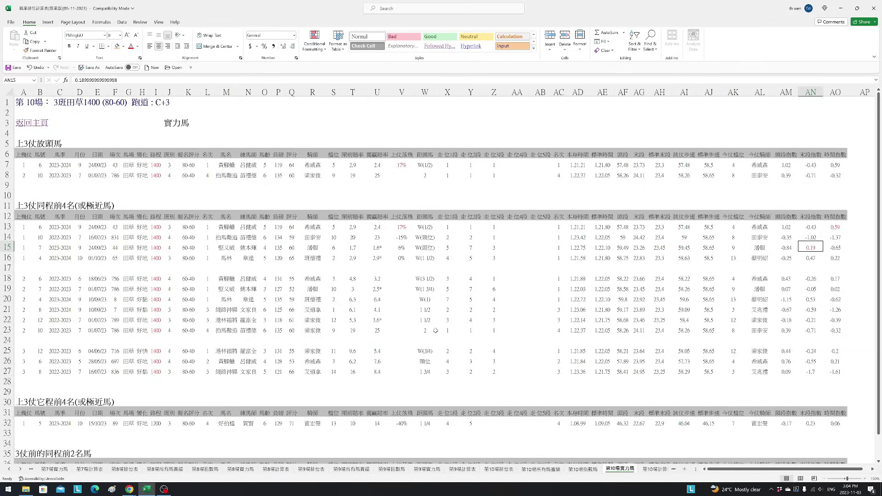
- Review 好拍檔's draw and age under 上3仗它程前4名 and colour its 末段指數 in red text
{"action": "scroll", "coordinate": [436, 331], "scroll_direction": "down", "scroll_amount": 1}
{"action": "scroll", "coordinate": [472, 324], "scroll_direction": "down", "scroll_amount": 2}
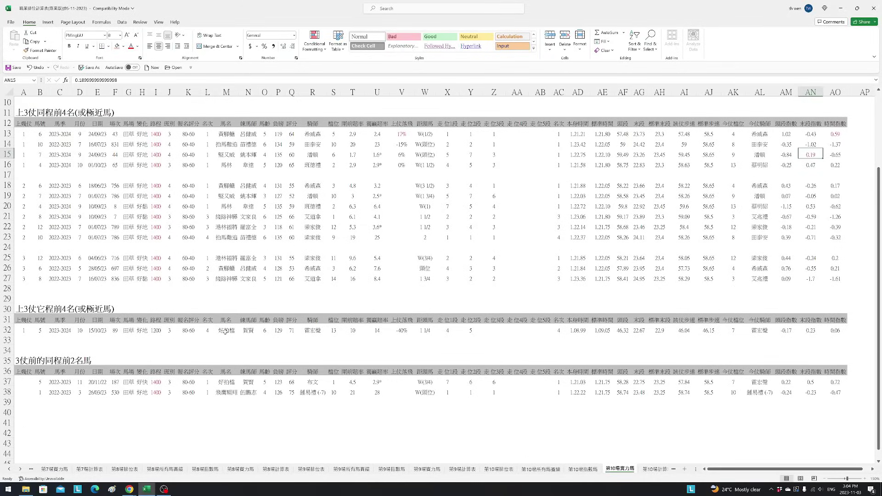
{"action": "left_click", "coordinate": [734, 330]}
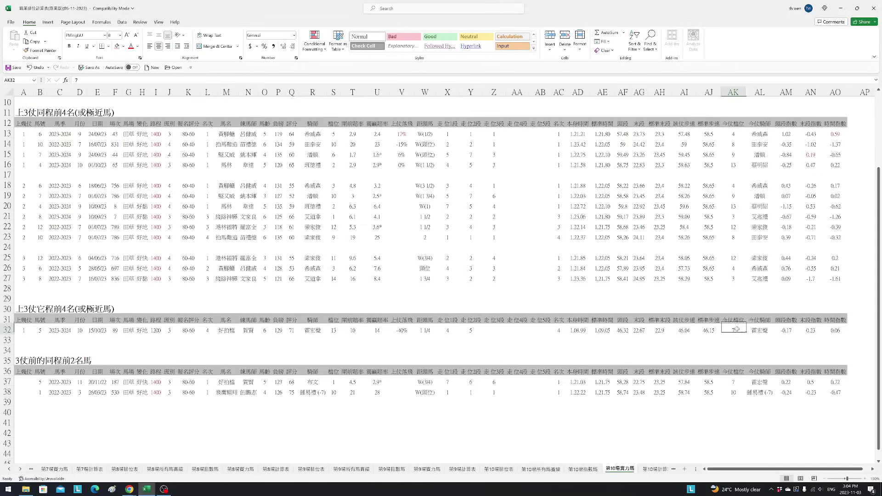
{"action": "left_click", "coordinate": [811, 330]}
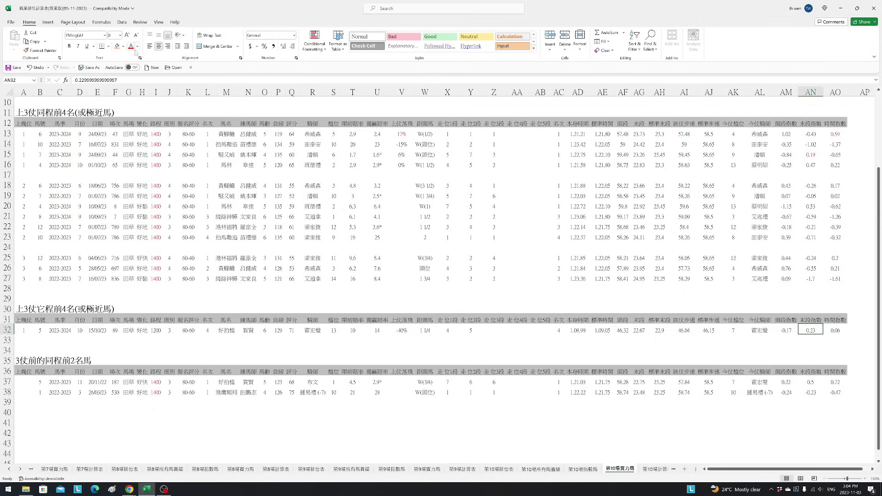
{"action": "left_click", "coordinate": [332, 237]}
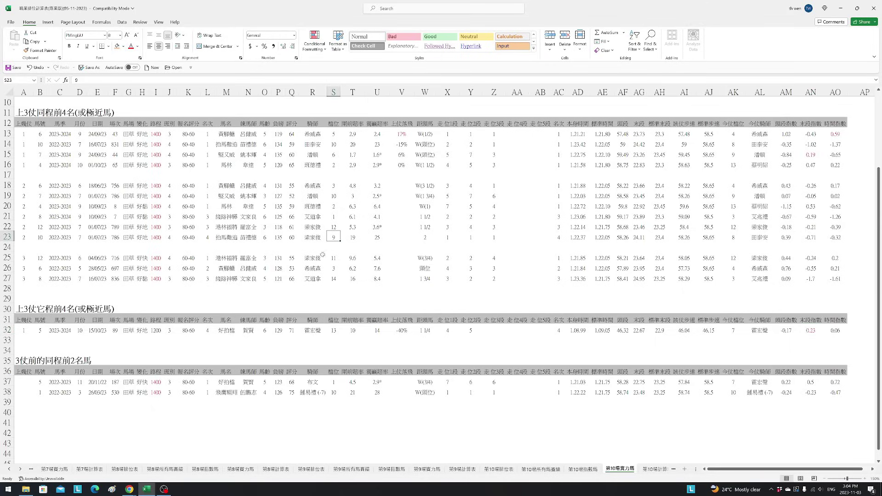
{"action": "left_click", "coordinate": [265, 331]}
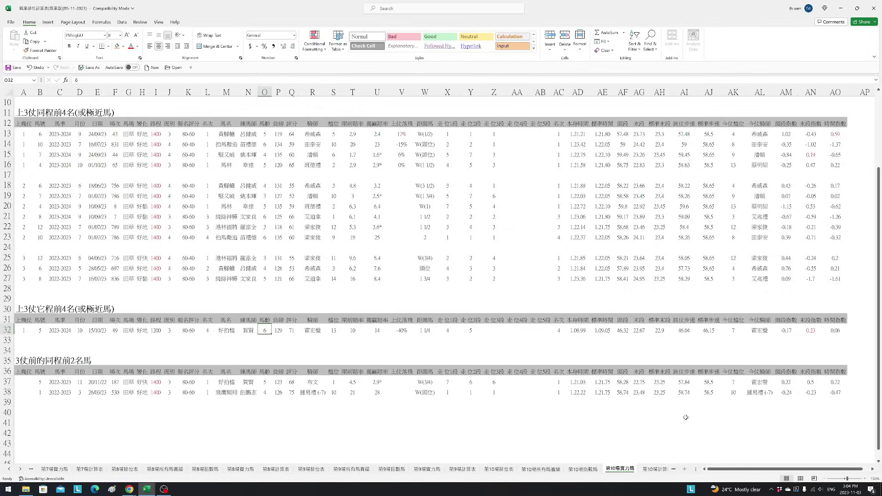
- Filter the race 10 所有馬賽績 sheet to 好拍檔's starts at the red-coloured 1400 distance
{"action": "left_click", "coordinate": [555, 470]}
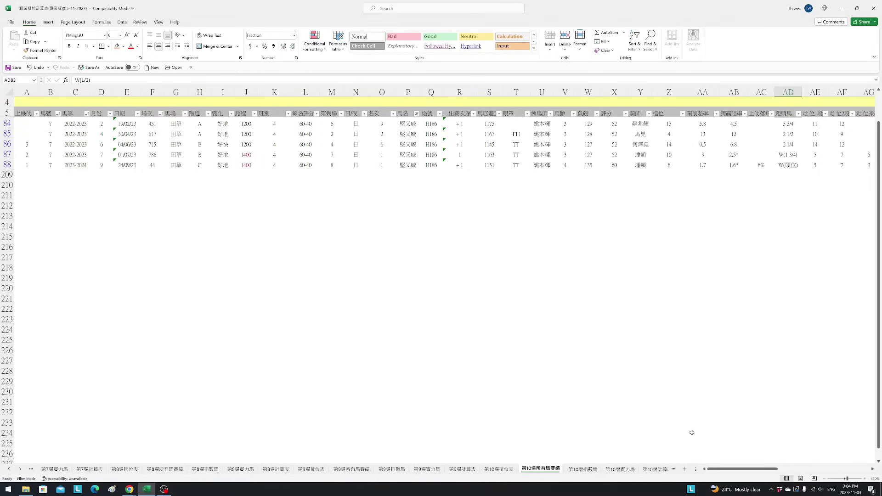
{"action": "left_click", "coordinate": [416, 113]}
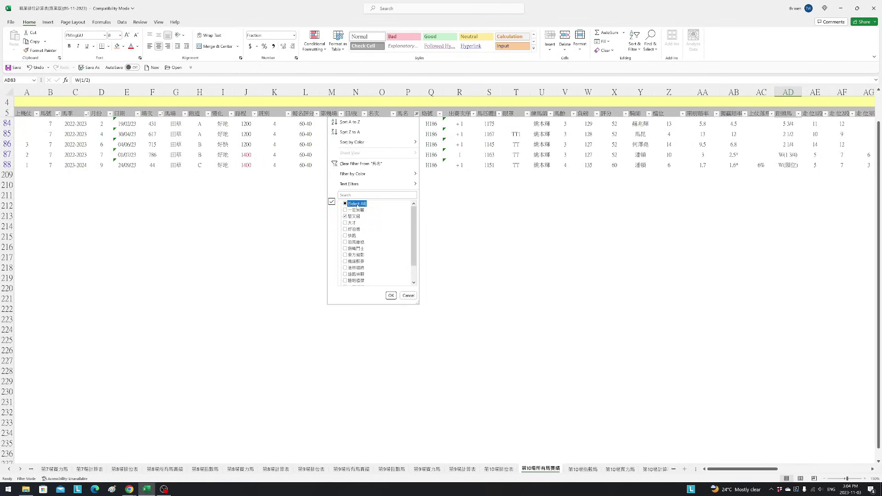
{"action": "left_click", "coordinate": [356, 205]}
{"action": "left_click", "coordinate": [361, 229]}
{"action": "left_click", "coordinate": [391, 296]}
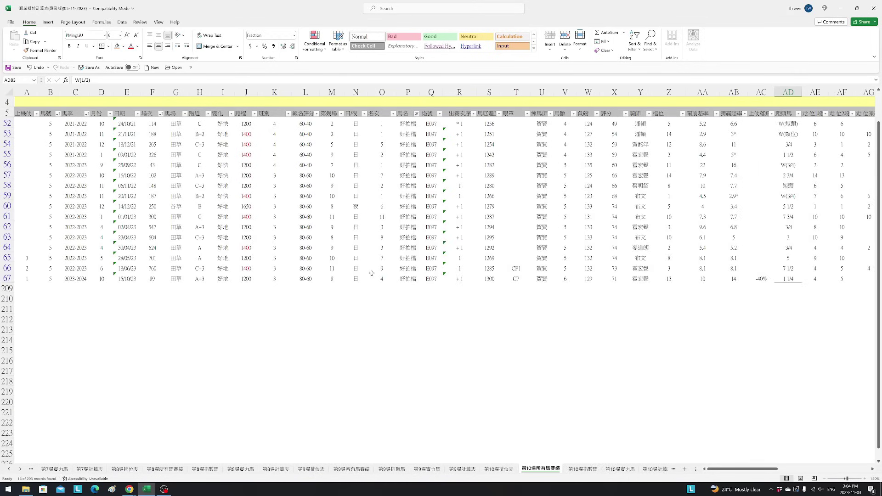
{"action": "left_click", "coordinate": [254, 114]}
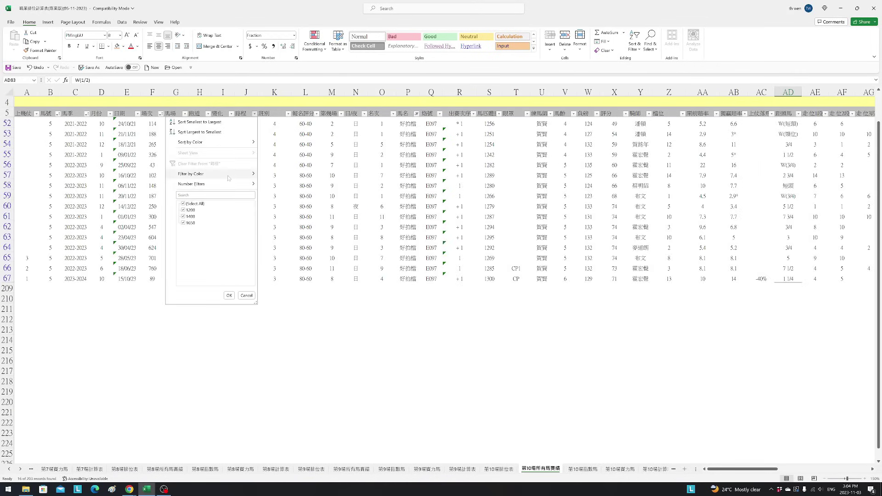
{"action": "mouse_move", "coordinate": [221, 174]}
{"action": "left_click", "coordinate": [275, 182]}
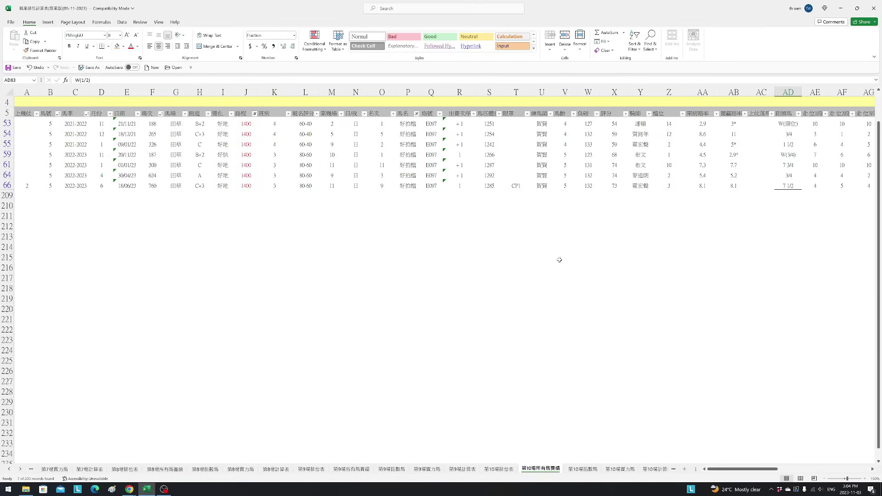
- Examine 好拍檔's 20/11/22 start across the row, including its 末段指數 and 時間指數
{"action": "left_click", "coordinate": [25, 155]}
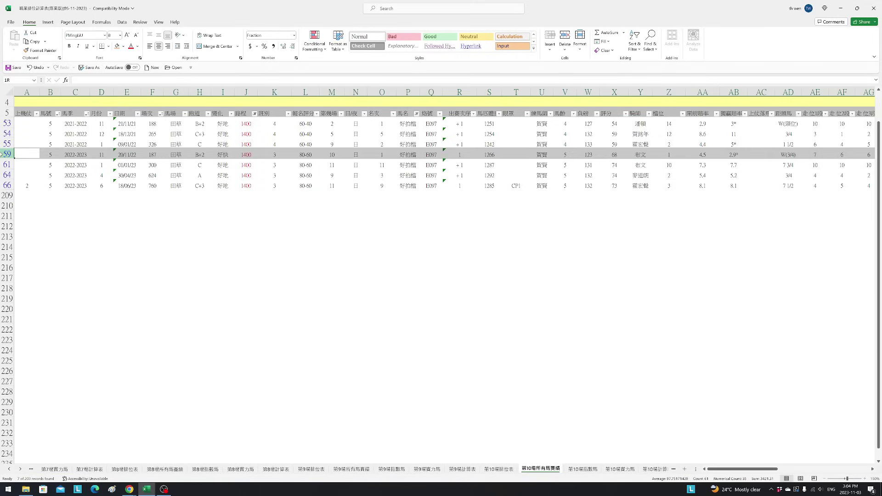
{"action": "left_click", "coordinate": [3, 154]}
{"action": "left_click_drag", "start_coordinate": [764, 469], "coordinate": [857, 470]}
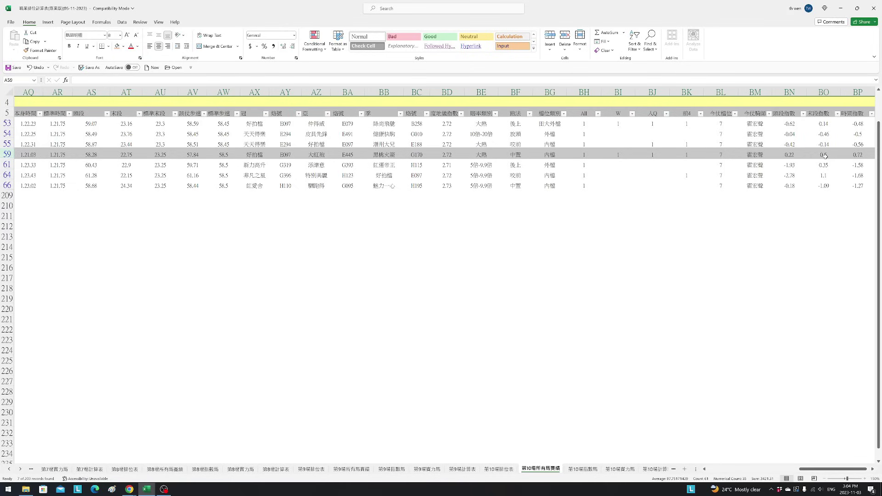
{"action": "left_click_drag", "start_coordinate": [852, 469], "coordinate": [855, 473]}
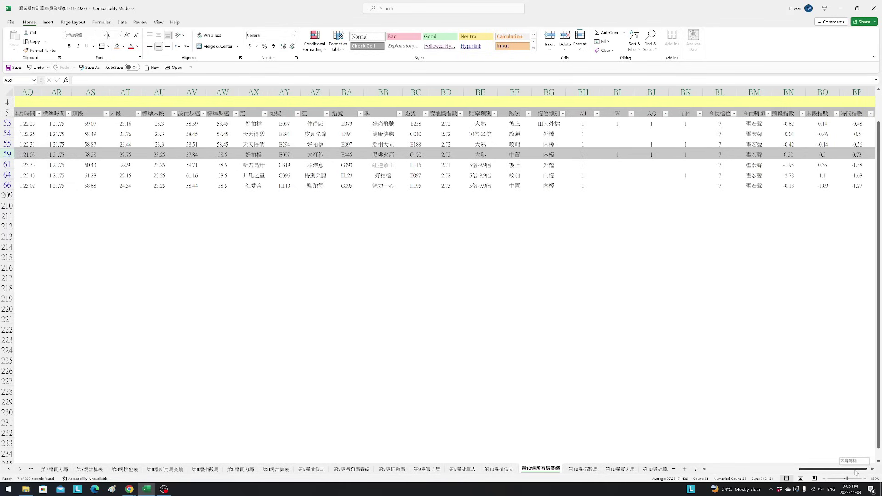
{"action": "left_click_drag", "start_coordinate": [856, 474], "coordinate": [753, 469]}
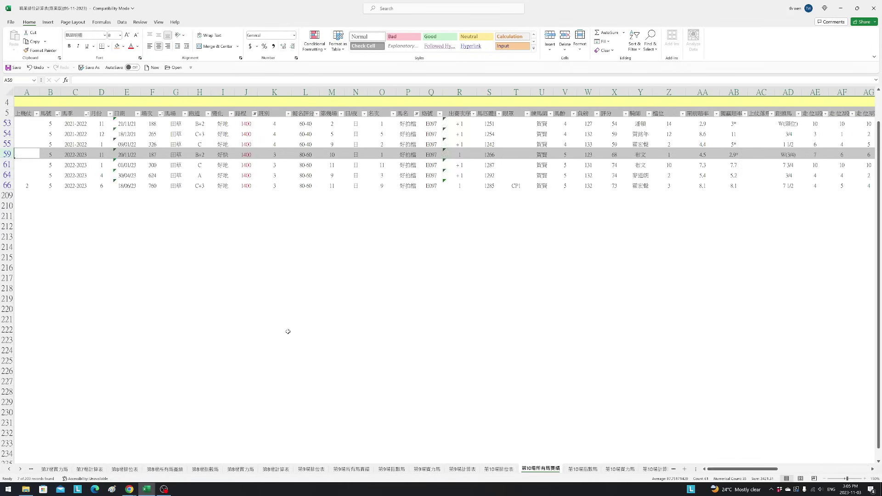
- Examine 好拍檔's 30/04/23 start across the row, including its placing and 末段指數
{"action": "left_click", "coordinate": [6, 175]}
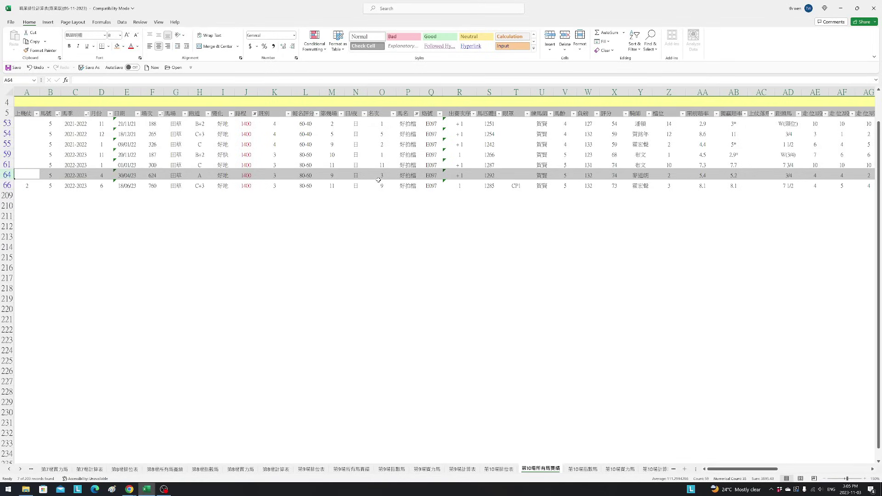
{"action": "left_click_drag", "start_coordinate": [742, 469], "coordinate": [834, 469]}
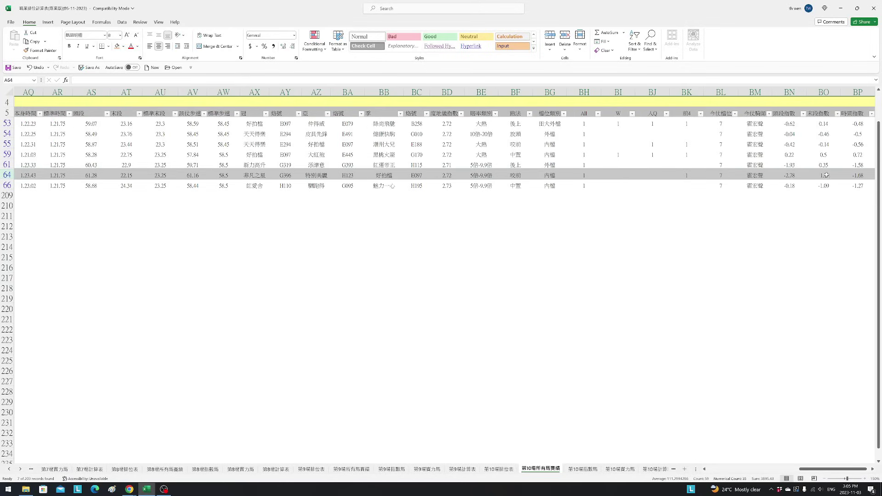
{"action": "left_click_drag", "start_coordinate": [841, 469], "coordinate": [753, 471]}
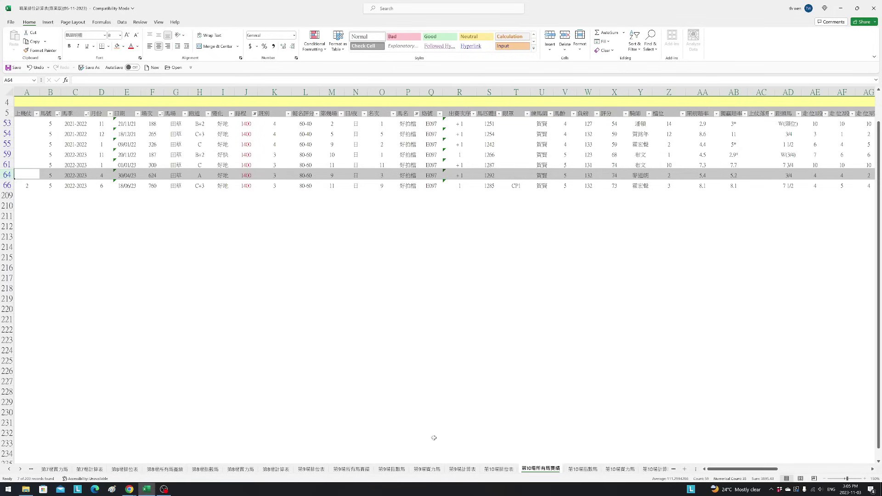
- Review the race 10 排位表 and 指數馬 sheets, then check 好拍檔's 上3仗它程前4名 entry on the 實力馬 sheet
{"action": "key", "text": "ctrl+Page_Up"}
{"action": "left_click", "coordinate": [202, 373]}
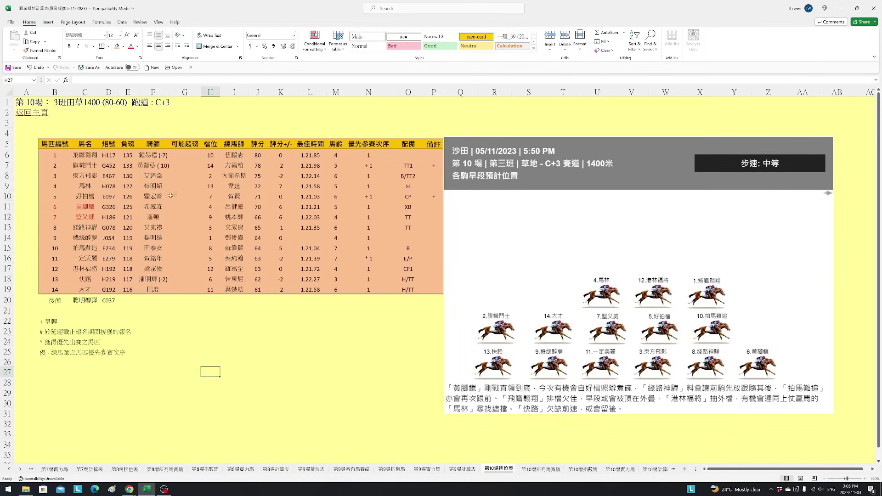
{"action": "left_click", "coordinate": [592, 469]}
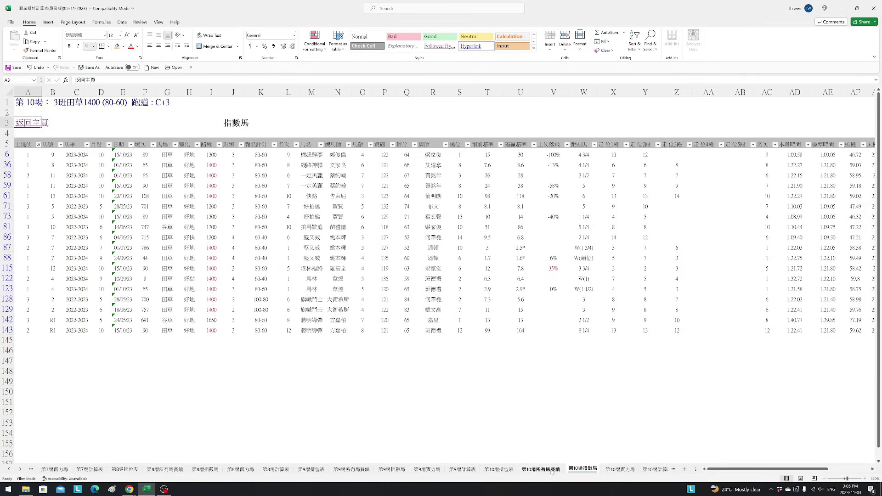
{"action": "left_click", "coordinate": [620, 469]}
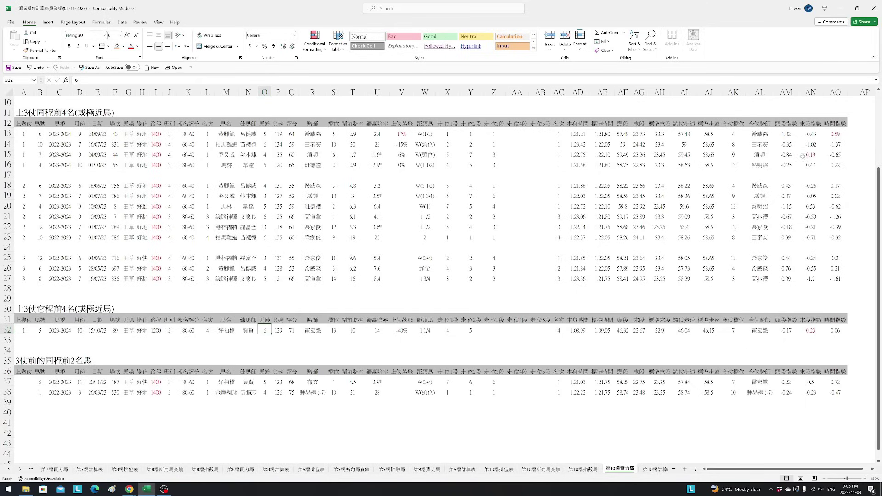
{"action": "left_click", "coordinate": [222, 331]}
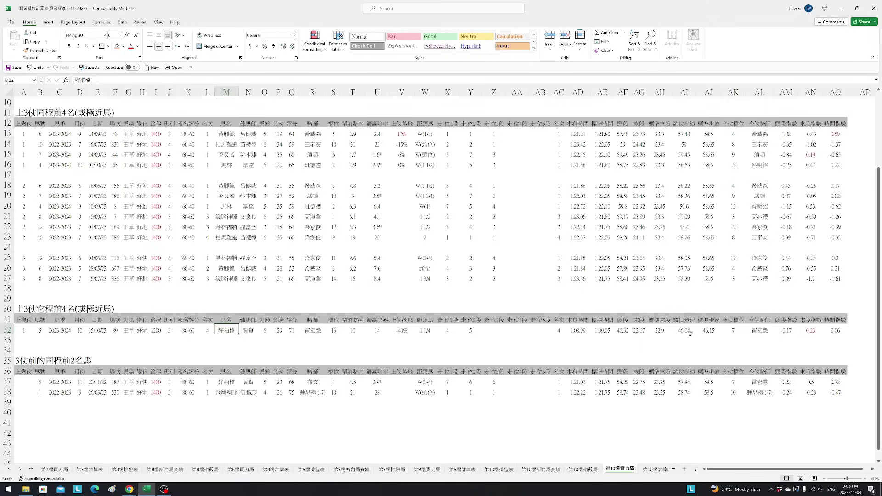
- In the race 10 排位表, colour the number and name of horse 5, 好拍檔, in red text
{"action": "left_click", "coordinate": [499, 468]}
{"action": "left_click_drag", "start_coordinate": [55, 196], "coordinate": [85, 197]}
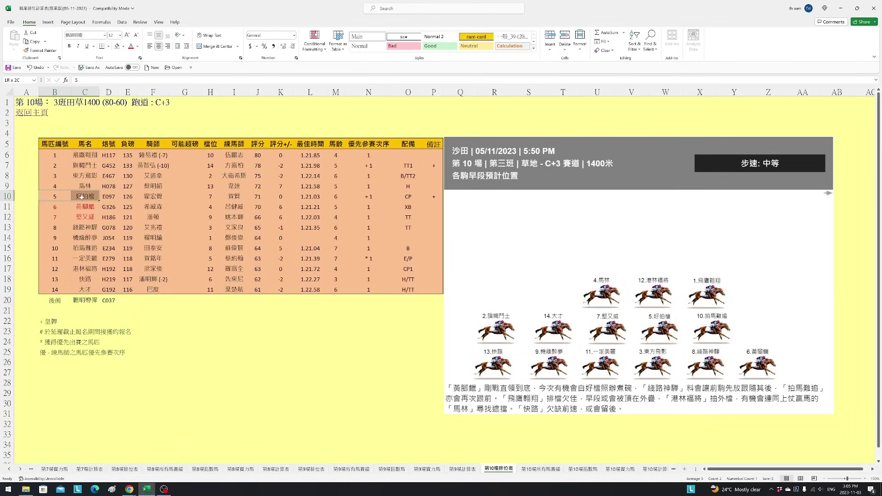
{"action": "left_click", "coordinate": [131, 46]}
{"action": "left_click", "coordinate": [205, 206]}
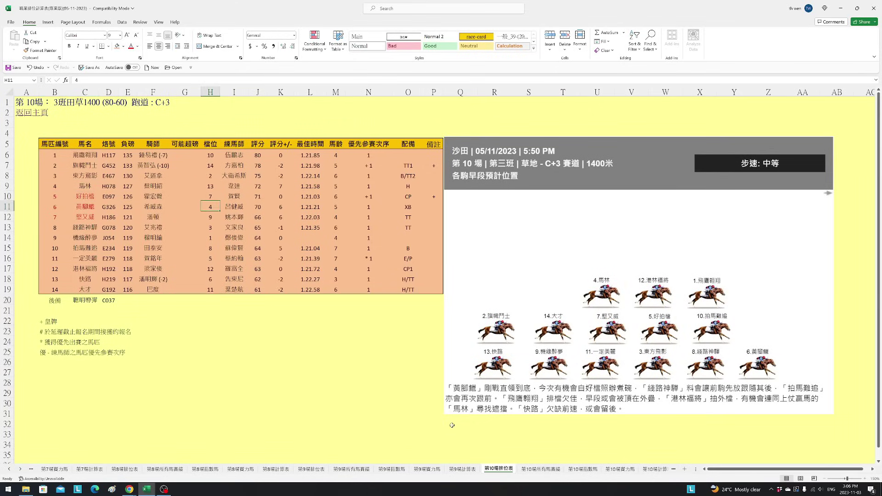
- On the race 10 指數馬 sheet, filter the 路程 column by red font colour to show only the 1400 m starts
{"action": "left_click", "coordinate": [589, 469]}
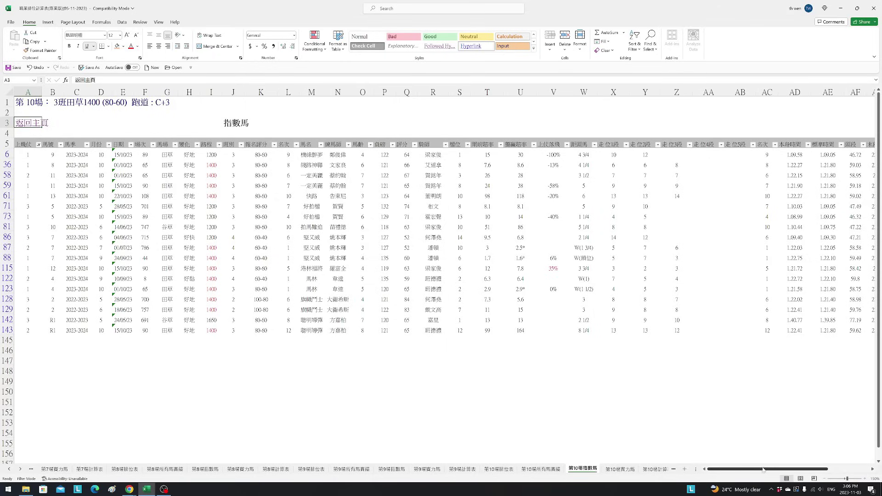
{"action": "left_click_drag", "start_coordinate": [763, 469], "coordinate": [805, 470]}
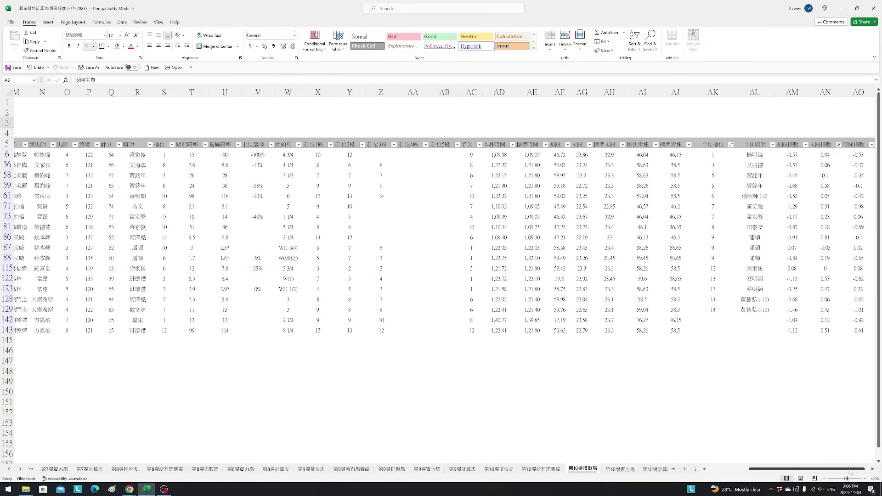
{"action": "left_click_drag", "start_coordinate": [850, 471], "coordinate": [806, 471]}
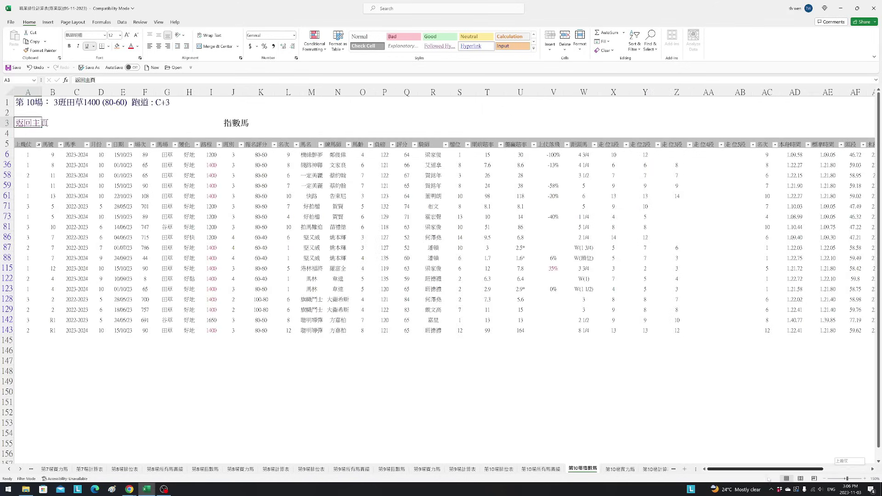
{"action": "left_click", "coordinate": [219, 146]}
{"action": "mouse_move", "coordinate": [202, 206]}
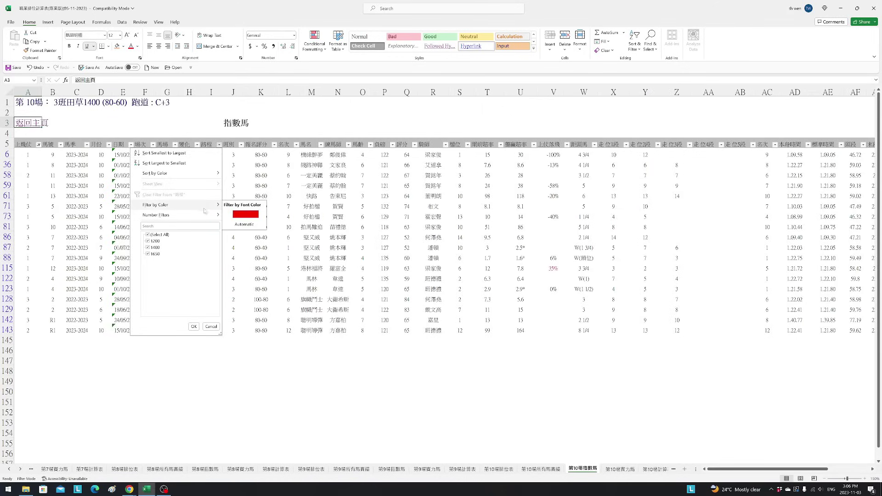
{"action": "left_click", "coordinate": [236, 215]}
- Examine the index values of 綫路神驊, 一定美麗 and 快路 in the filtered 指數馬 rows, including their 末段指數
{"action": "left_click_drag", "start_coordinate": [804, 469], "coordinate": [843, 469]}
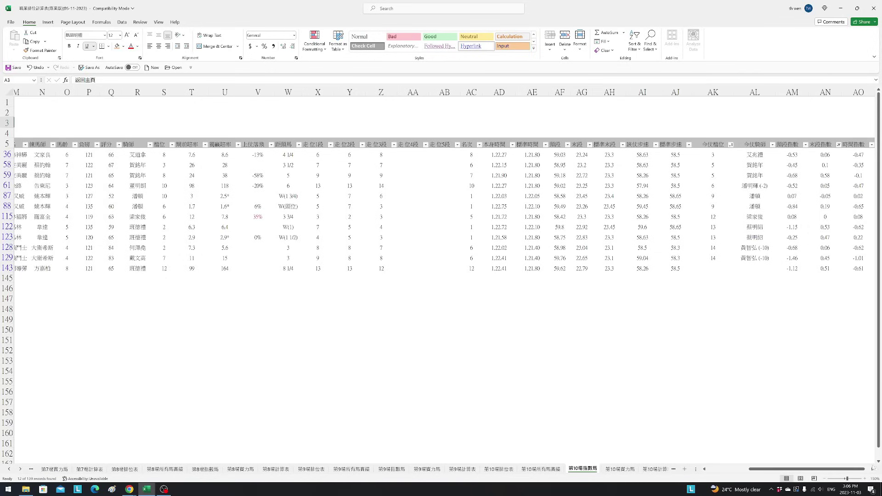
{"action": "left_click_drag", "start_coordinate": [8, 155], "coordinate": [9, 186]}
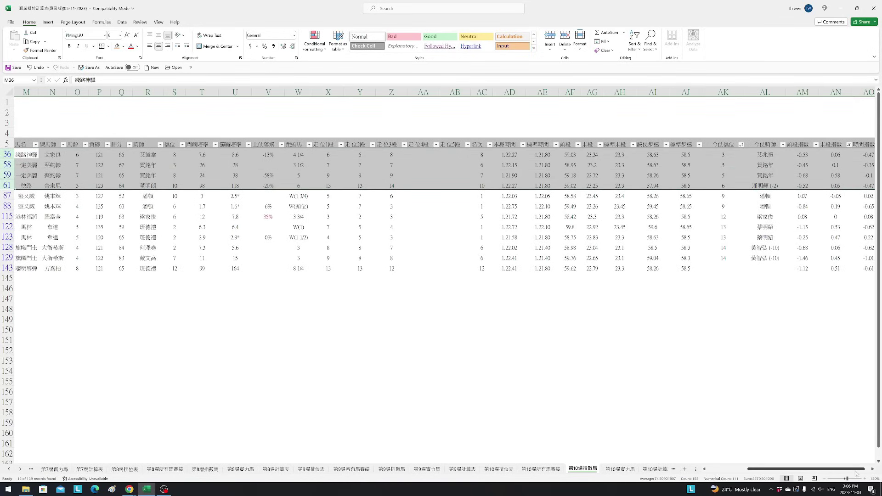
{"action": "left_click_drag", "start_coordinate": [856, 471], "coordinate": [814, 470]}
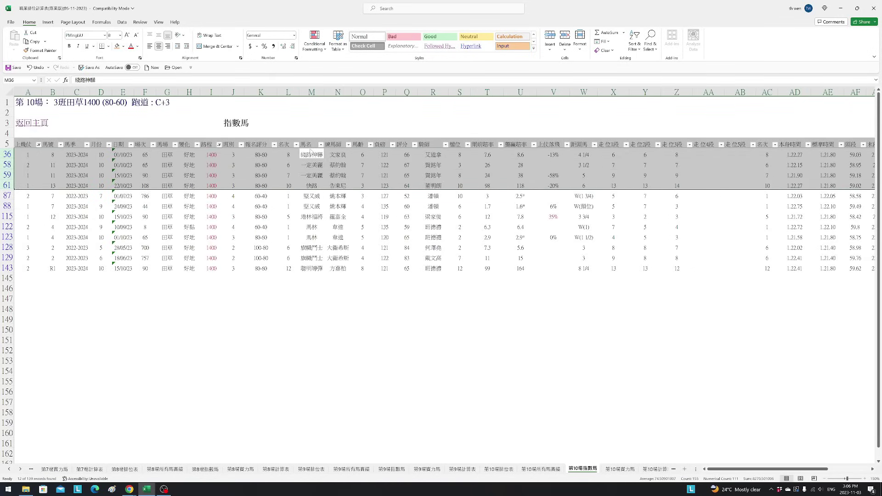
{"action": "left_click", "coordinate": [317, 164]}
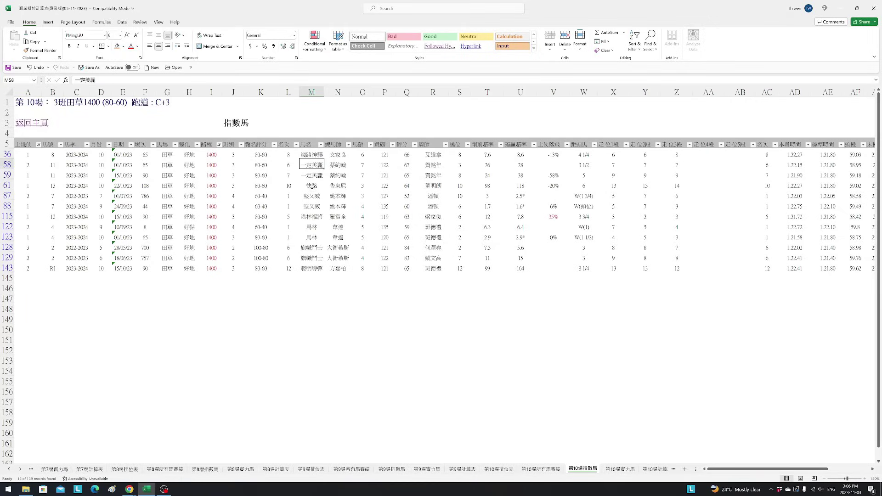
{"action": "left_click", "coordinate": [312, 185]}
{"action": "left_click", "coordinate": [311, 155]}
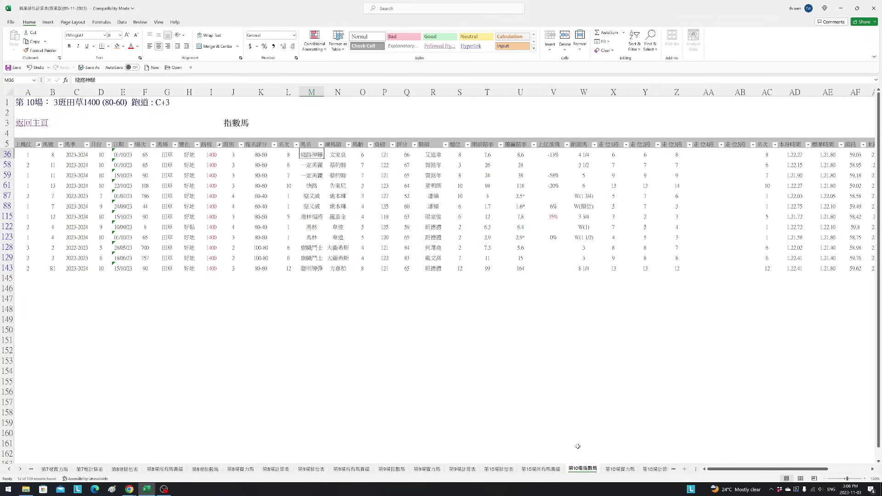
- On the race 10 所有馬賽績 sheet, filter the 馬名 column to show only 綫路神驊
{"action": "left_click", "coordinate": [541, 469]}
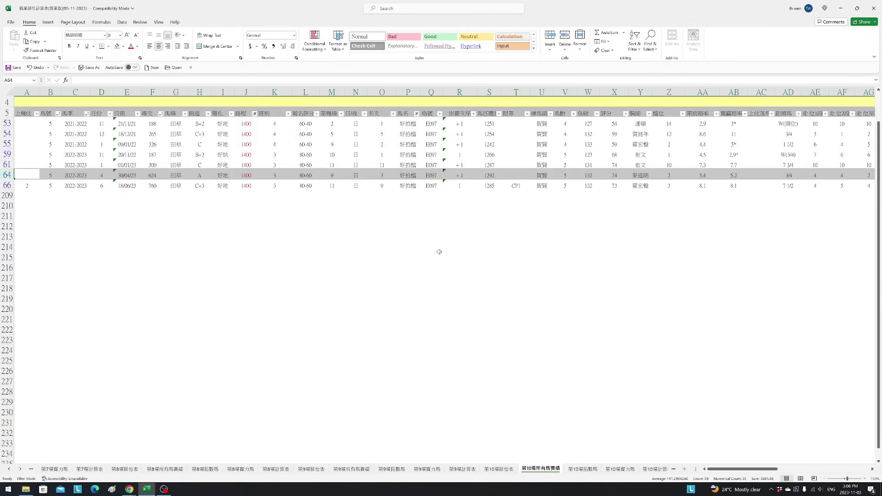
{"action": "left_click", "coordinate": [417, 114]}
{"action": "left_click", "coordinate": [360, 204]}
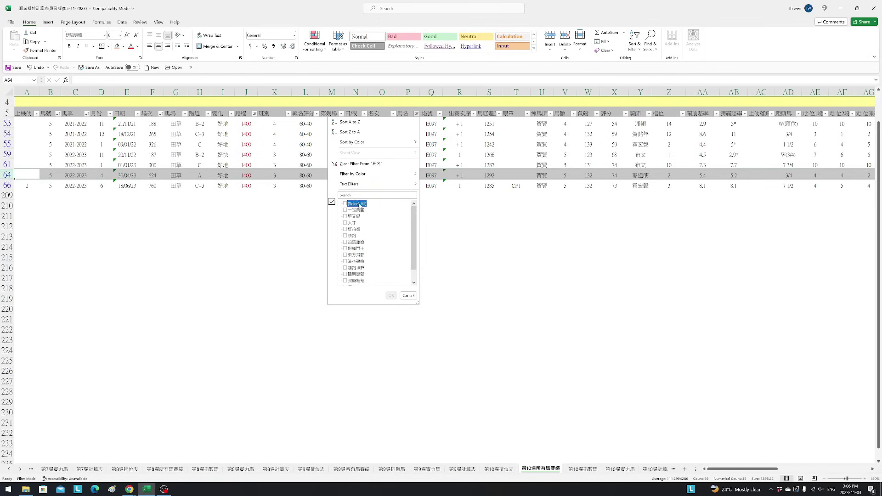
{"action": "left_click", "coordinate": [363, 267]}
{"action": "left_click", "coordinate": [391, 295]}
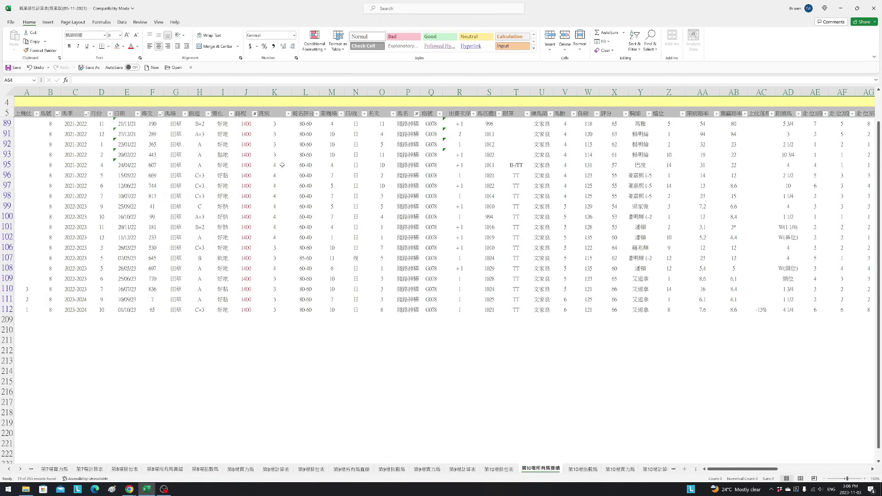
- Examine 綫路神驊's starts from 28/05/23 to 01/10/23 across their rows, including placings and 末段指數
{"action": "left_click_drag", "start_coordinate": [7, 289], "coordinate": [7, 309]}
{"action": "left_click", "coordinate": [8, 268]}
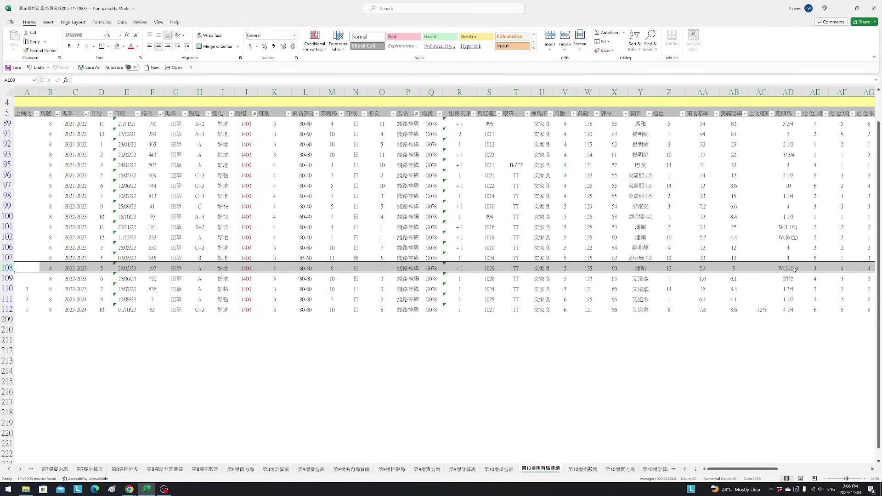
{"action": "left_click_drag", "start_coordinate": [8, 280], "coordinate": [6, 297]}
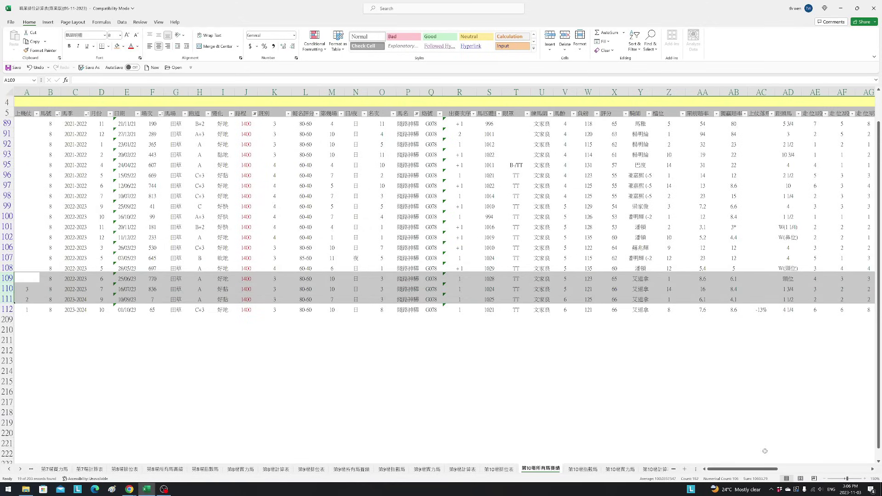
{"action": "left_click_drag", "start_coordinate": [766, 471], "coordinate": [857, 471]}
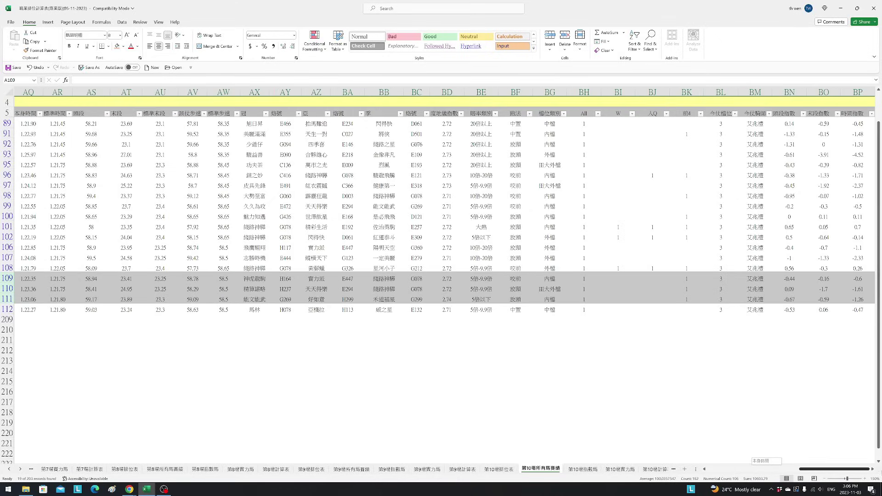
{"action": "left_click", "coordinate": [825, 309]}
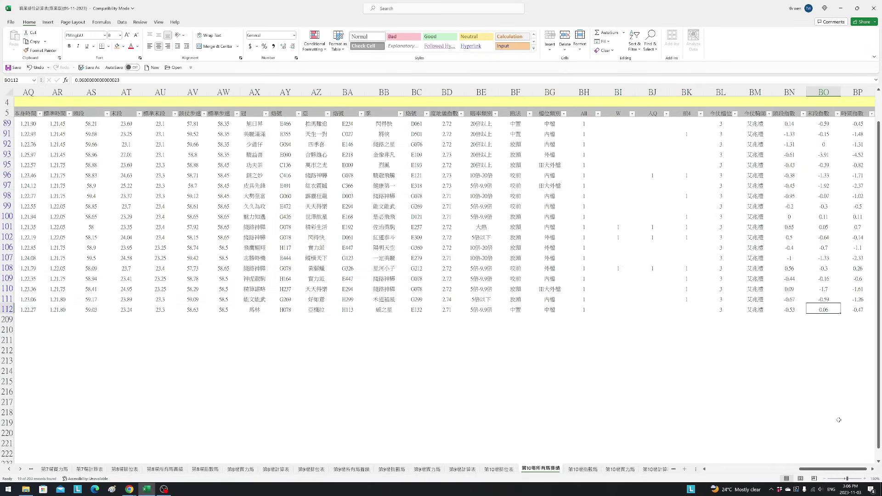
{"action": "left_click_drag", "start_coordinate": [847, 473], "coordinate": [808, 473]}
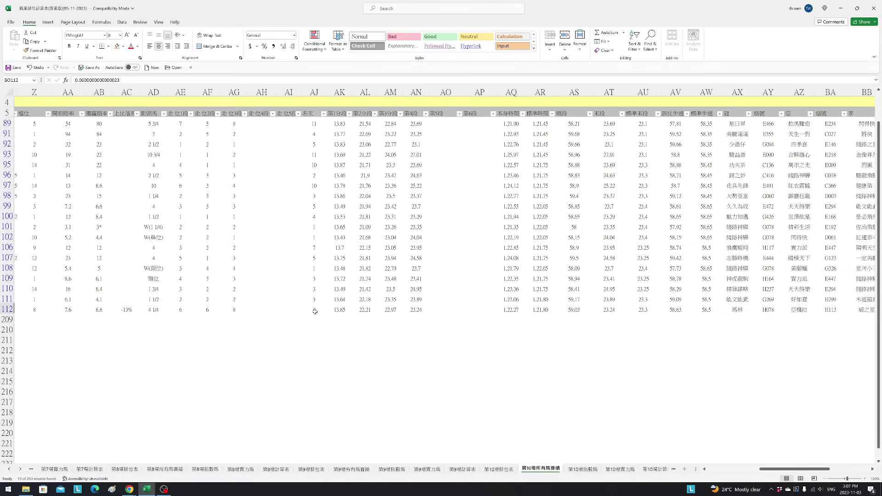
{"action": "left_click_drag", "start_coordinate": [800, 469], "coordinate": [744, 469]}
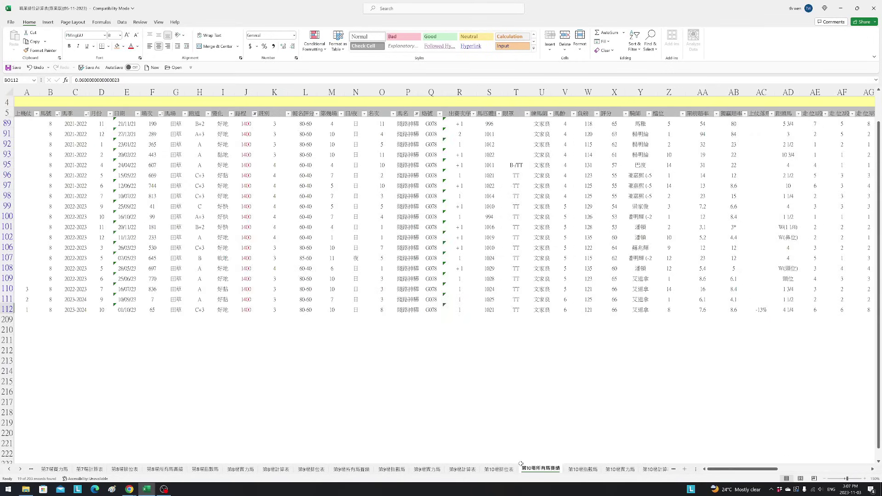
- Compare the race 10 指數馬 and 實力馬 sheets, then check 快路's 22/10/23 row on the 指數馬 sheet
{"action": "left_click", "coordinate": [583, 469]}
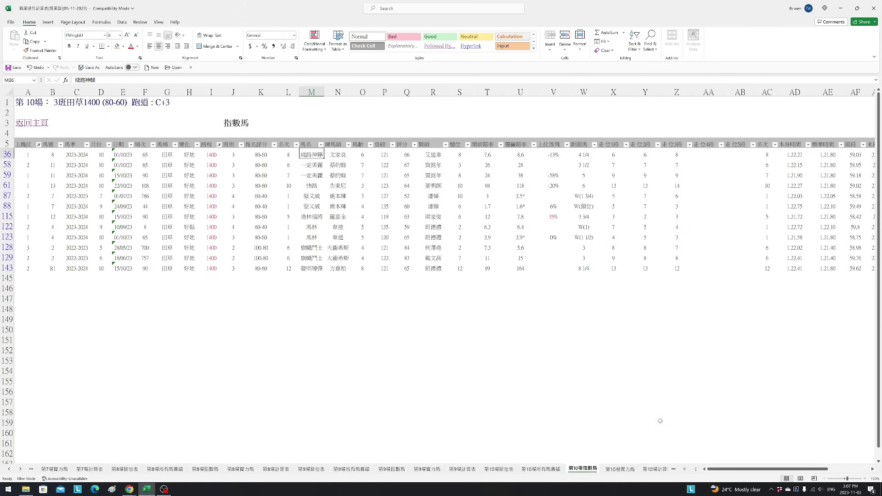
{"action": "left_click", "coordinate": [630, 470]}
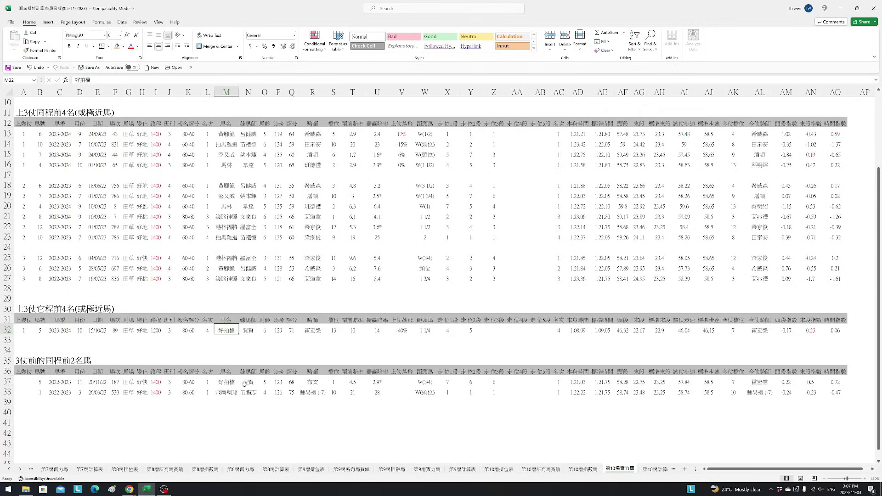
{"action": "left_click", "coordinate": [596, 470]}
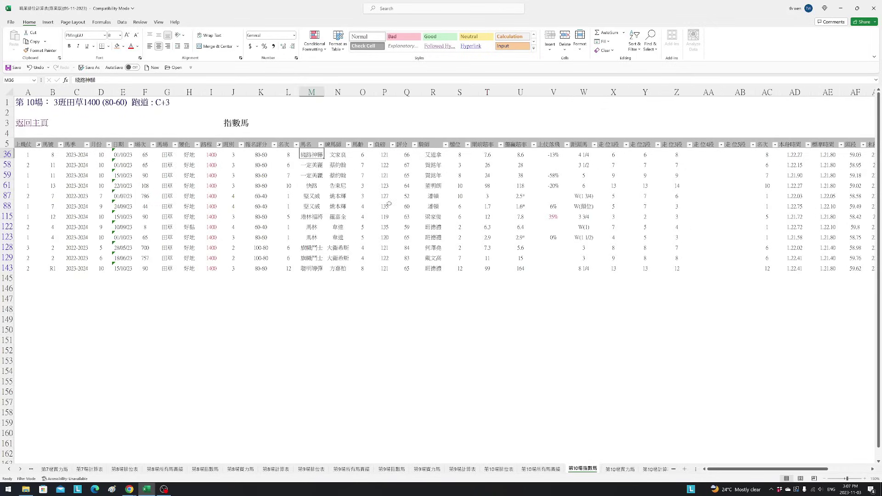
{"action": "left_click", "coordinate": [6, 185]}
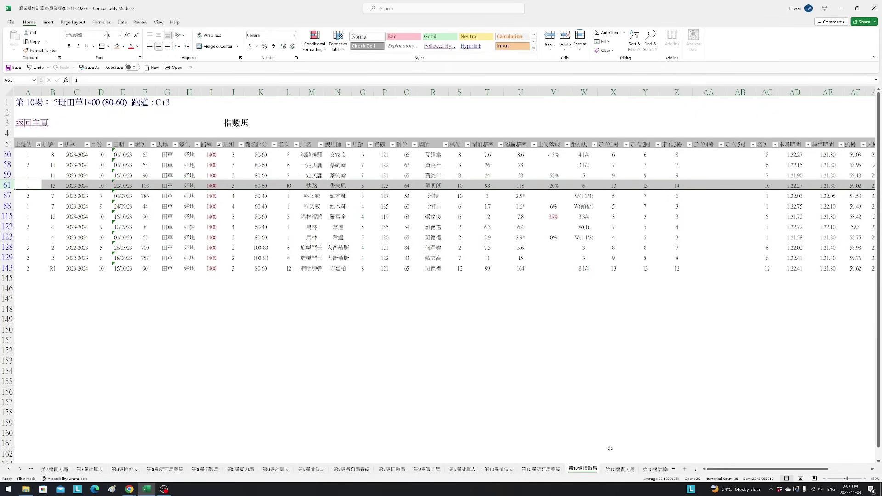
- On the race 10 所有馬賽績 sheet, show all distances in 路程 and filter 馬名 to only 快路
{"action": "left_click", "coordinate": [541, 469]}
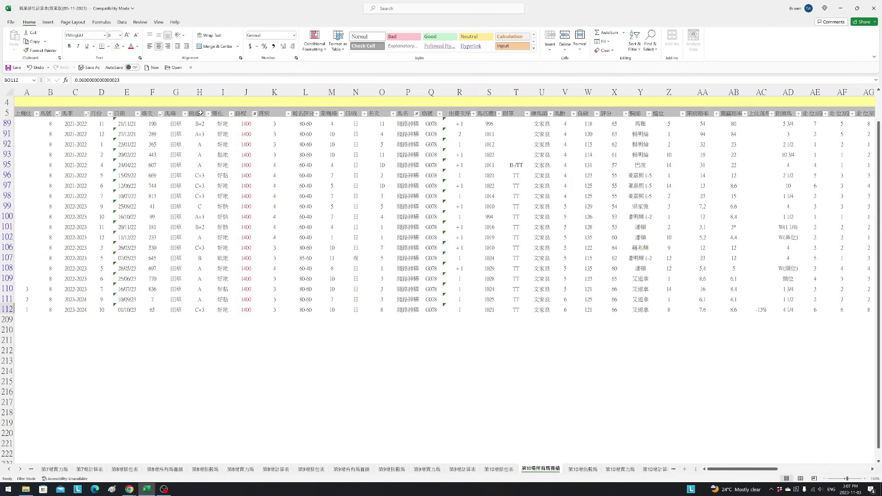
{"action": "left_click", "coordinate": [252, 114]}
{"action": "left_click", "coordinate": [192, 196]}
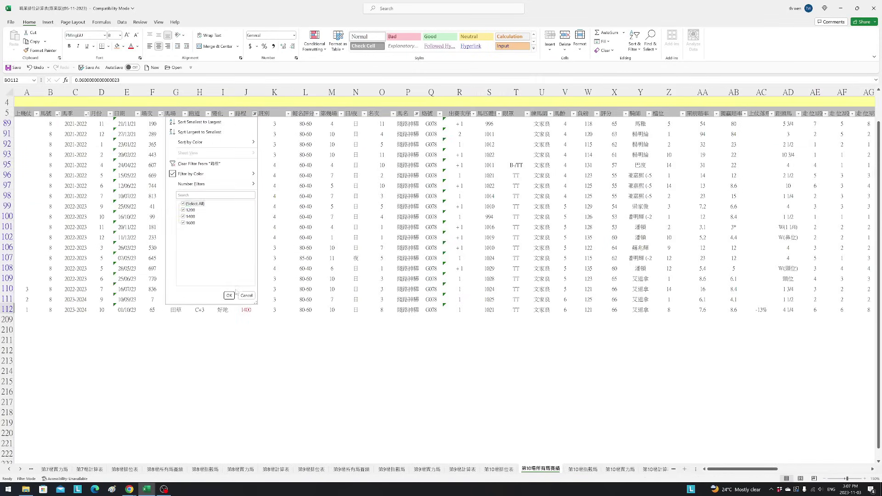
{"action": "left_click", "coordinate": [233, 294]}
{"action": "left_click", "coordinate": [416, 113]}
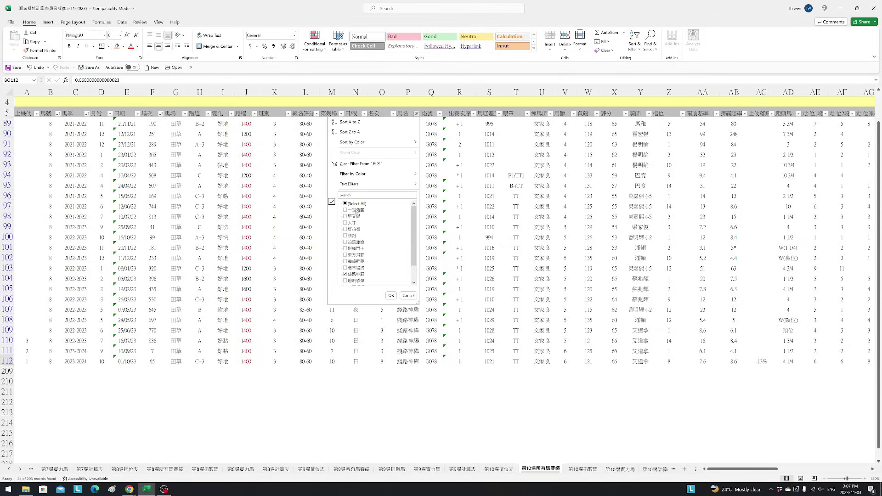
{"action": "left_click", "coordinate": [356, 210]}
{"action": "left_click", "coordinate": [349, 204]}
{"action": "left_click", "coordinate": [349, 204]}
{"action": "left_click", "coordinate": [352, 236]}
{"action": "left_click", "coordinate": [391, 295]}
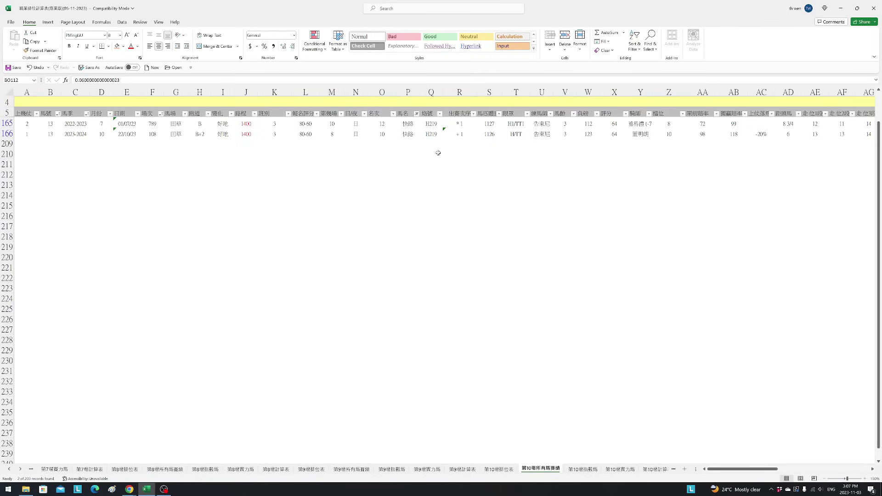
- Examine 快路's 01/07/23 and 22/10/23 starts, then check the race 10 指數馬 sheet again
{"action": "scroll", "coordinate": [498, 304], "scroll_direction": "up", "scroll_amount": 1}
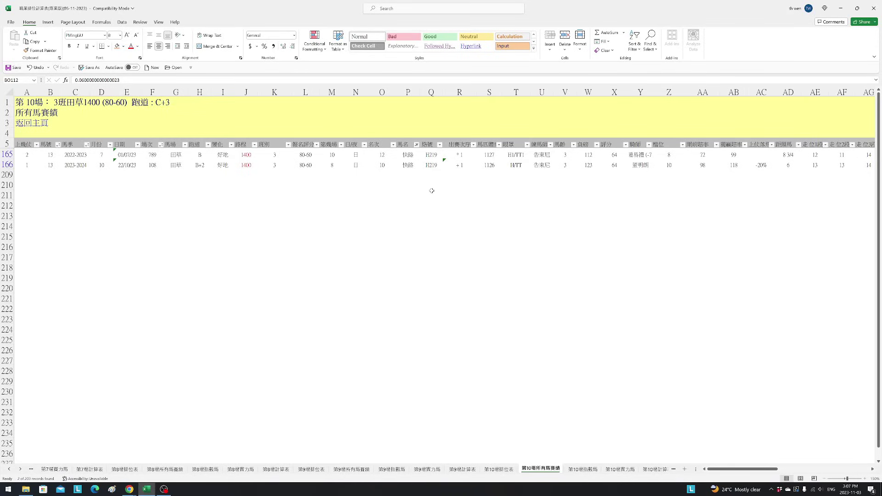
{"action": "left_click_drag", "start_coordinate": [405, 154], "coordinate": [405, 164]}
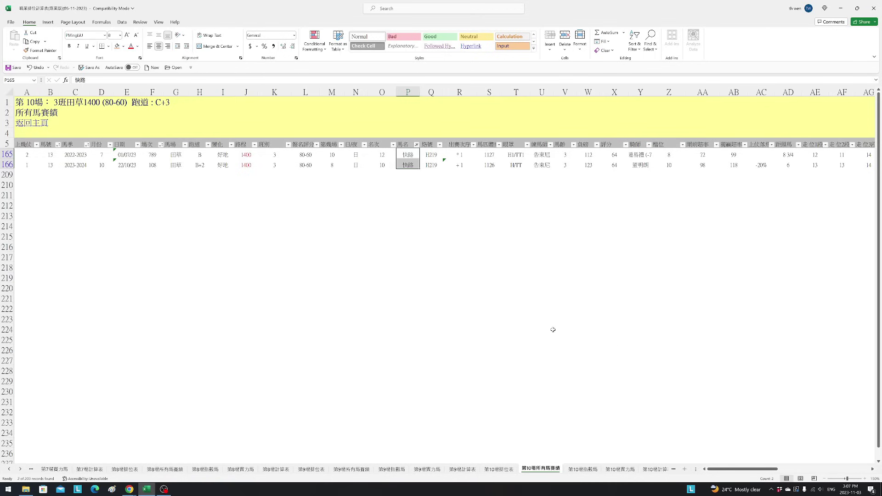
{"action": "left_click", "coordinate": [583, 469]}
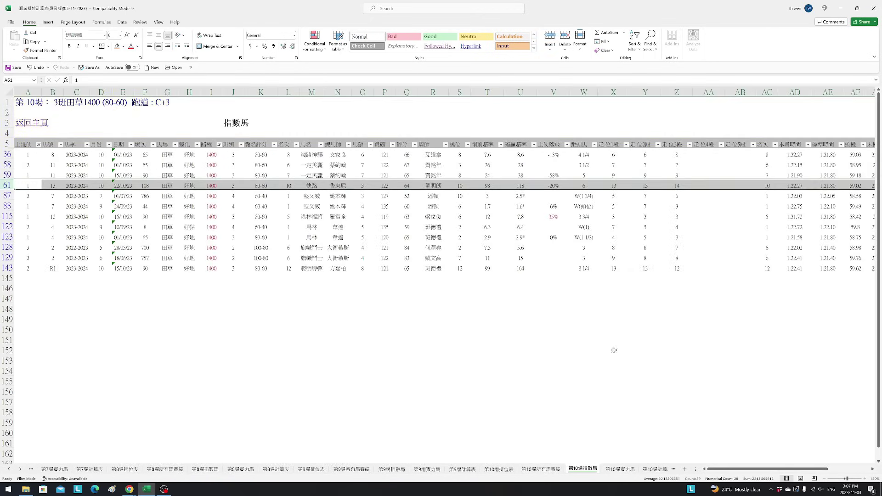
- On the race 10 所有馬賽績 sheet, change the 馬名 filter to show only 一定美麗
{"action": "left_click", "coordinate": [541, 469]}
{"action": "left_click", "coordinate": [417, 145]}
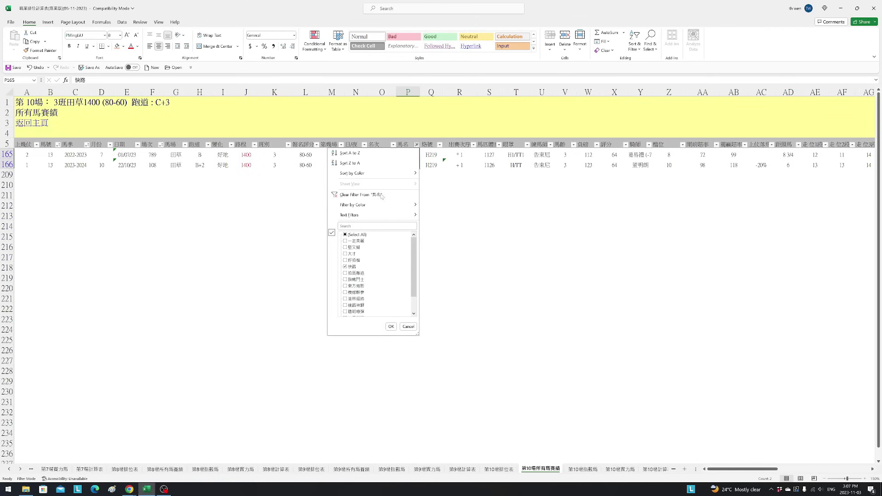
{"action": "left_click", "coordinate": [345, 234]}
{"action": "left_click", "coordinate": [346, 234]}
{"action": "left_click", "coordinate": [357, 241]}
{"action": "left_click", "coordinate": [391, 326]}
- Filter 一定美麗's 路程 column by red font colour to keep only the 1400 m starts
{"action": "scroll", "coordinate": [646, 371], "scroll_direction": "down", "scroll_amount": 2}
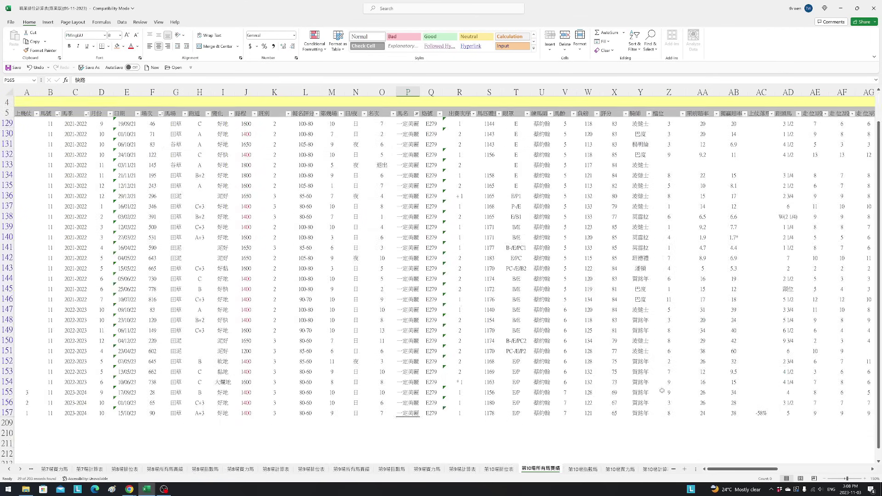
{"action": "scroll", "coordinate": [662, 390], "scroll_direction": "up", "scroll_amount": 2}
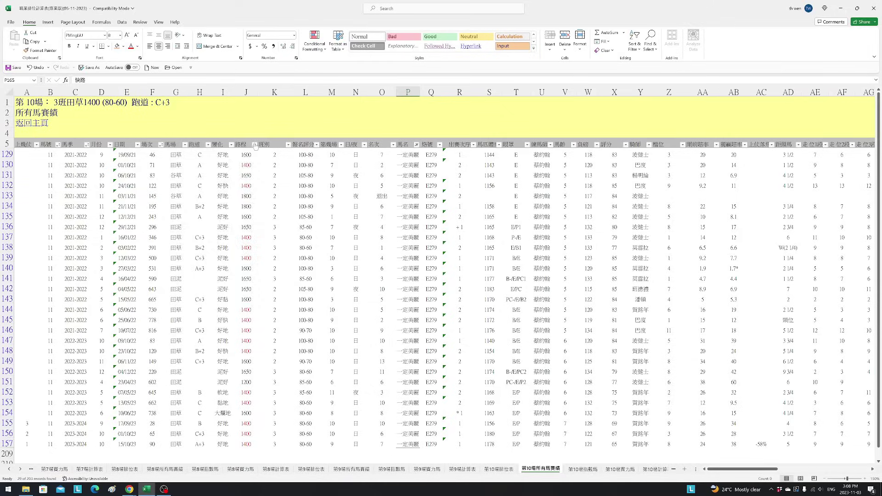
{"action": "left_click", "coordinate": [254, 144]}
{"action": "mouse_move", "coordinate": [238, 205]}
{"action": "left_click", "coordinate": [276, 214]}
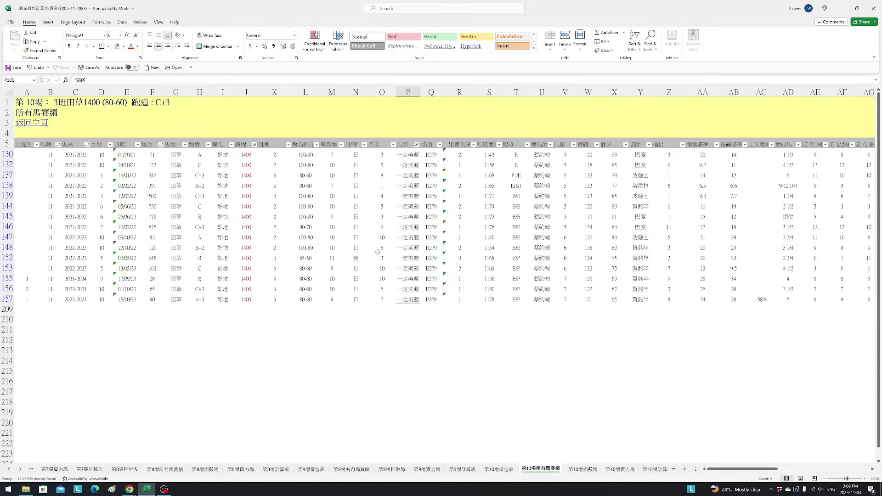
- Examine 一定美麗's starts of 01/10/21, 03/02/22, 25/06/22 and 07/05/23 across their rows
{"action": "left_click", "coordinate": [5, 155]}
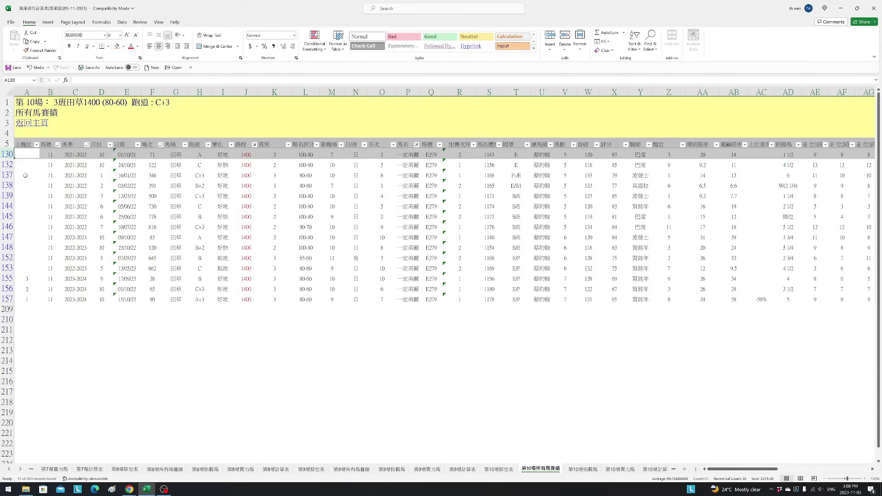
{"action": "left_click", "coordinate": [5, 185]}
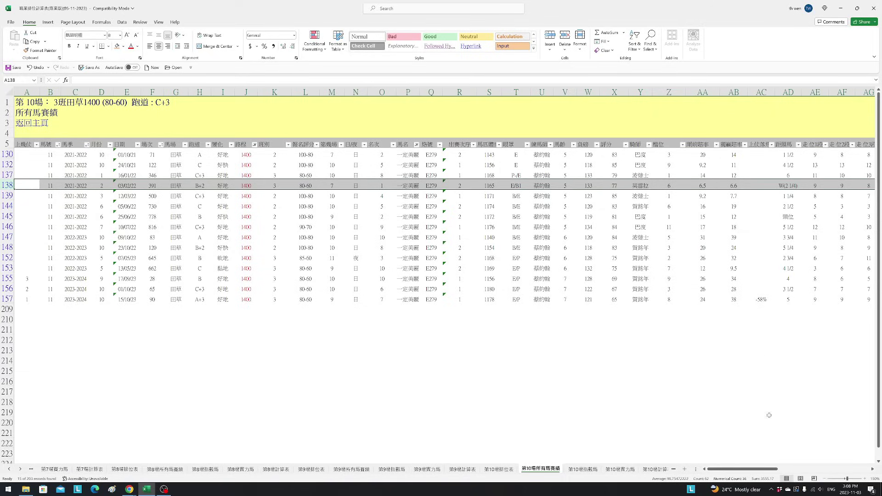
{"action": "mouse_move", "coordinate": [758, 468]}
{"action": "left_mouse_down"}
{"action": "mouse_move", "coordinate": [854, 468]}
{"action": "mouse_move", "coordinate": [762, 468]}
{"action": "left_mouse_up"}
{"action": "left_click", "coordinate": [8, 215]}
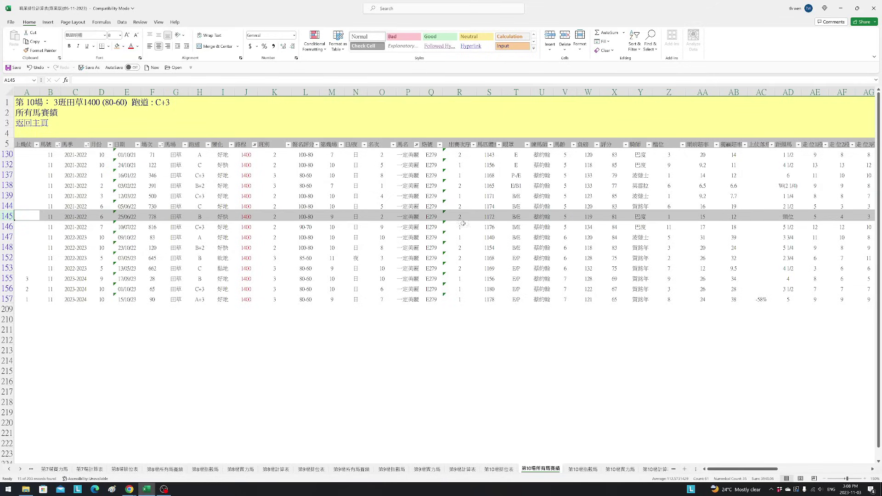
{"action": "left_click_drag", "start_coordinate": [769, 467], "coordinate": [744, 469]}
{"action": "left_click", "coordinate": [3, 261]}
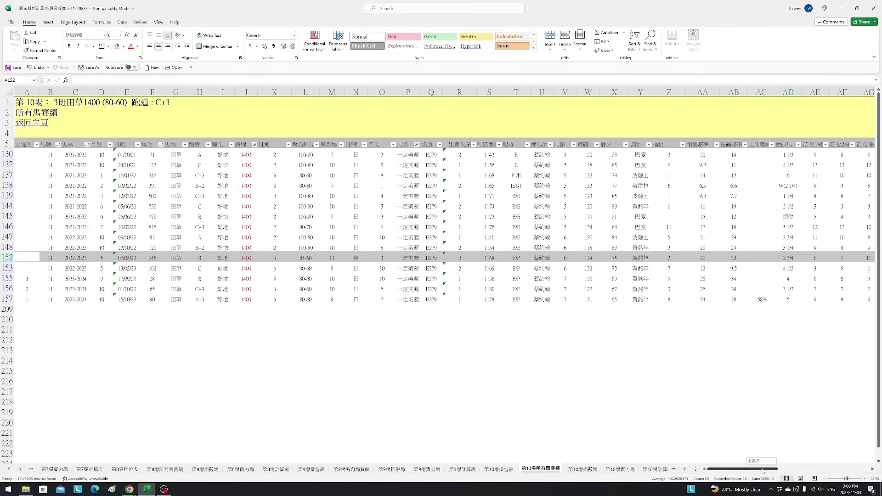
{"action": "scroll", "coordinate": [762, 456], "scroll_direction": "right", "scroll_amount": 10}
{"action": "scroll", "coordinate": [763, 456], "scroll_direction": "left", "scroll_amount": 15}
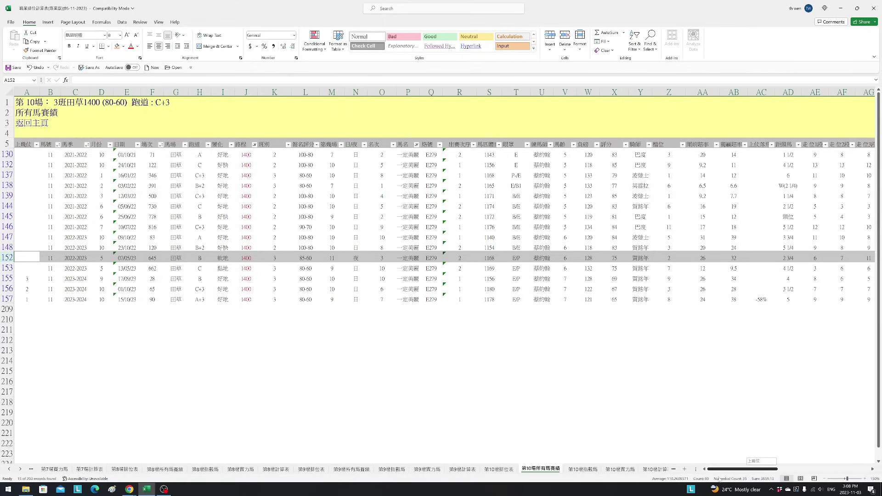